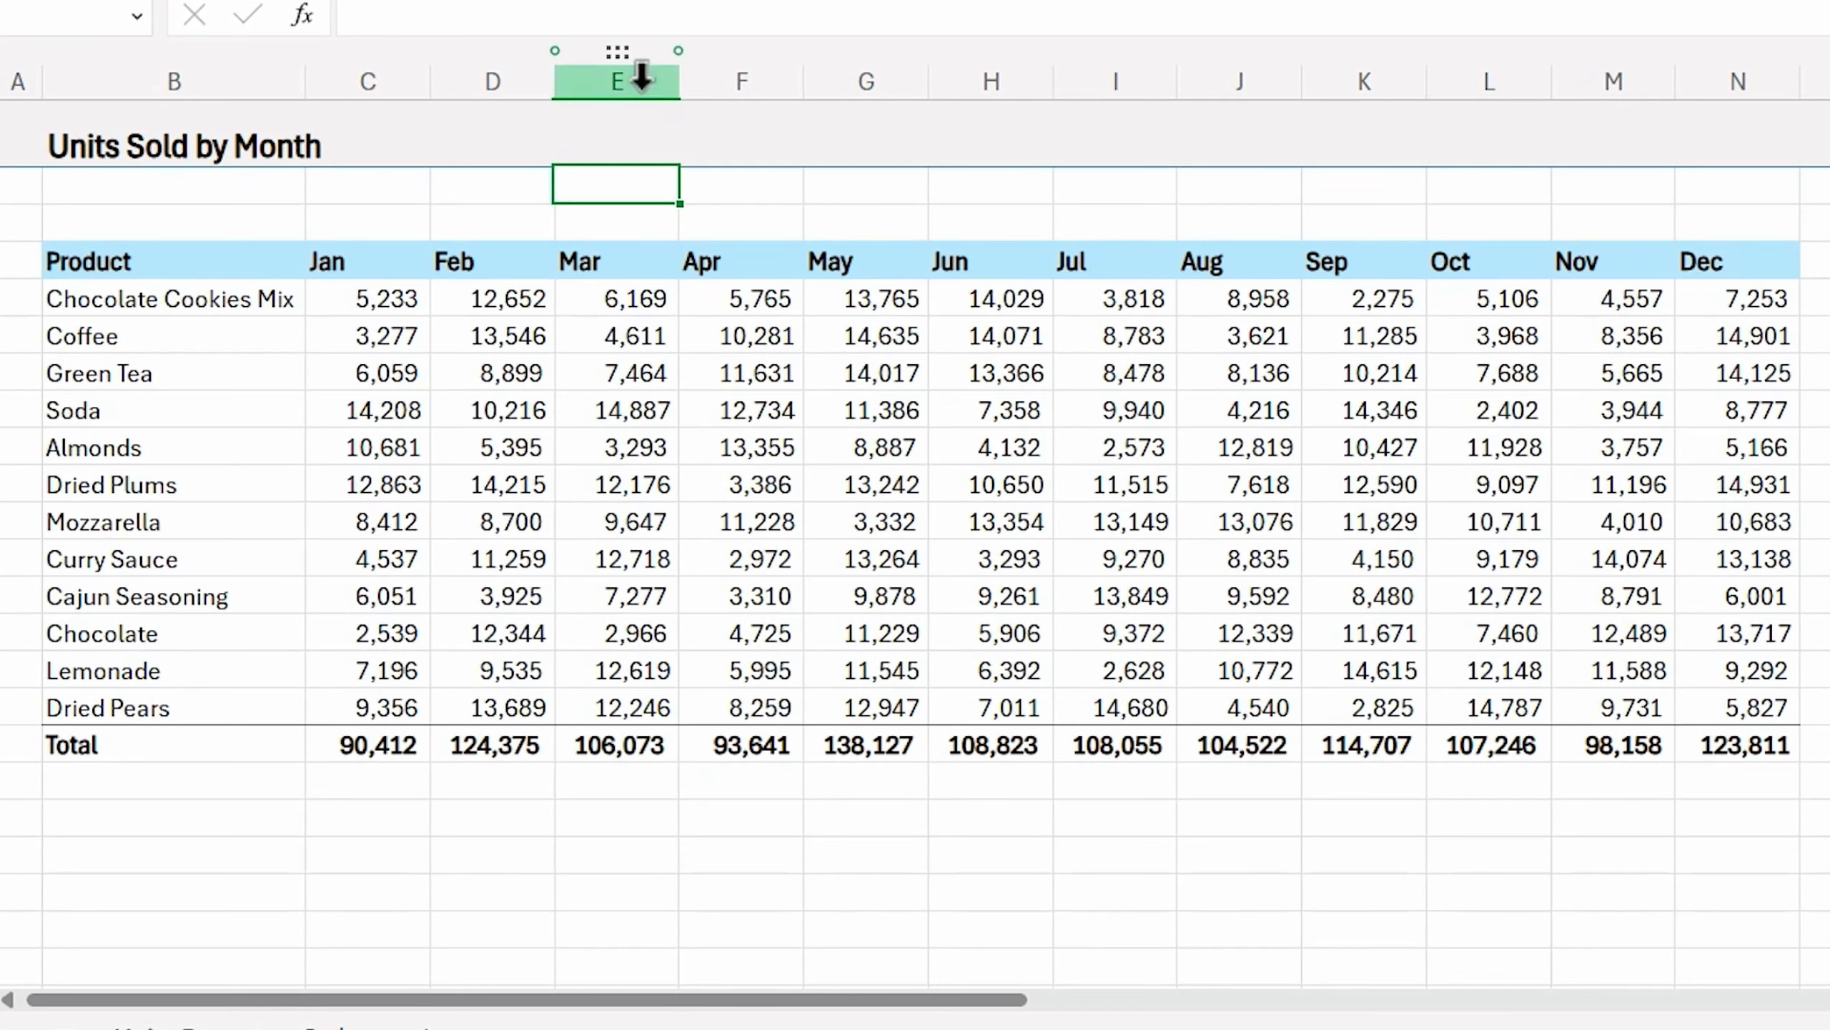
Step: Move the Mar column to between Jun and Jul, and return it to its place between Feb and Apr
{"action": "left_click", "coordinate": [615, 61]}
{"action": "left_click_drag", "start_coordinate": [615, 51], "coordinate": [1088, 45]}
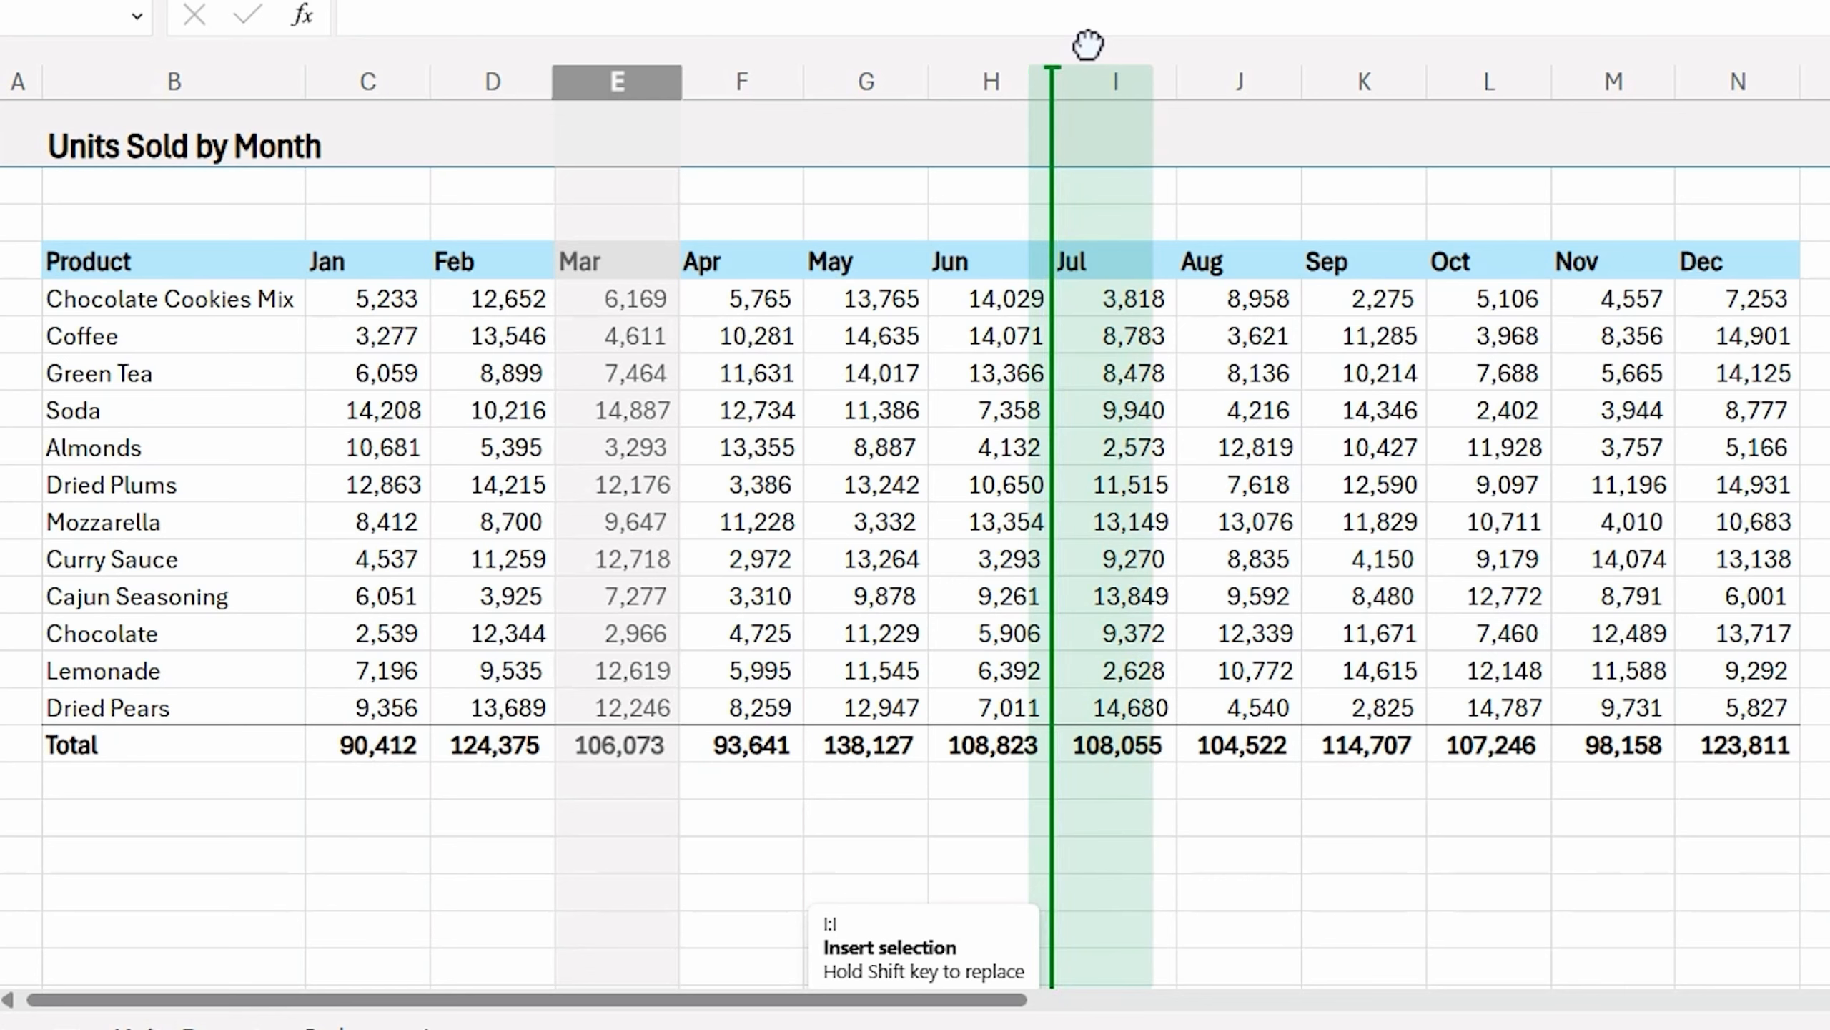
{"action": "left_click_drag", "start_coordinate": [1088, 45], "coordinate": [1088, 45]}
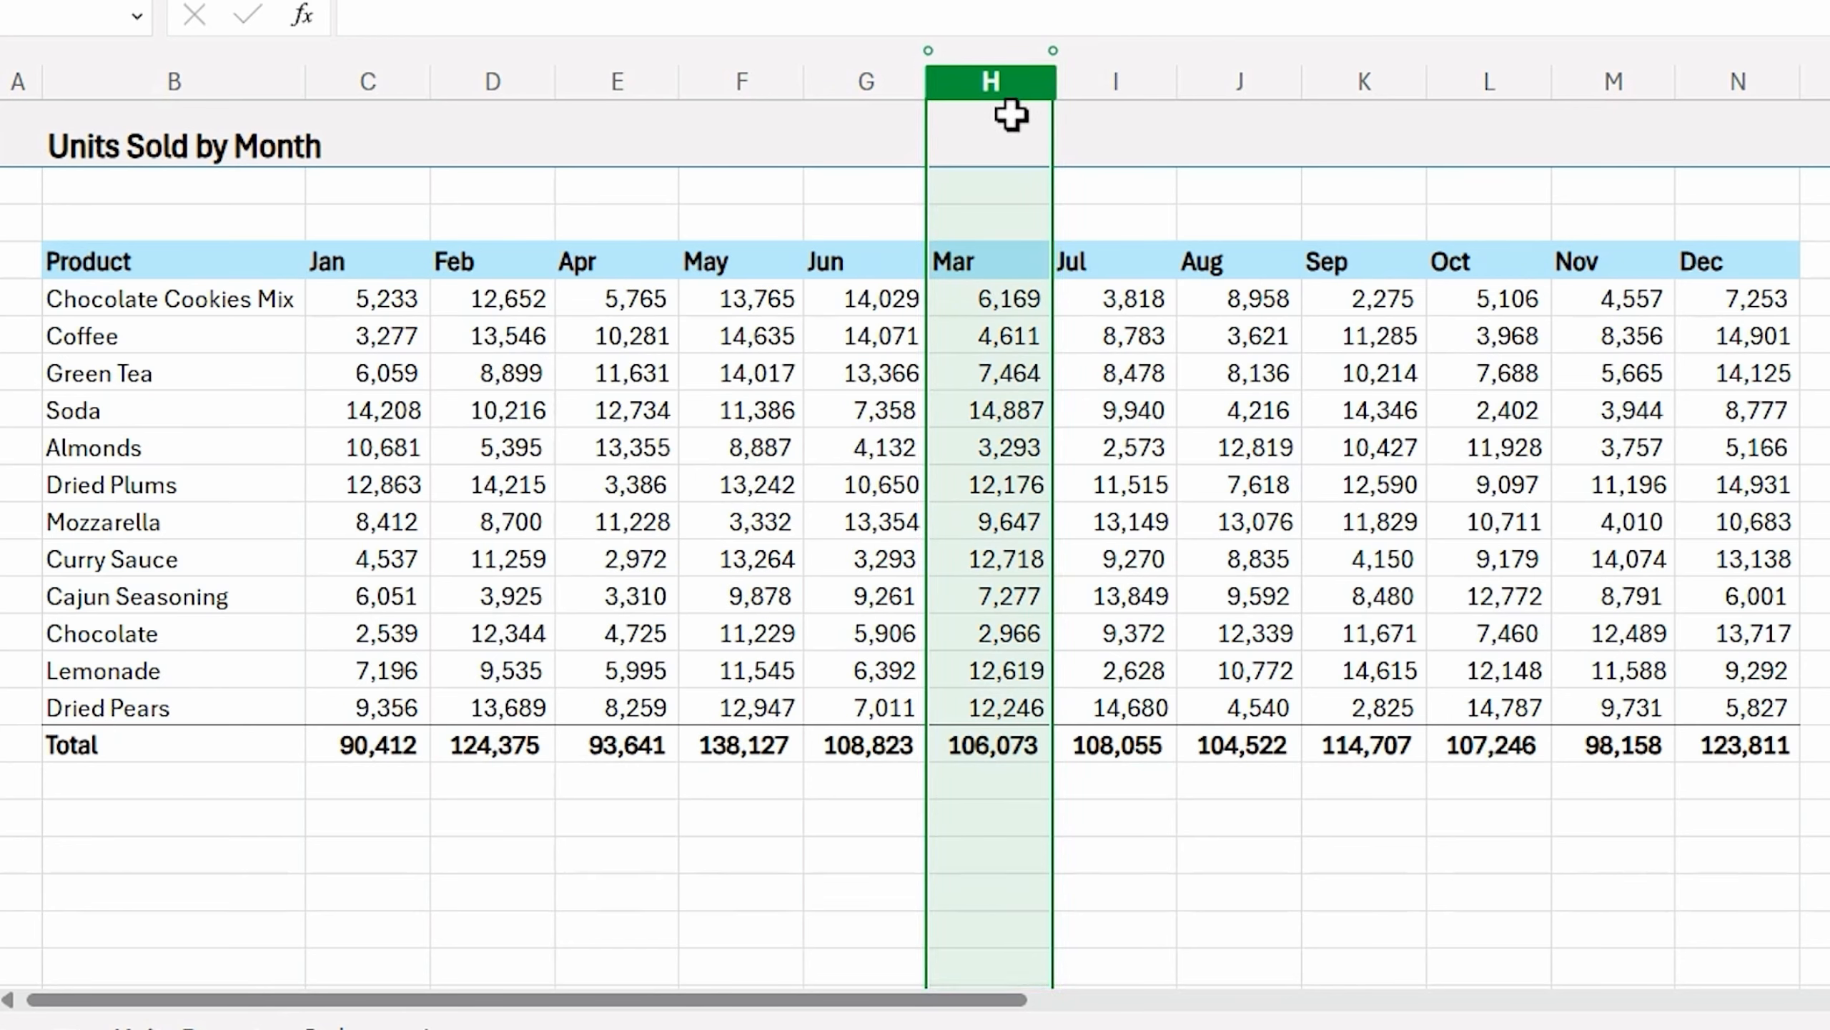
{"action": "left_click_drag", "start_coordinate": [995, 49], "coordinate": [670, 58]}
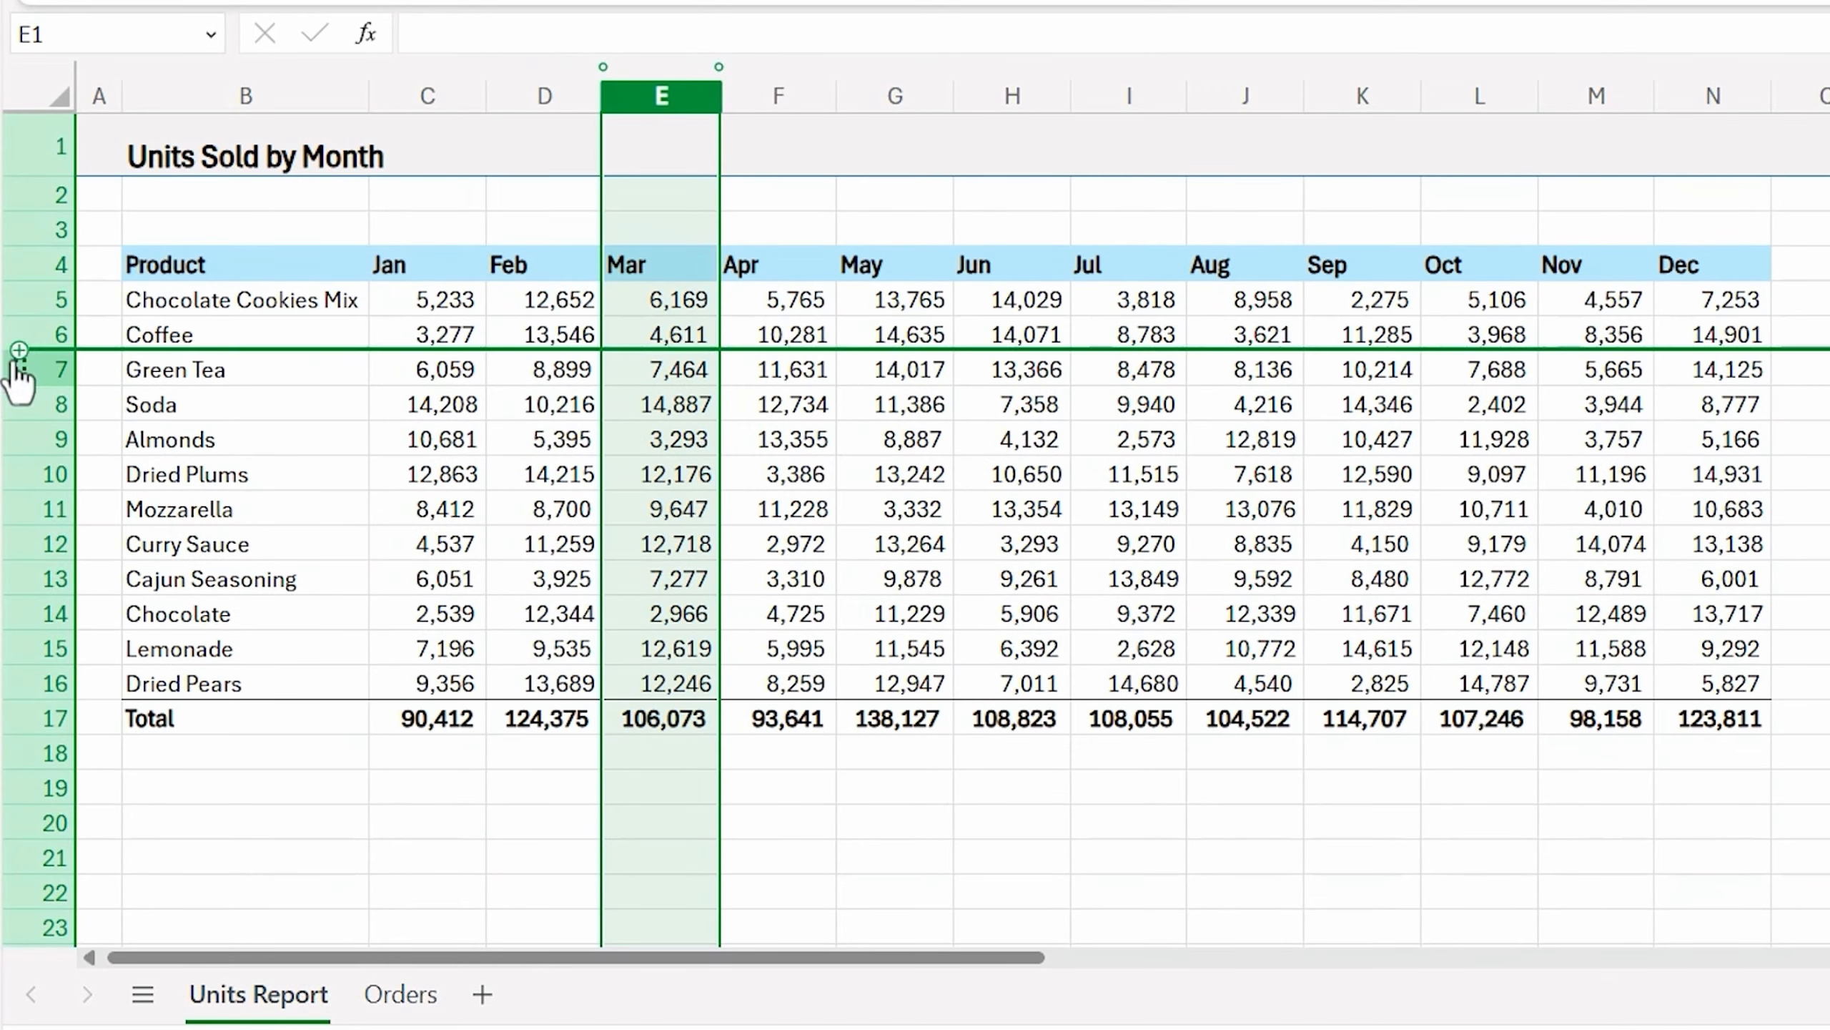
Step: Move the Soda row to directly below the Mozzarella row, and undo the move
{"action": "left_click", "coordinate": [16, 402]}
{"action": "left_click_drag", "start_coordinate": [15, 402], "coordinate": [7, 532]}
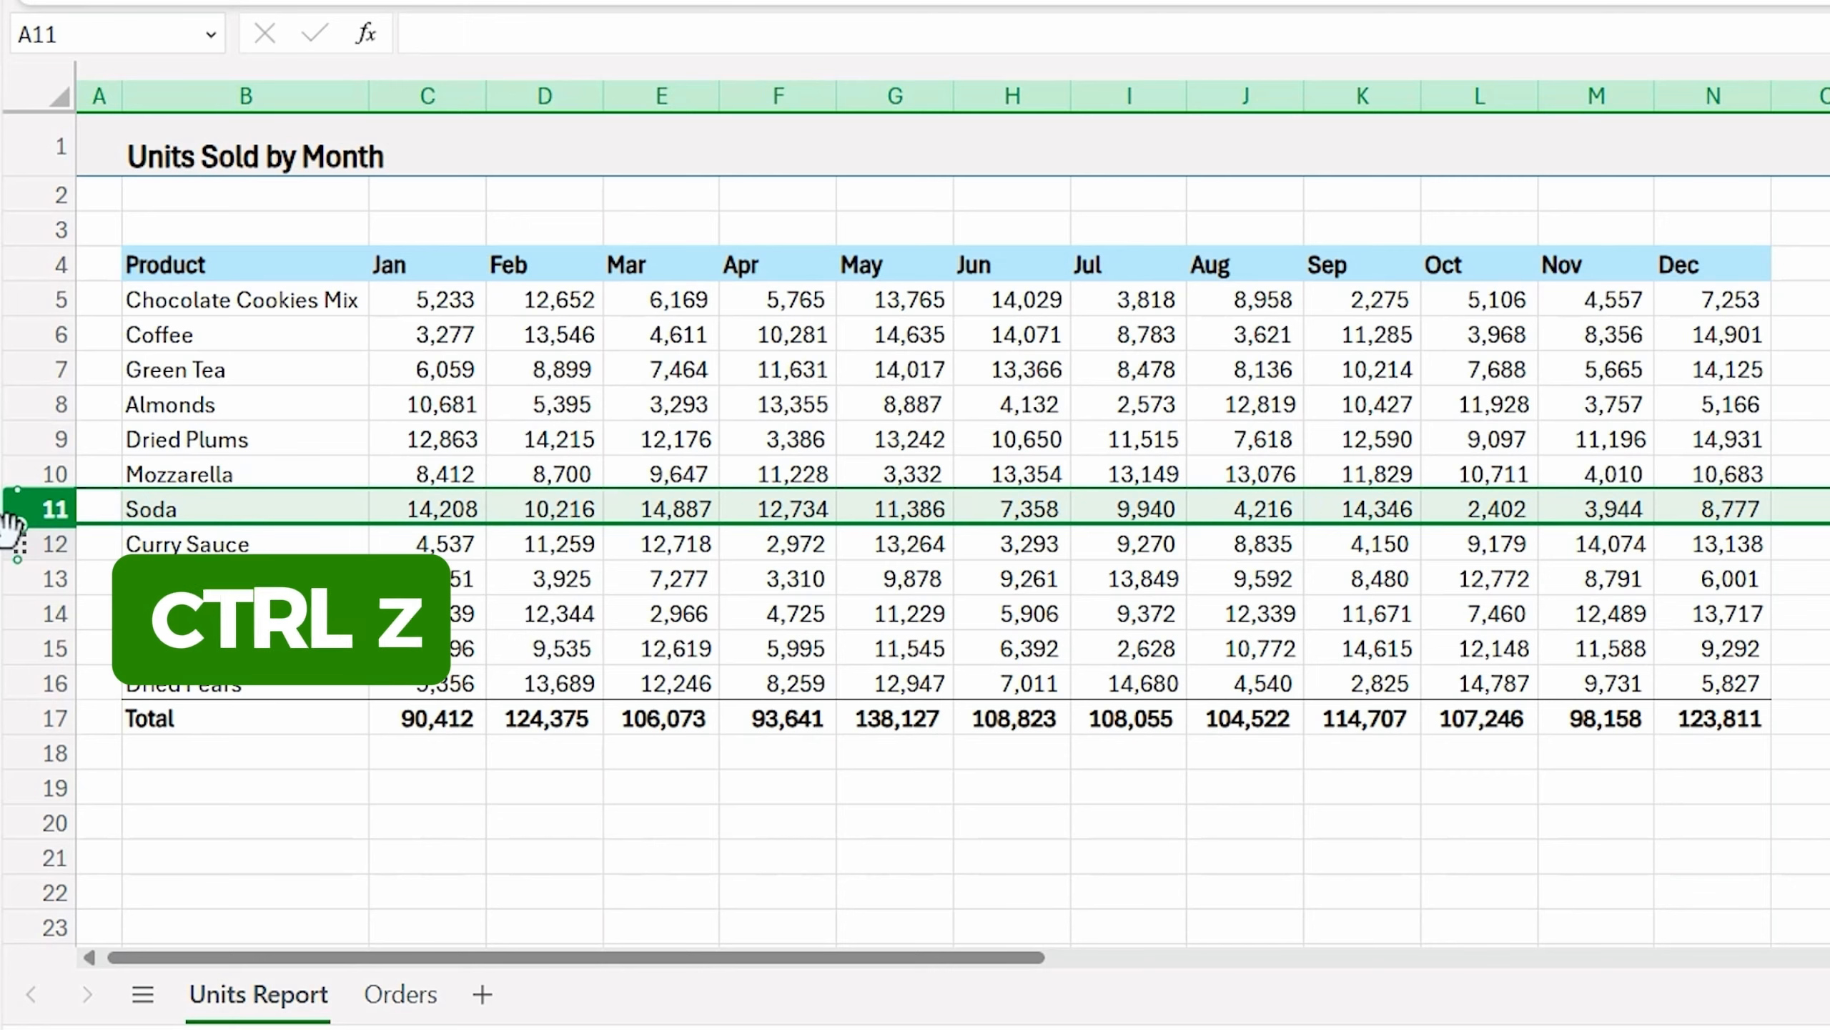
{"action": "key", "text": "ctrl+z"}
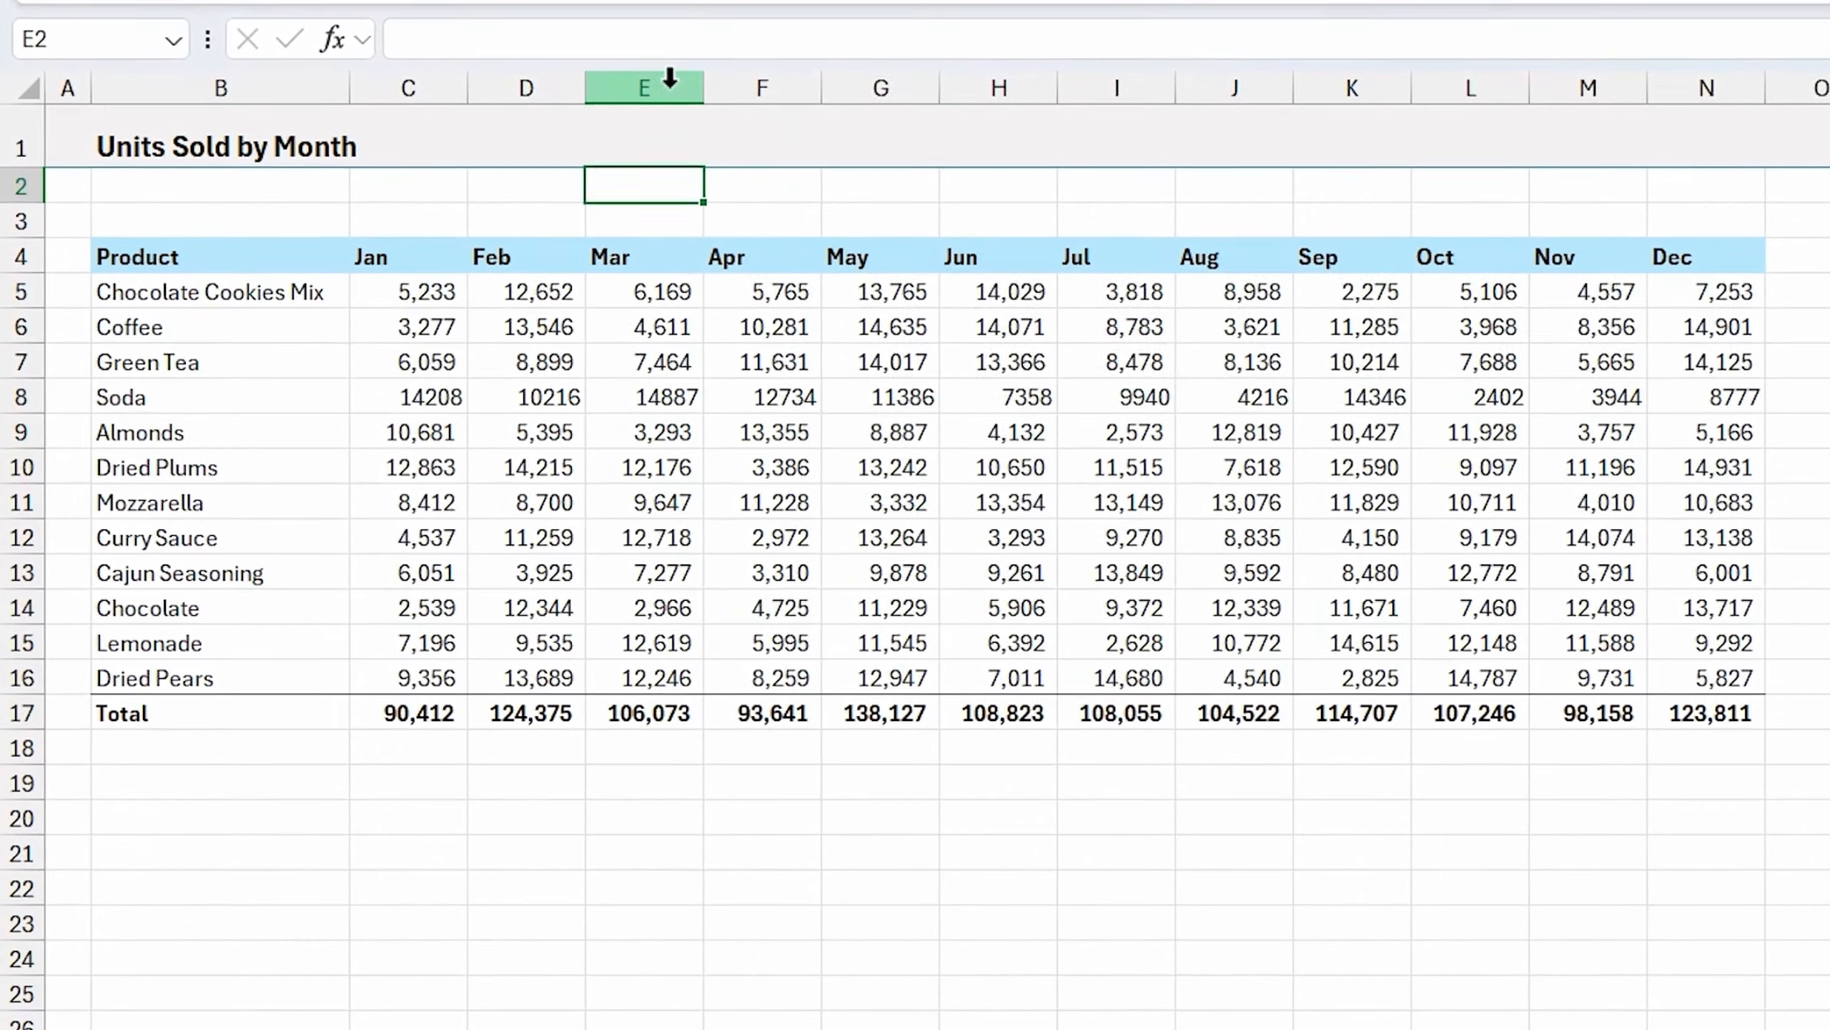
Step: Insert the Mar column between Aug and Sep, and put it back between Feb and Apr
{"action": "left_click", "coordinate": [456, 266]}
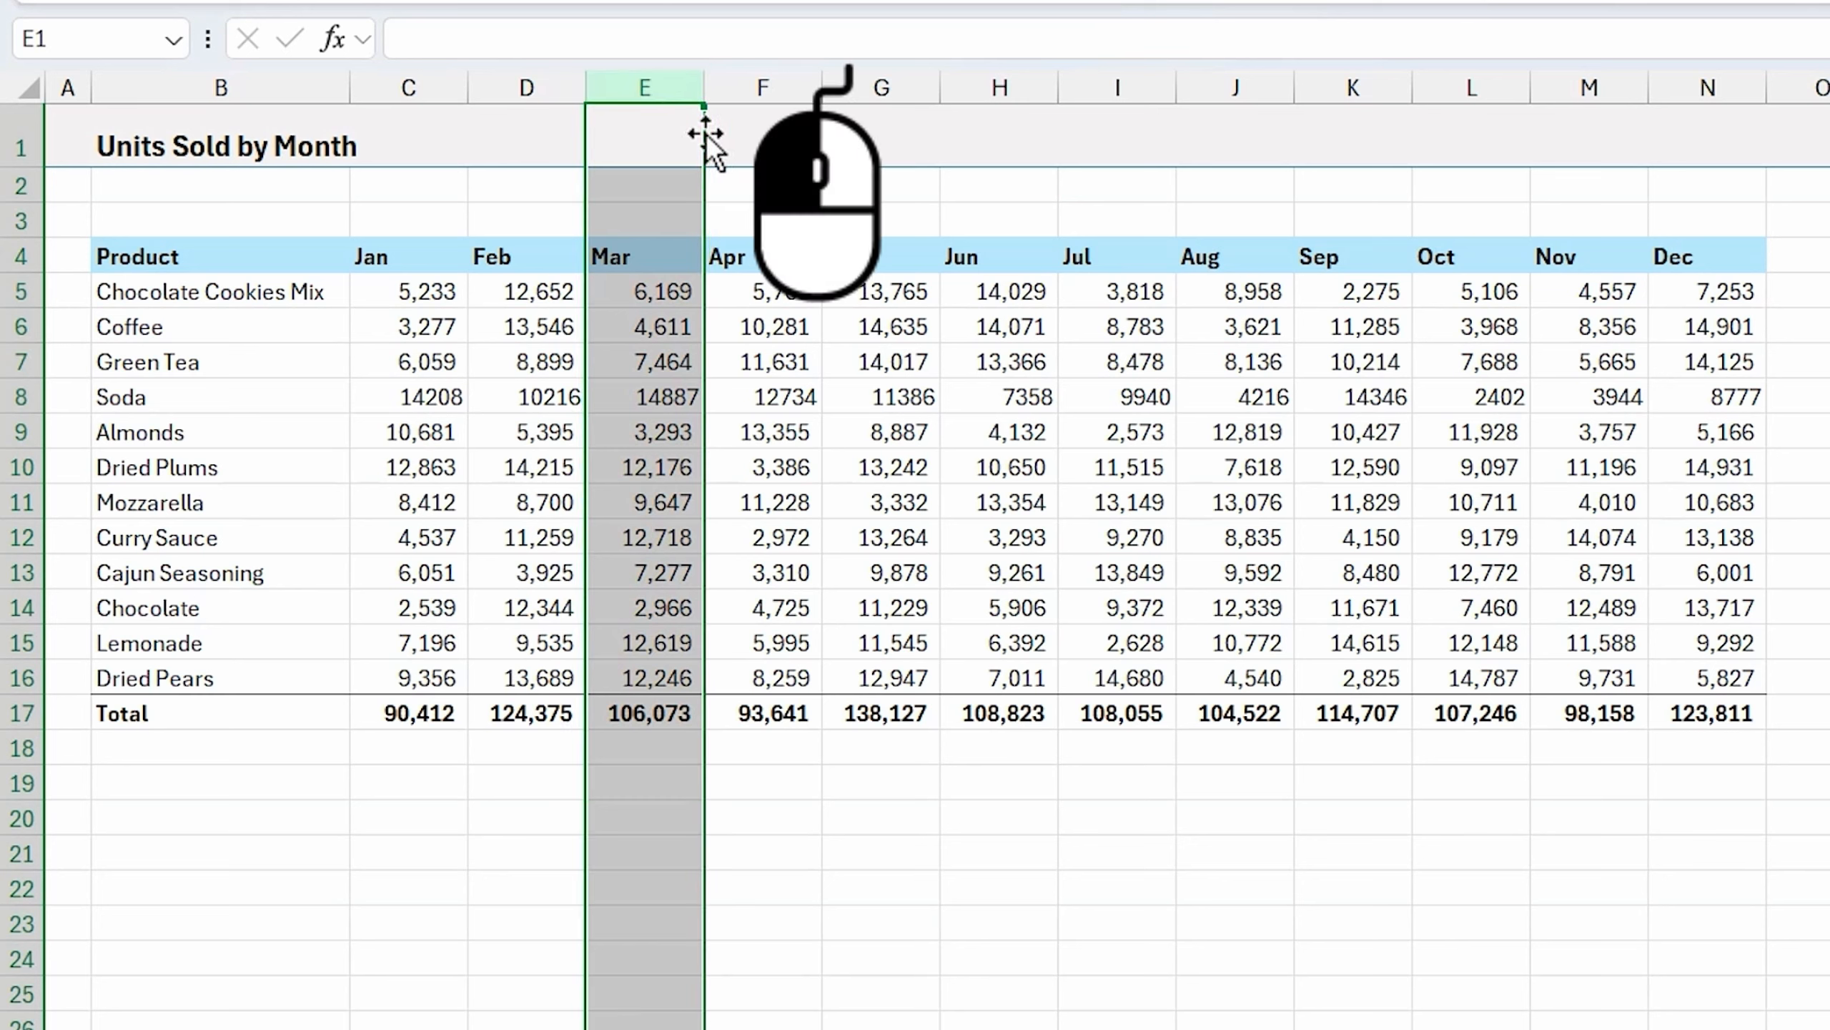
{"action": "left_click_drag", "start_coordinate": [707, 134], "coordinate": [1298, 148]}
{"action": "key", "text": "shift"}
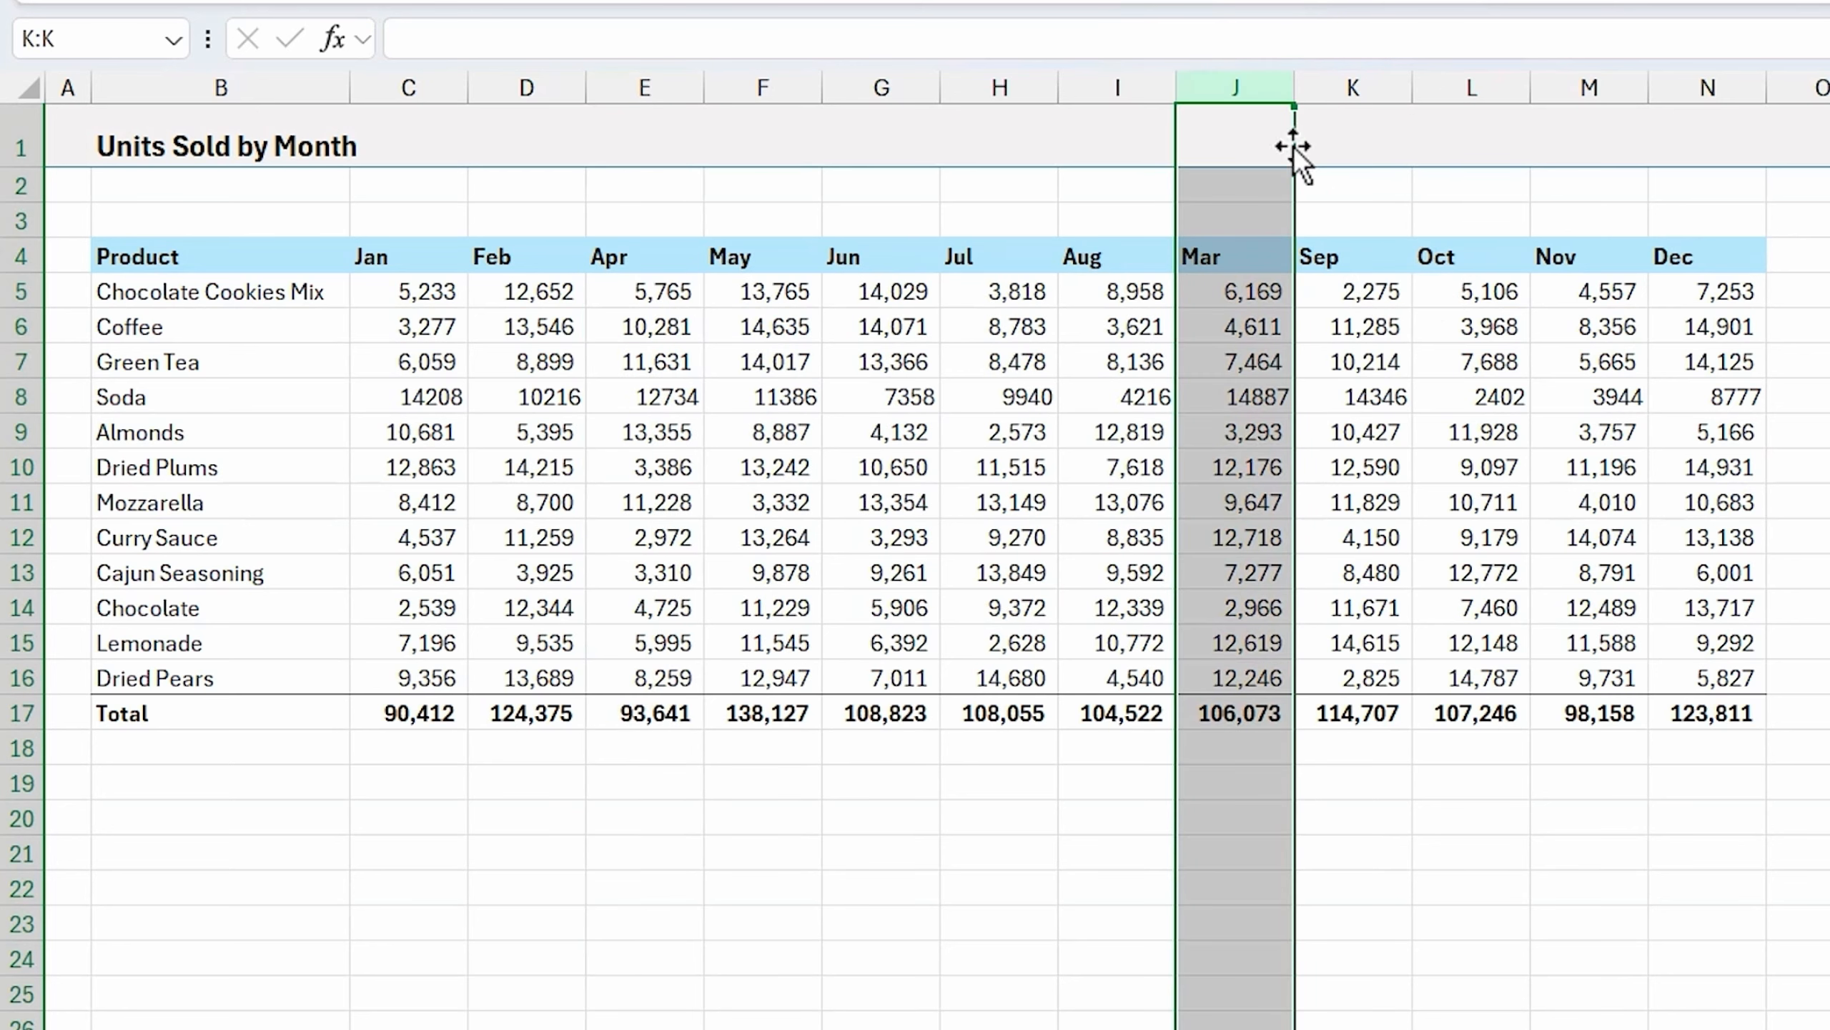
{"action": "left_click_drag", "start_coordinate": [1178, 139], "coordinate": [618, 166]}
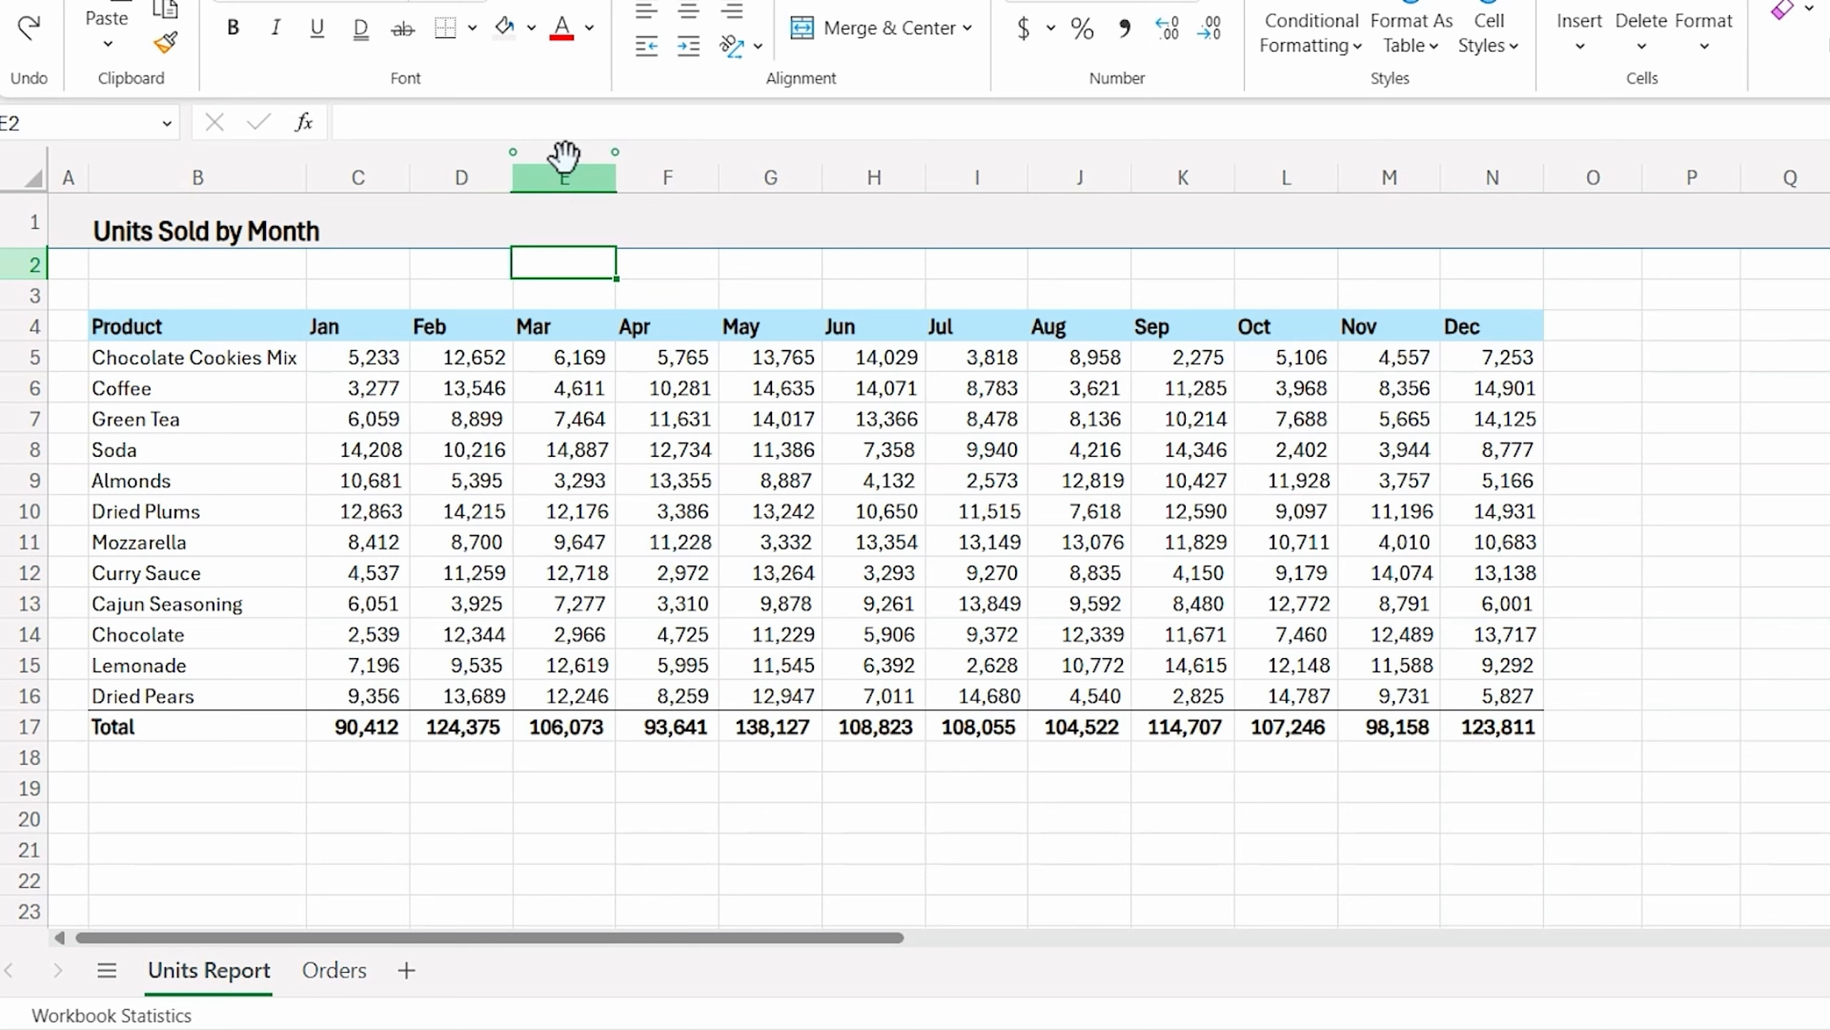
Step: Move the Mar column out of column E into empty column P, leaving column E blank instead of shifting the other months
{"action": "left_click_drag", "start_coordinate": [564, 152], "coordinate": [1691, 183]}
{"action": "key", "text": "shift"}
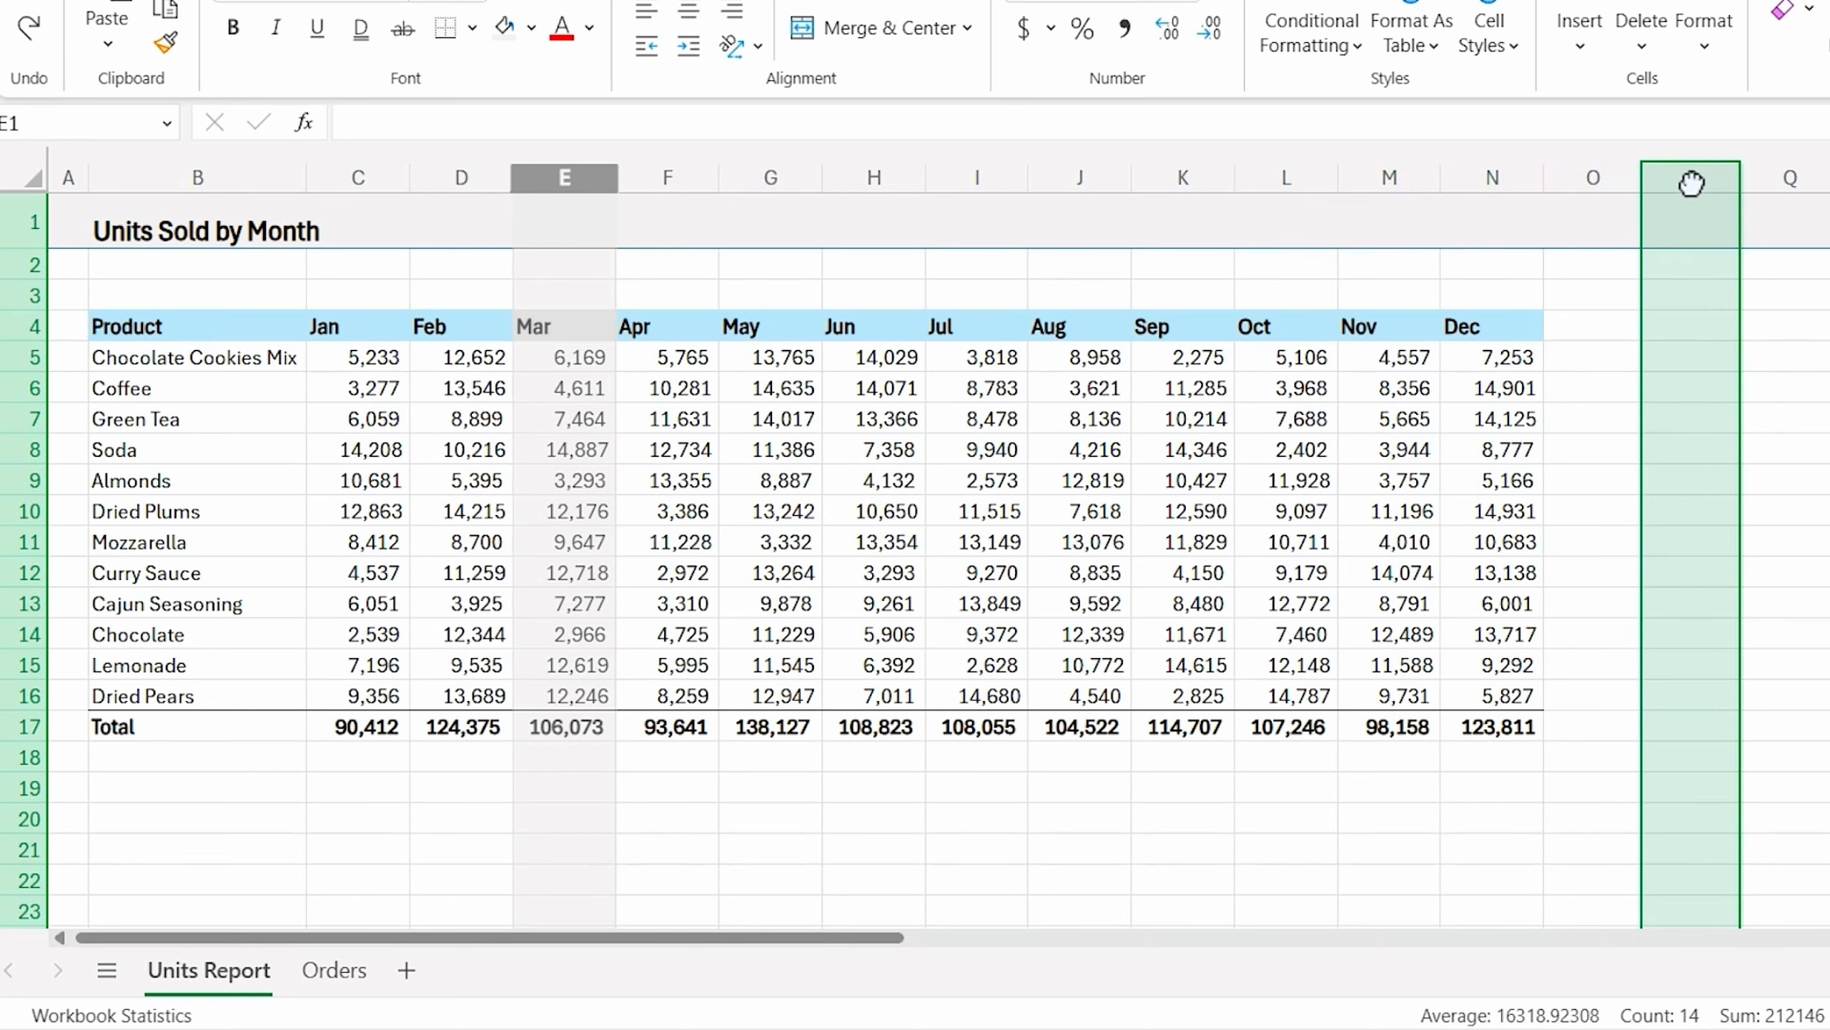
{"action": "left_click_drag", "start_coordinate": [1691, 183], "coordinate": [1691, 183]}
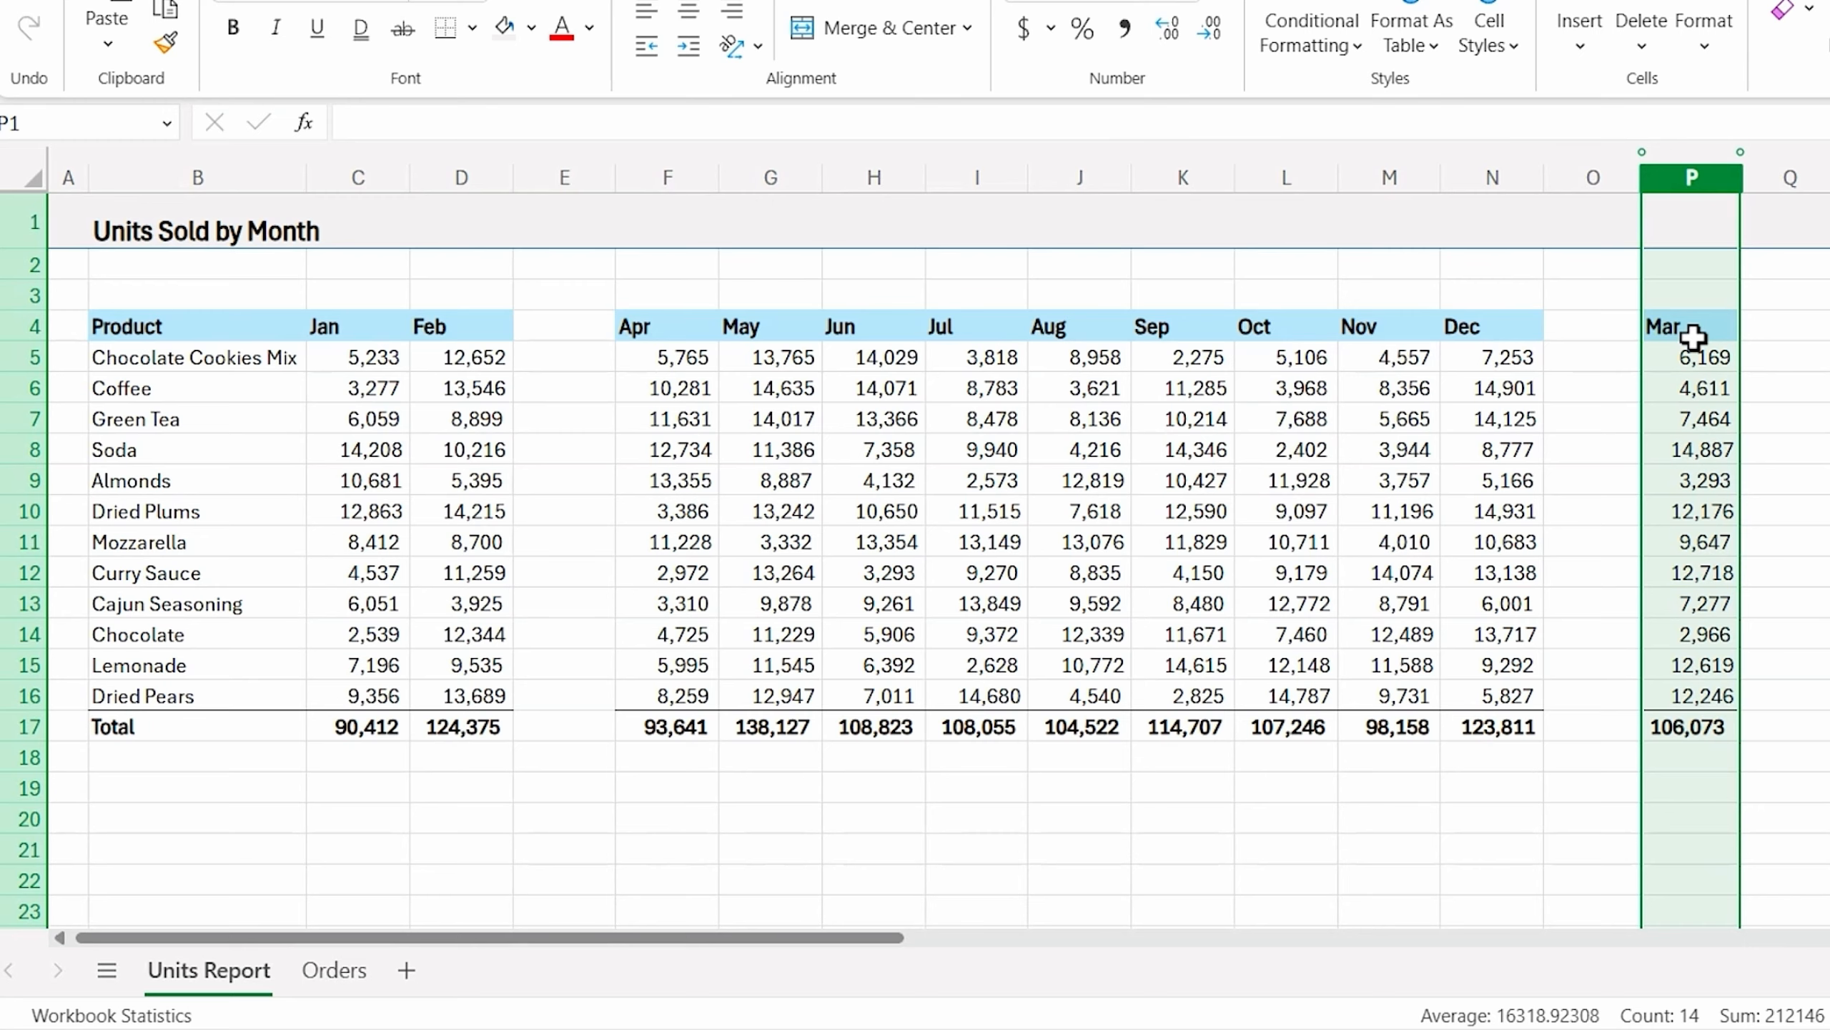
{"action": "mouse_move", "coordinate": [1691, 153]}
{"action": "left_mouse_down"}
{"action": "mouse_move", "coordinate": [1516, 171]}
{"action": "mouse_move", "coordinate": [1542, 165]}
{"action": "left_mouse_up"}
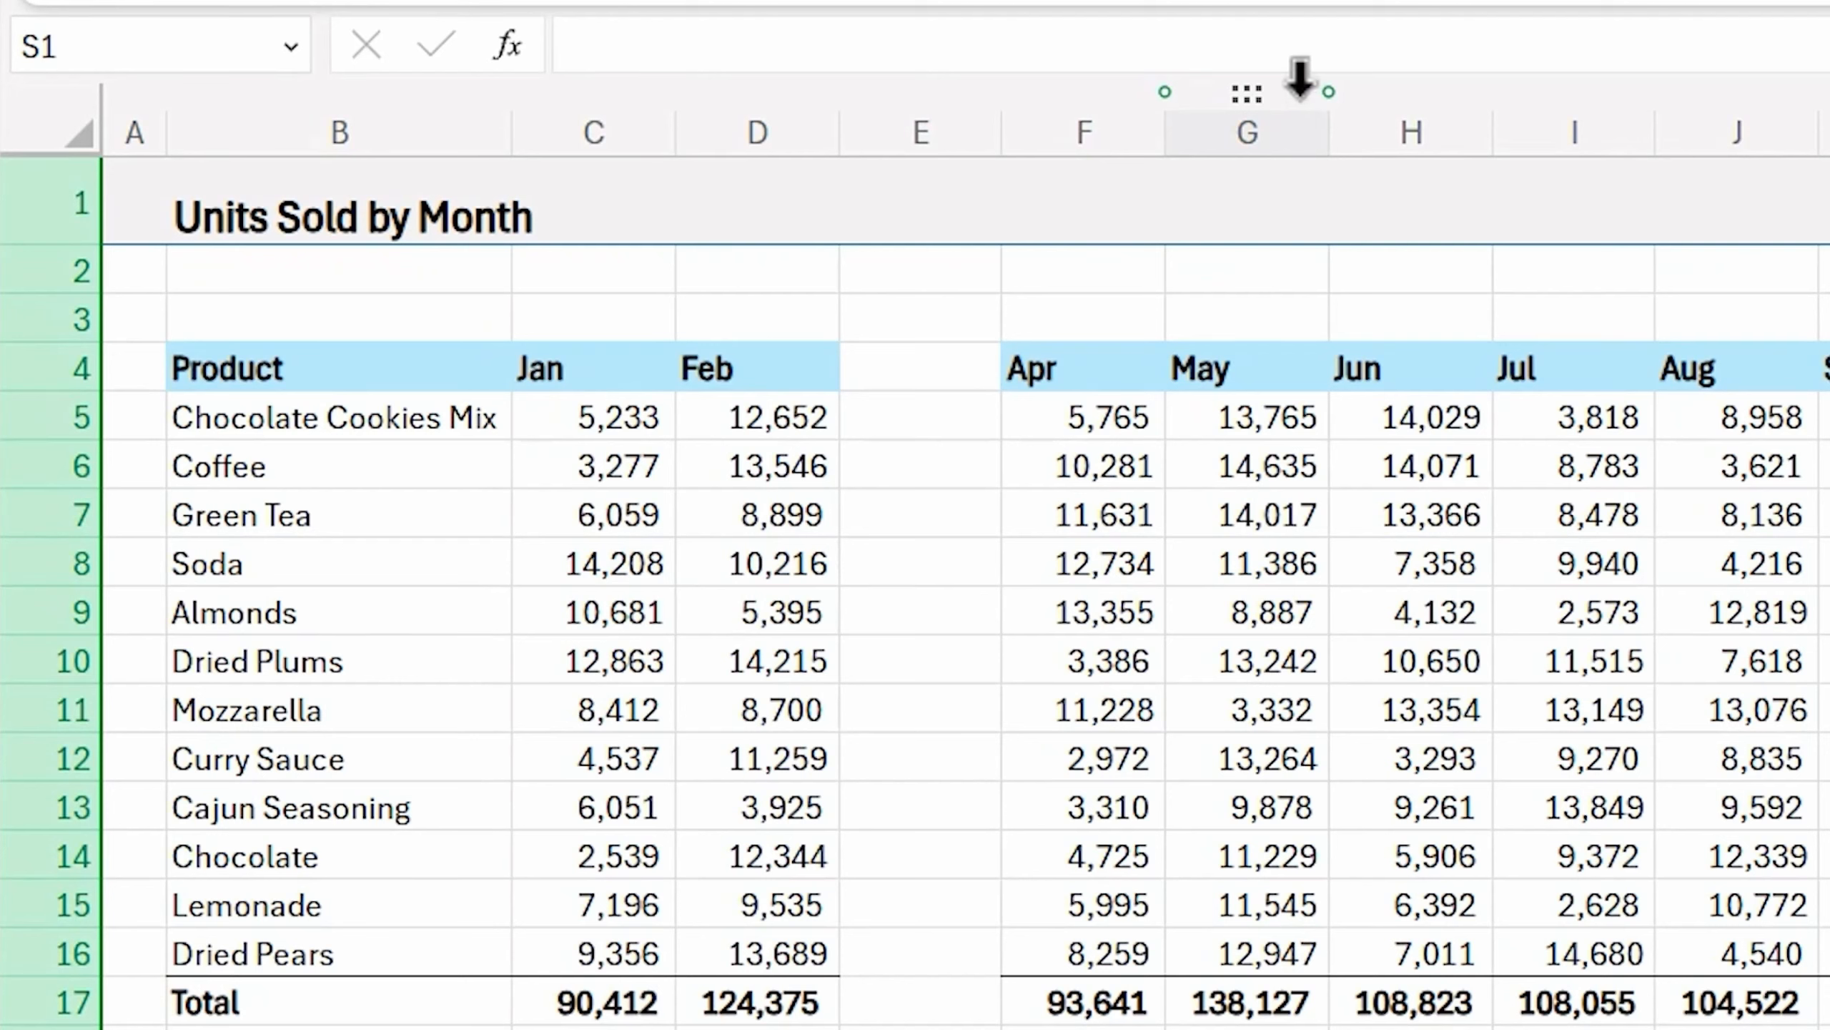
Step: Insert a blank column between May and Jun and a blank row between Green Tea and Soda
{"action": "mouse_move", "coordinate": [1325, 101]}
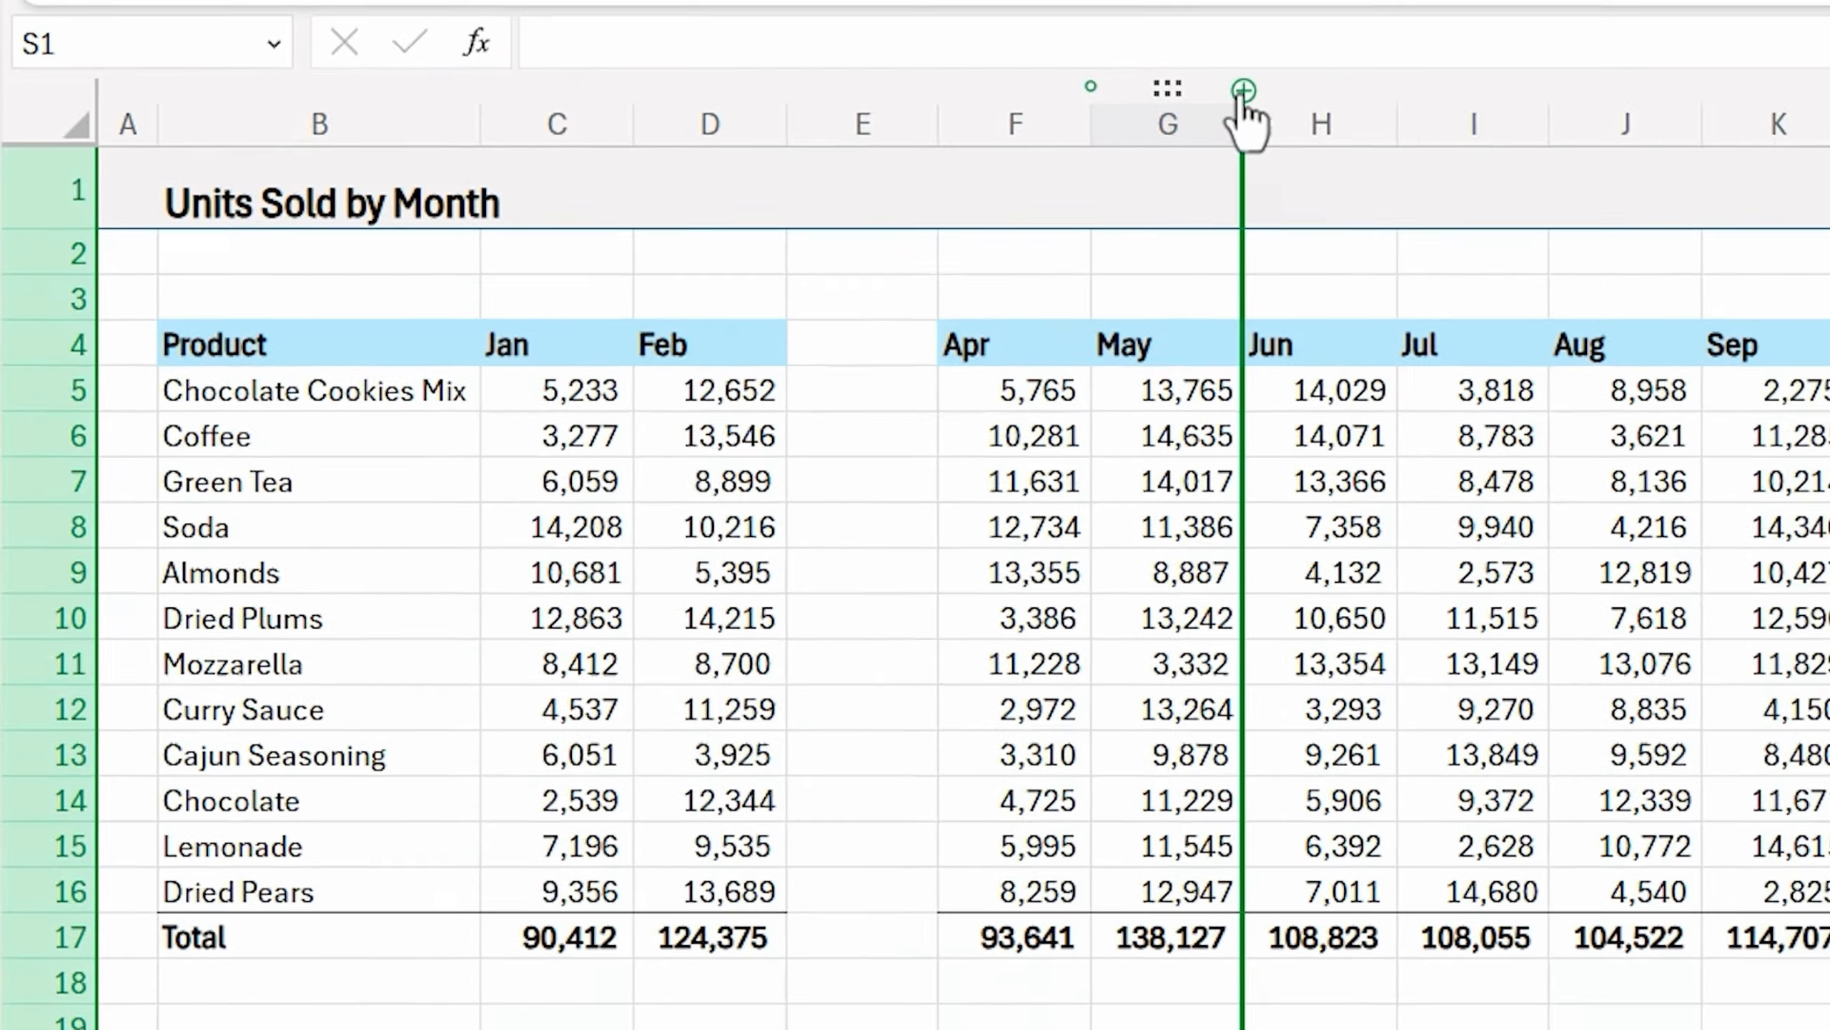
{"action": "left_click", "coordinate": [1328, 98]}
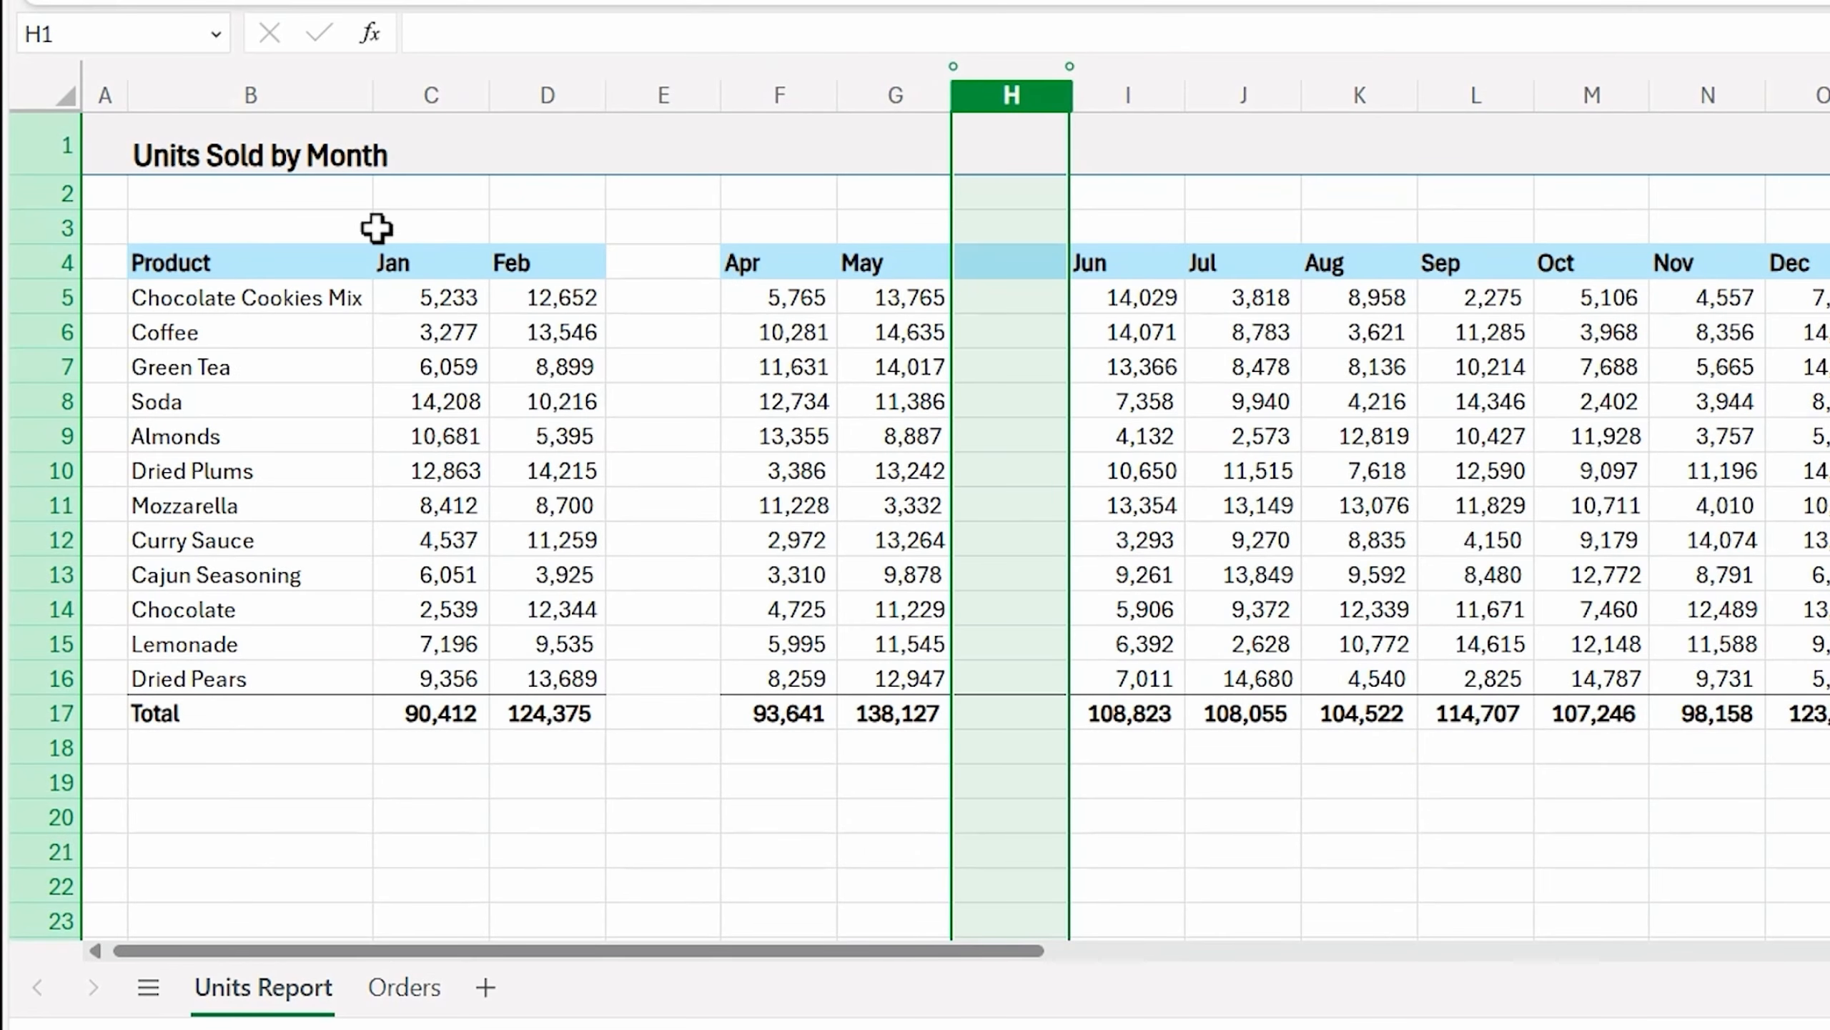
{"action": "mouse_move", "coordinate": [25, 390]}
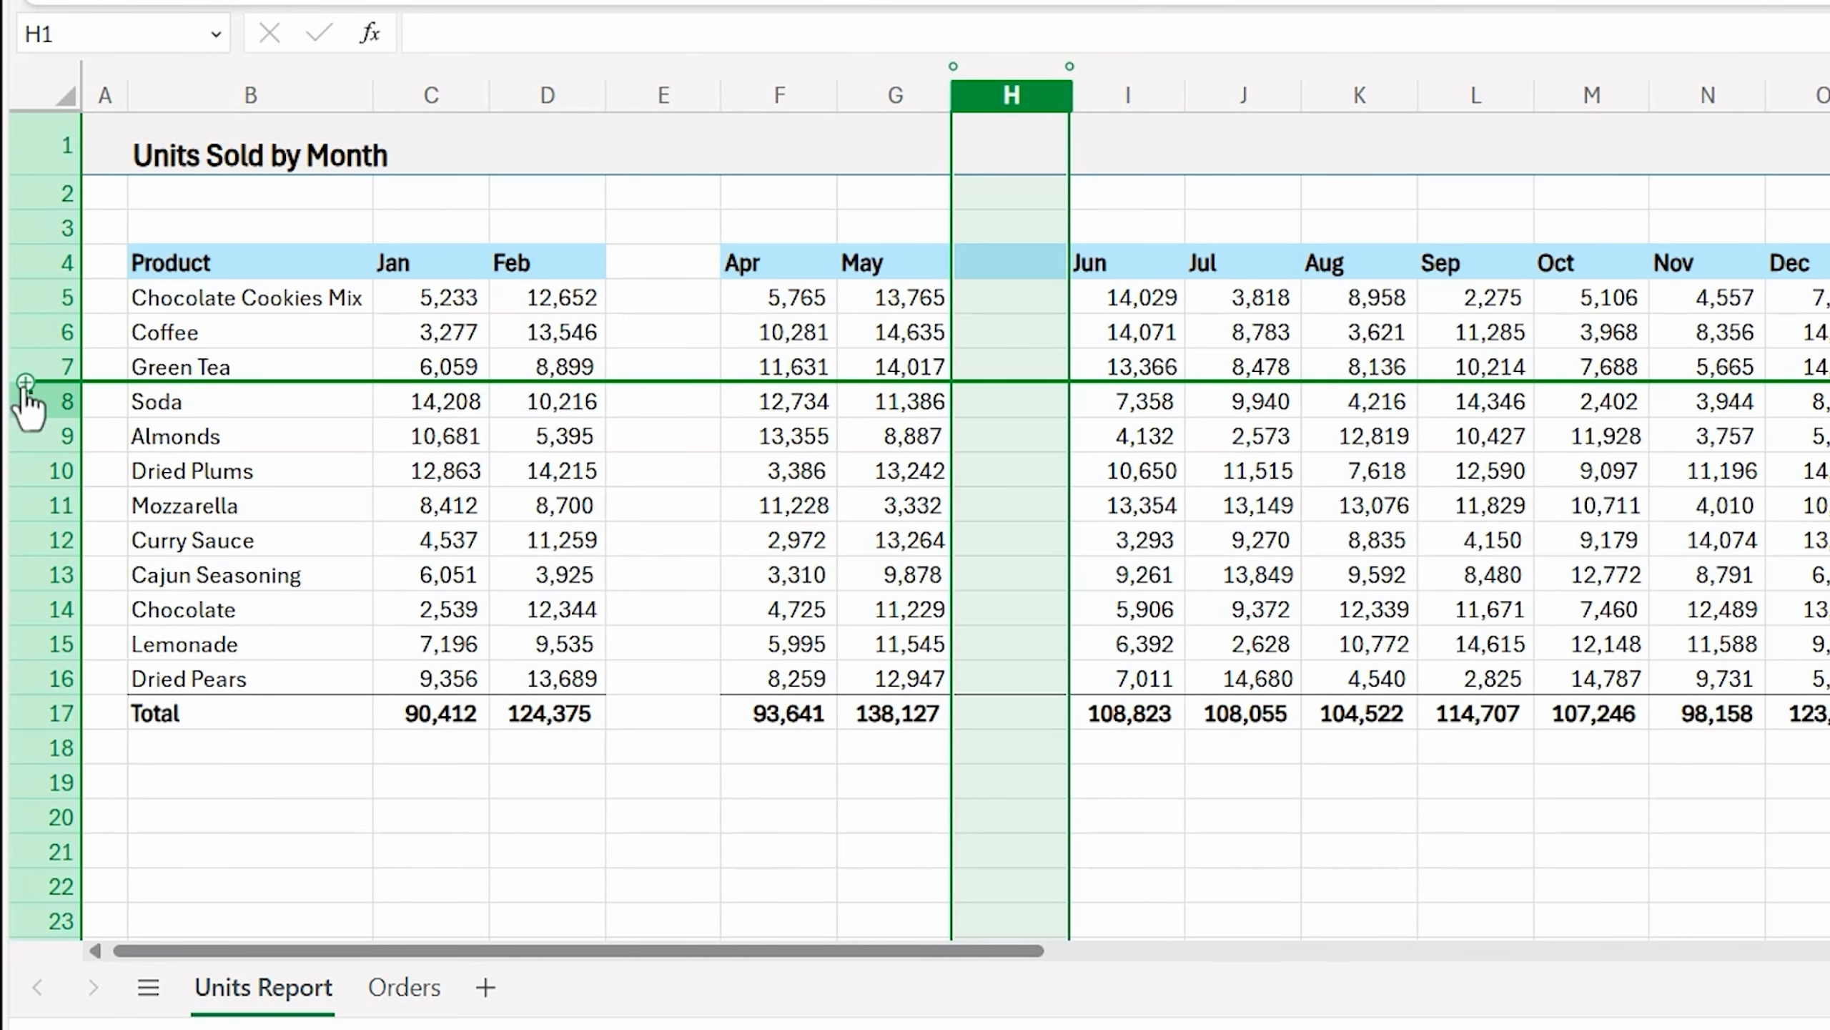
{"action": "left_click", "coordinate": [26, 382]}
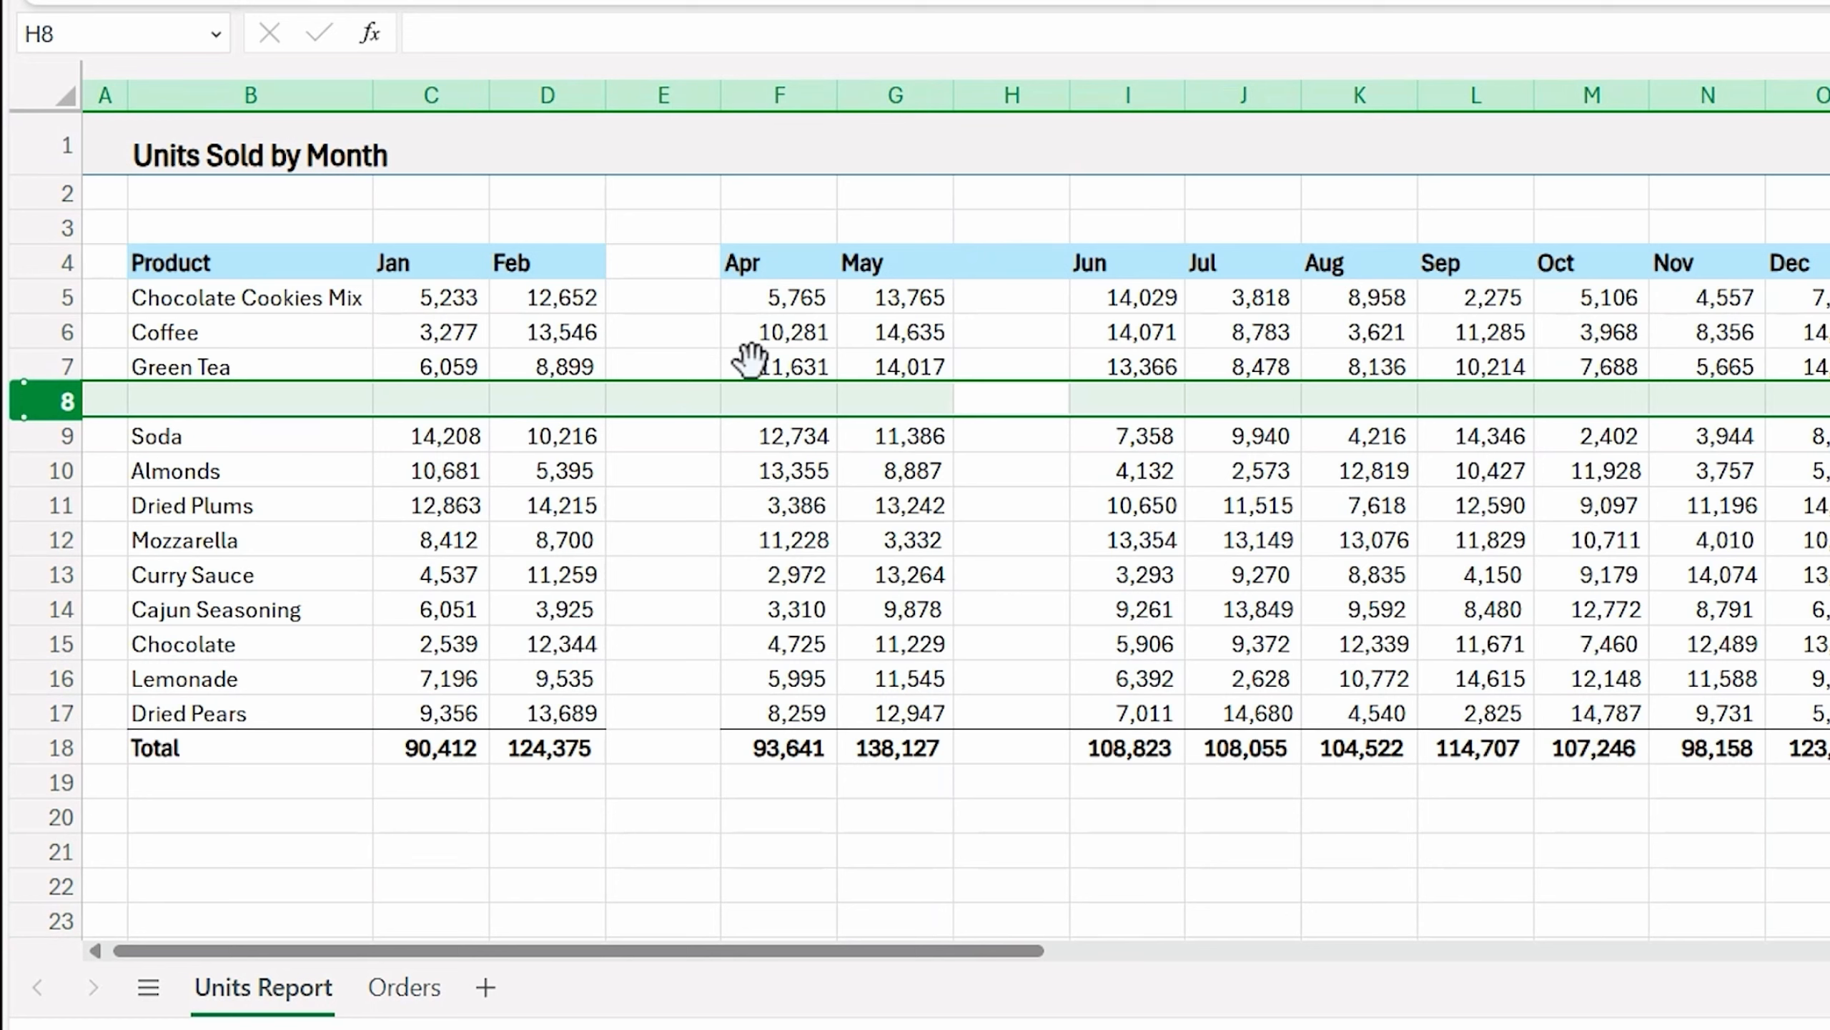
{"action": "right_click", "coordinate": [813, 90]}
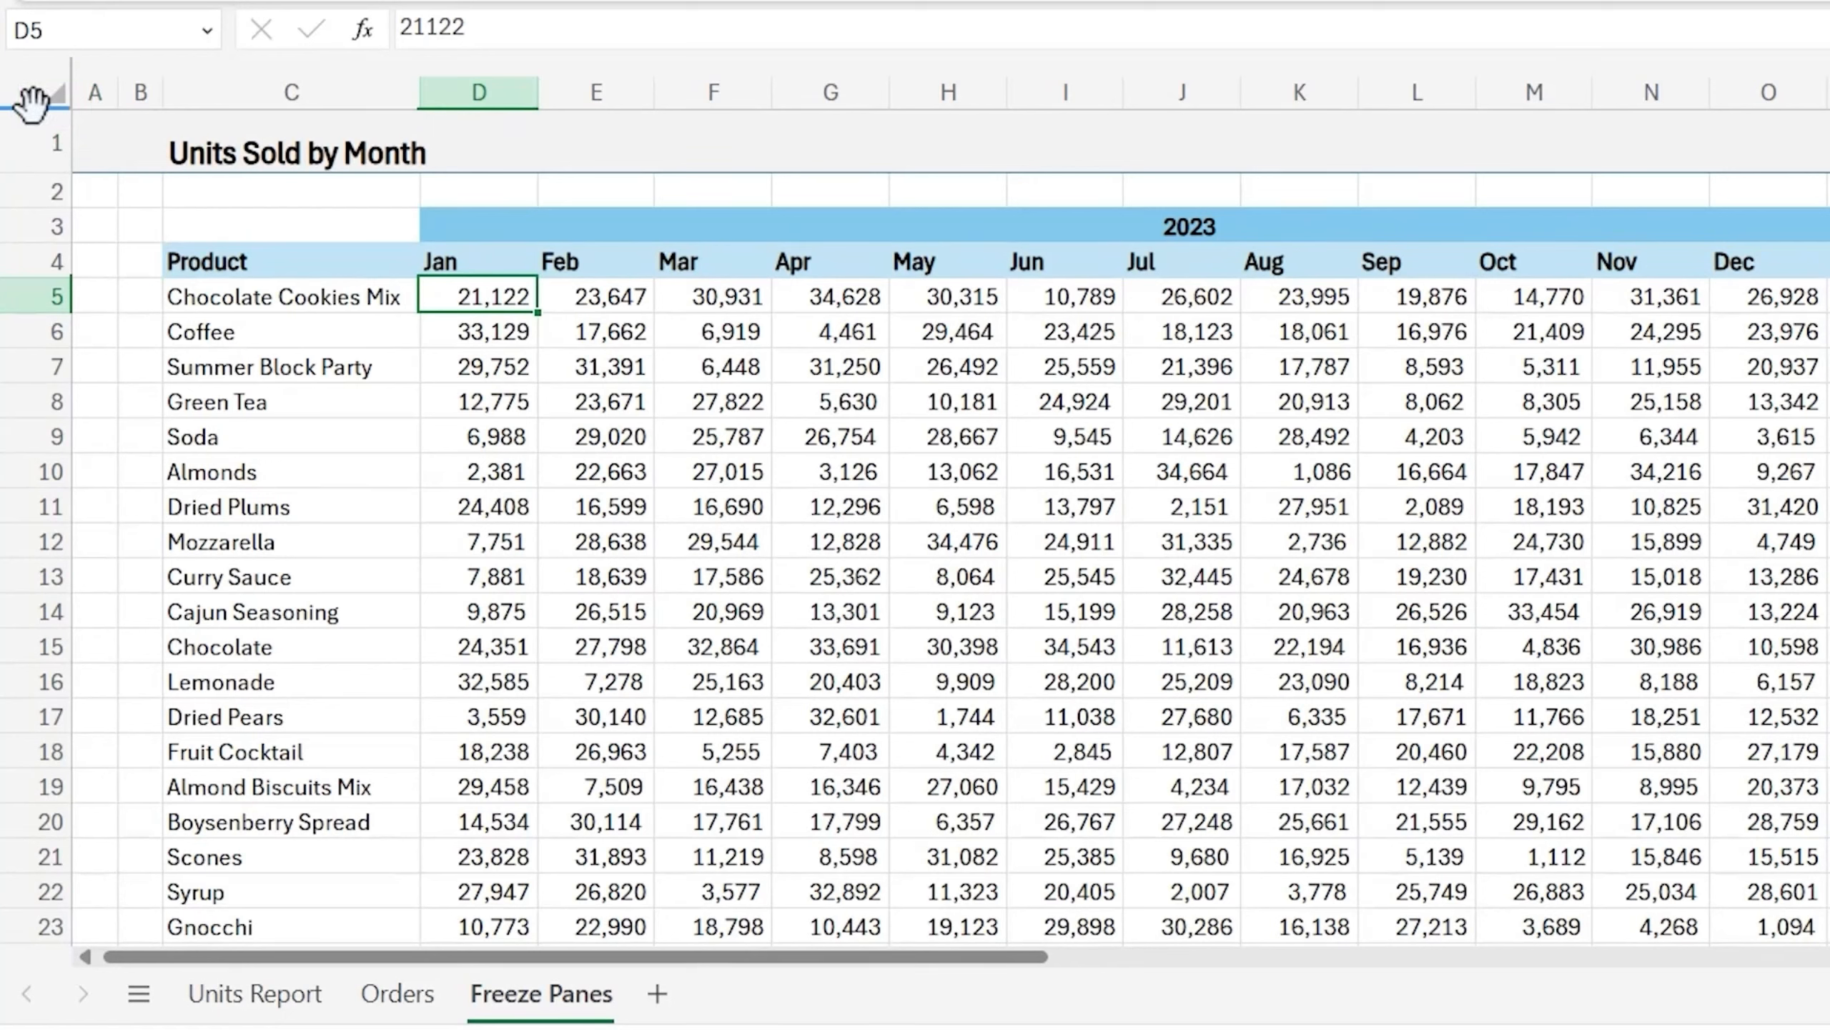
Step: Freeze rows 1 to 4 on the Freeze Panes sheet and check the header rows against the product list
{"action": "left_click_drag", "start_coordinate": [30, 101], "coordinate": [37, 278]}
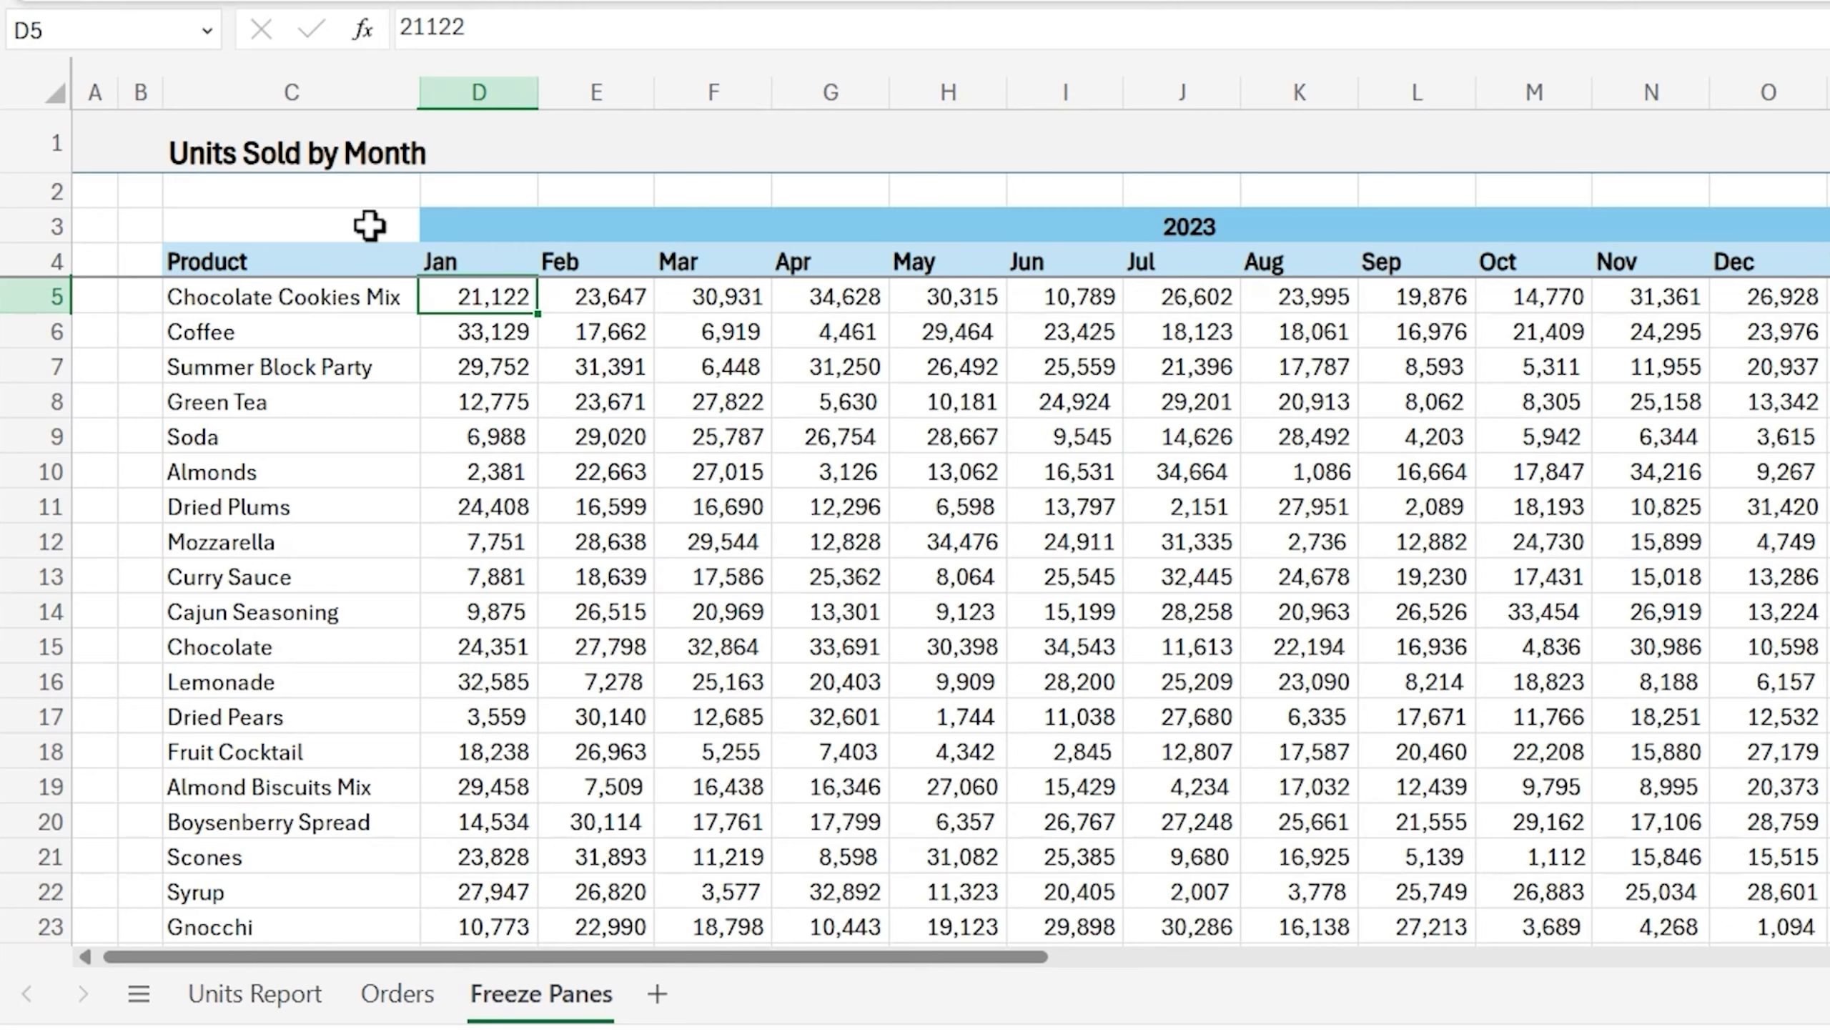
{"action": "scroll", "coordinate": [537, 378], "scroll_direction": "down", "scroll_amount": 7}
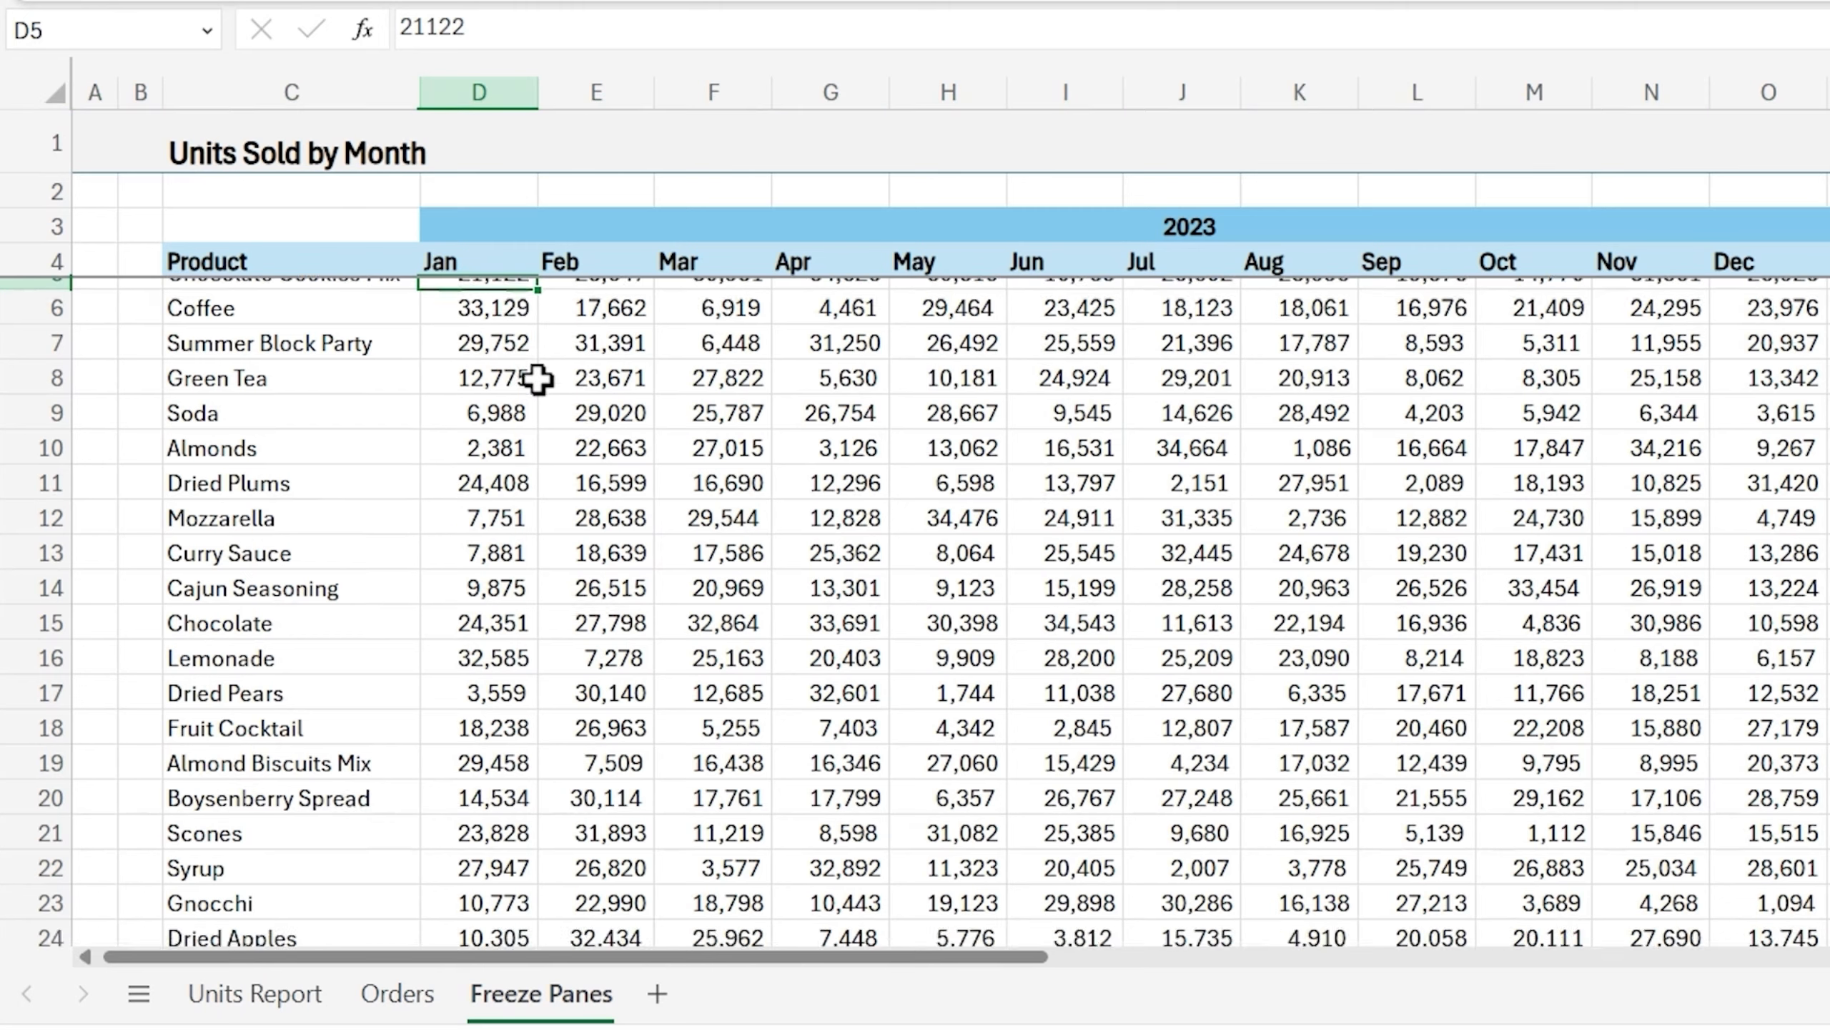
{"action": "scroll", "coordinate": [537, 378], "scroll_direction": "up", "scroll_amount": 3}
{"action": "scroll", "coordinate": [537, 378], "scroll_direction": "down", "scroll_amount": 3}
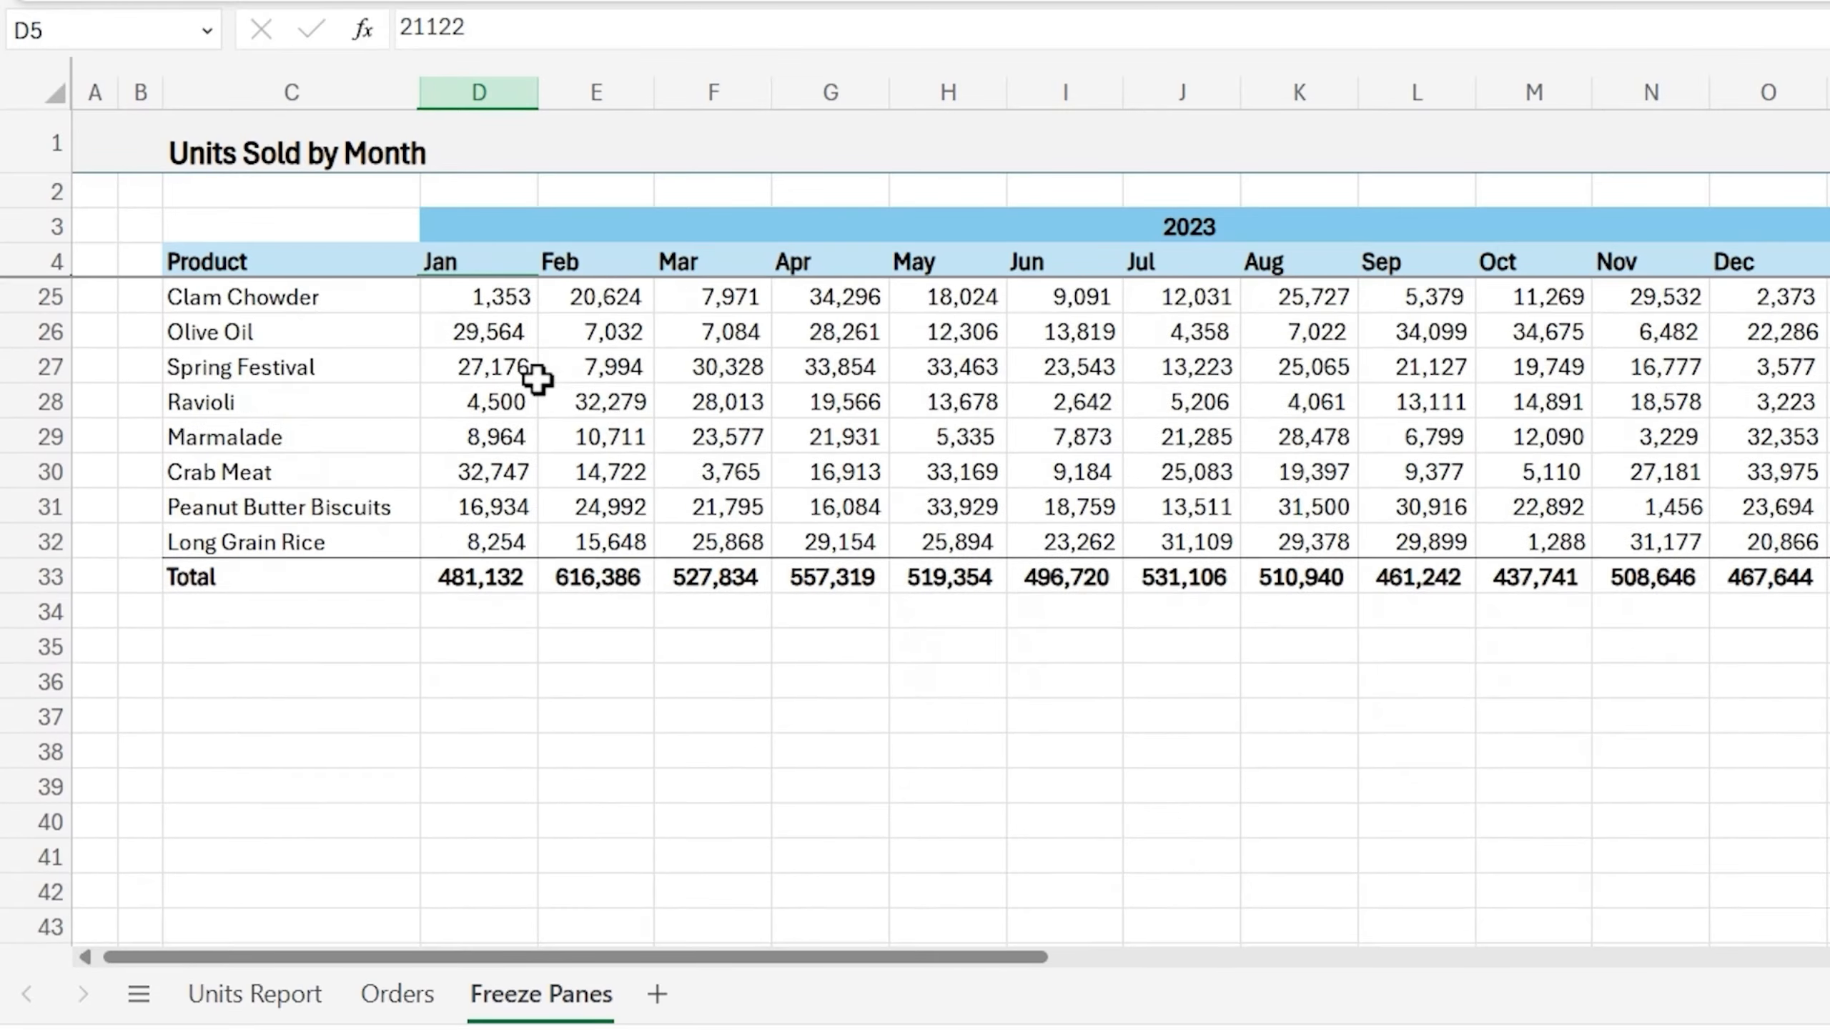
{"action": "scroll", "coordinate": [533, 373], "scroll_direction": "up", "scroll_amount": 3}
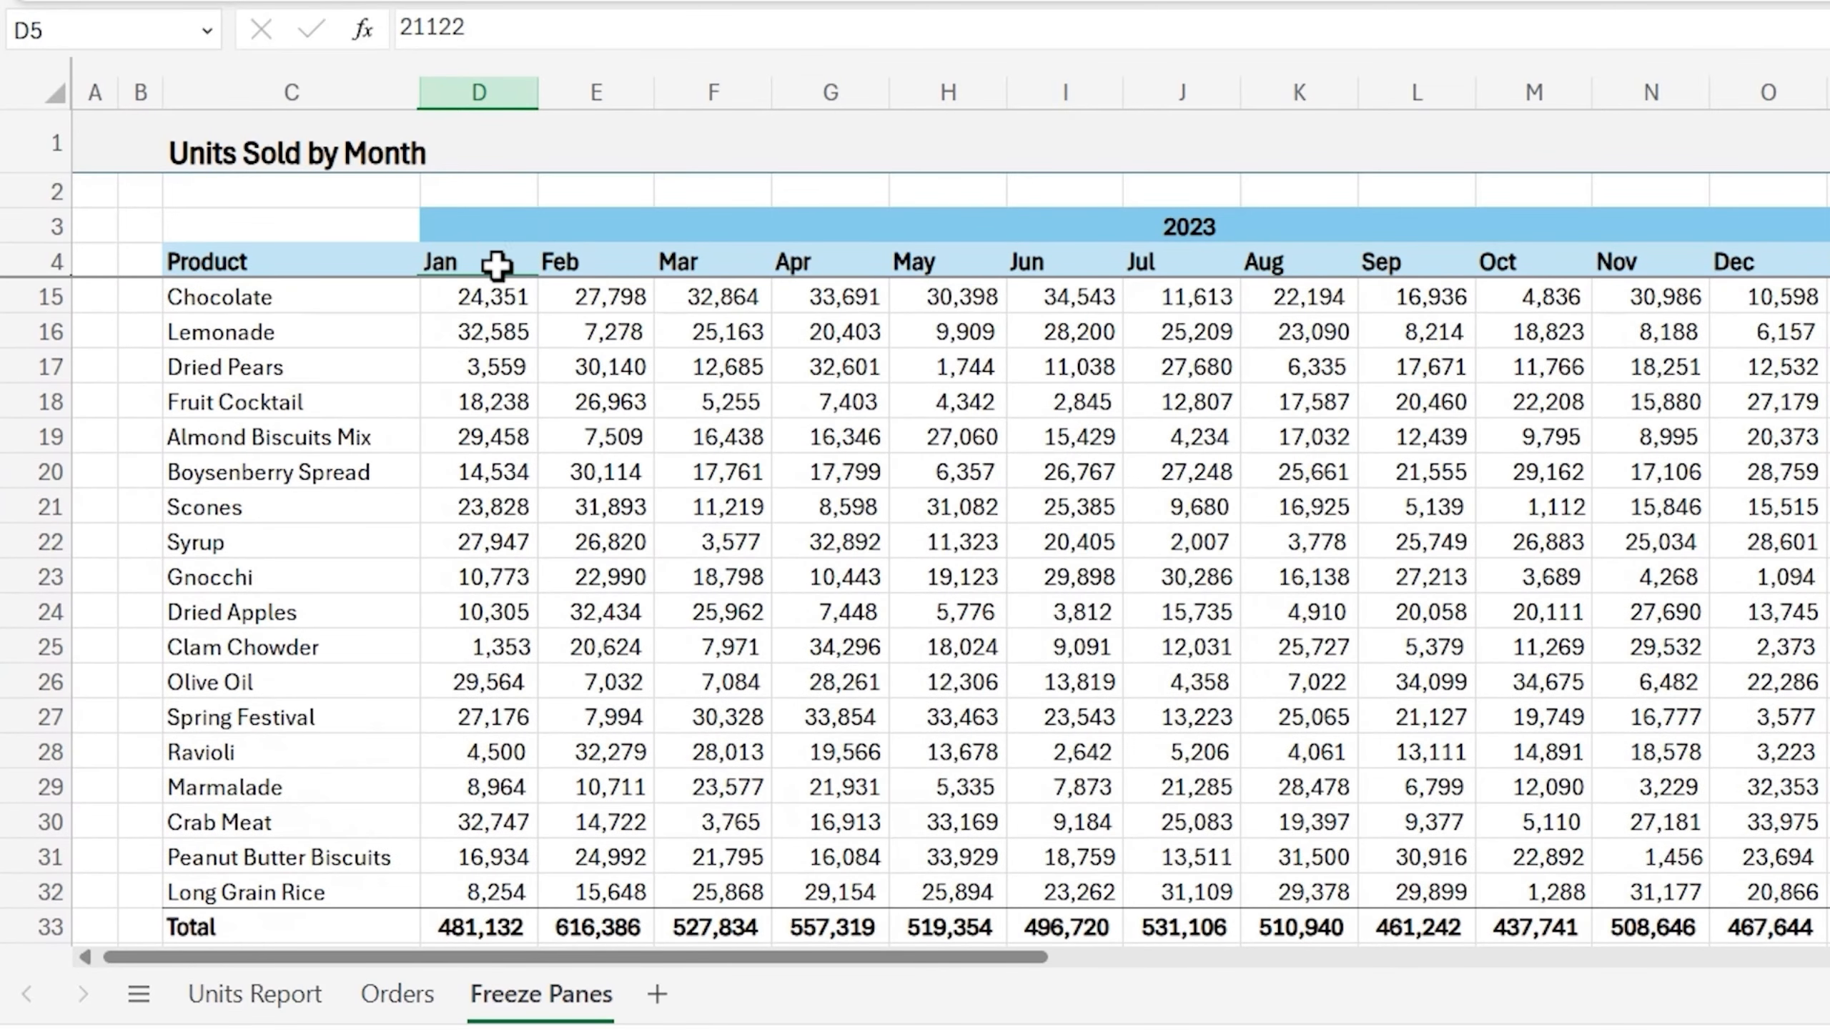
Step: Freeze the columns up to Product in column C and check them against the later months
{"action": "key", "text": "alt+w"}
{"action": "key", "text": "f"}
{"action": "key", "text": "f"}
{"action": "left_click_drag", "start_coordinate": [875, 953], "coordinate": [1057, 959]}
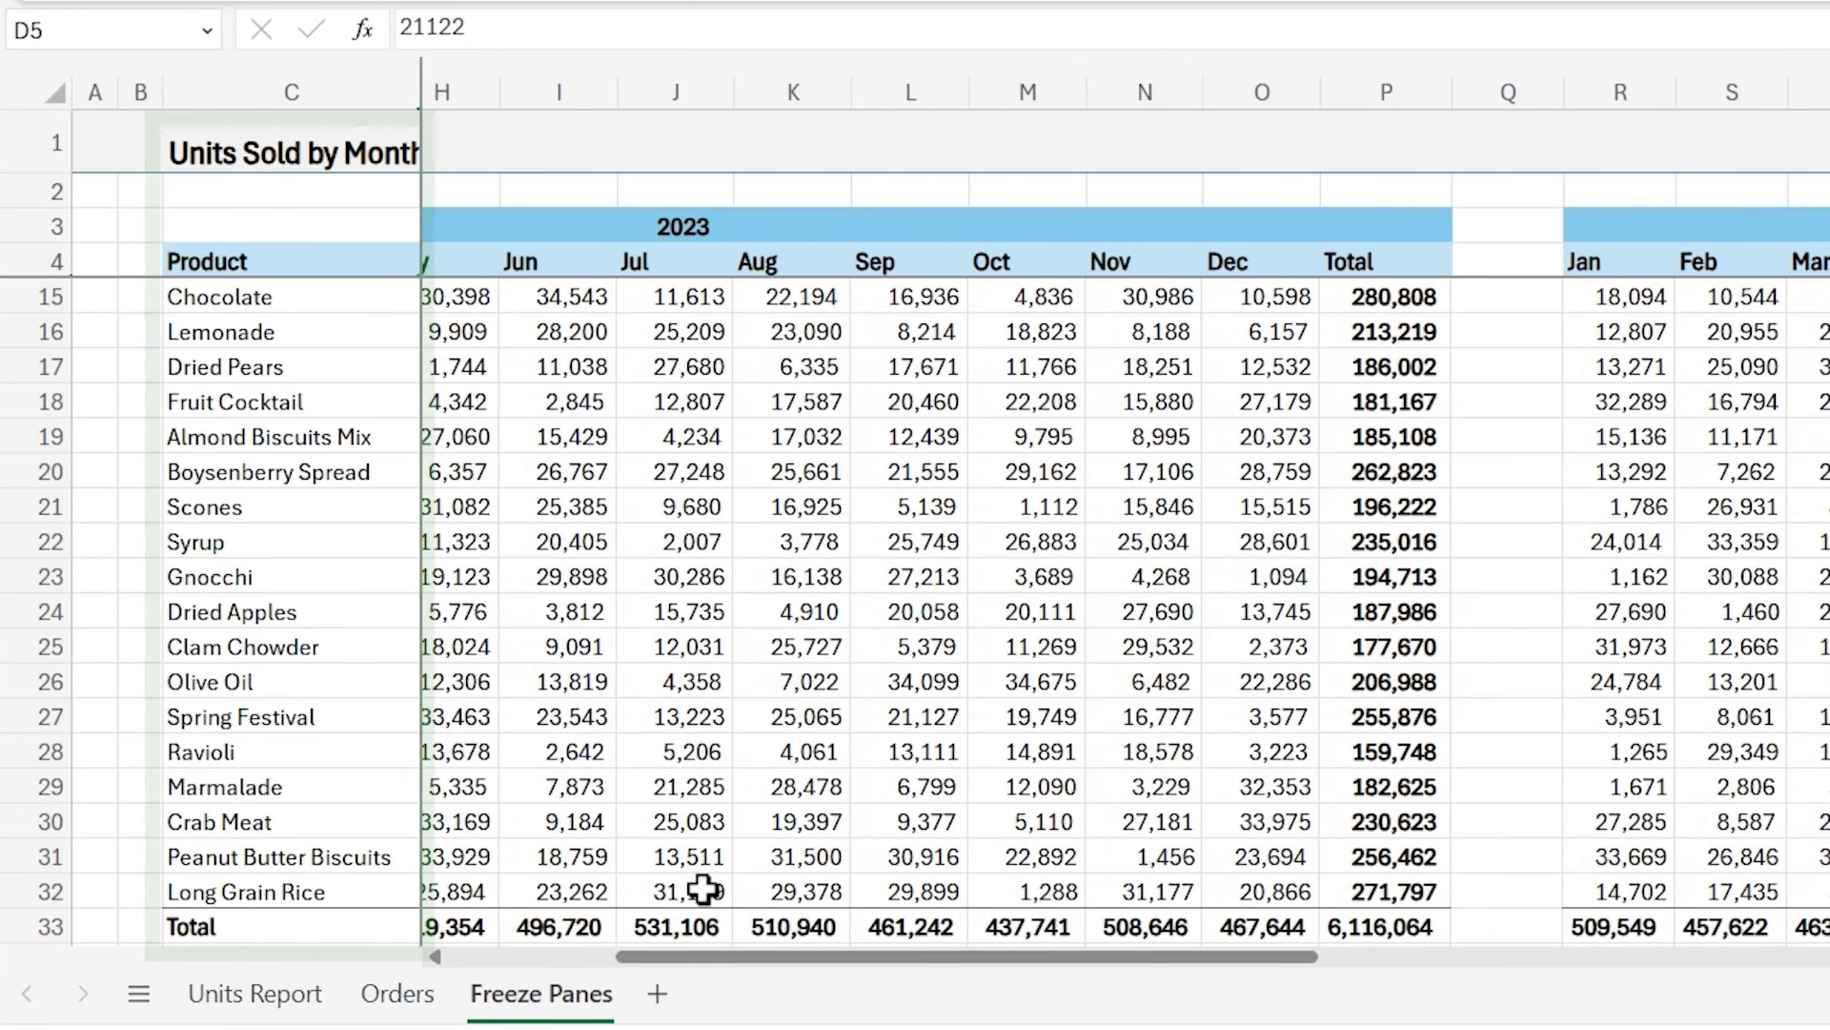
{"action": "left_click_drag", "start_coordinate": [767, 962], "coordinate": [532, 916]}
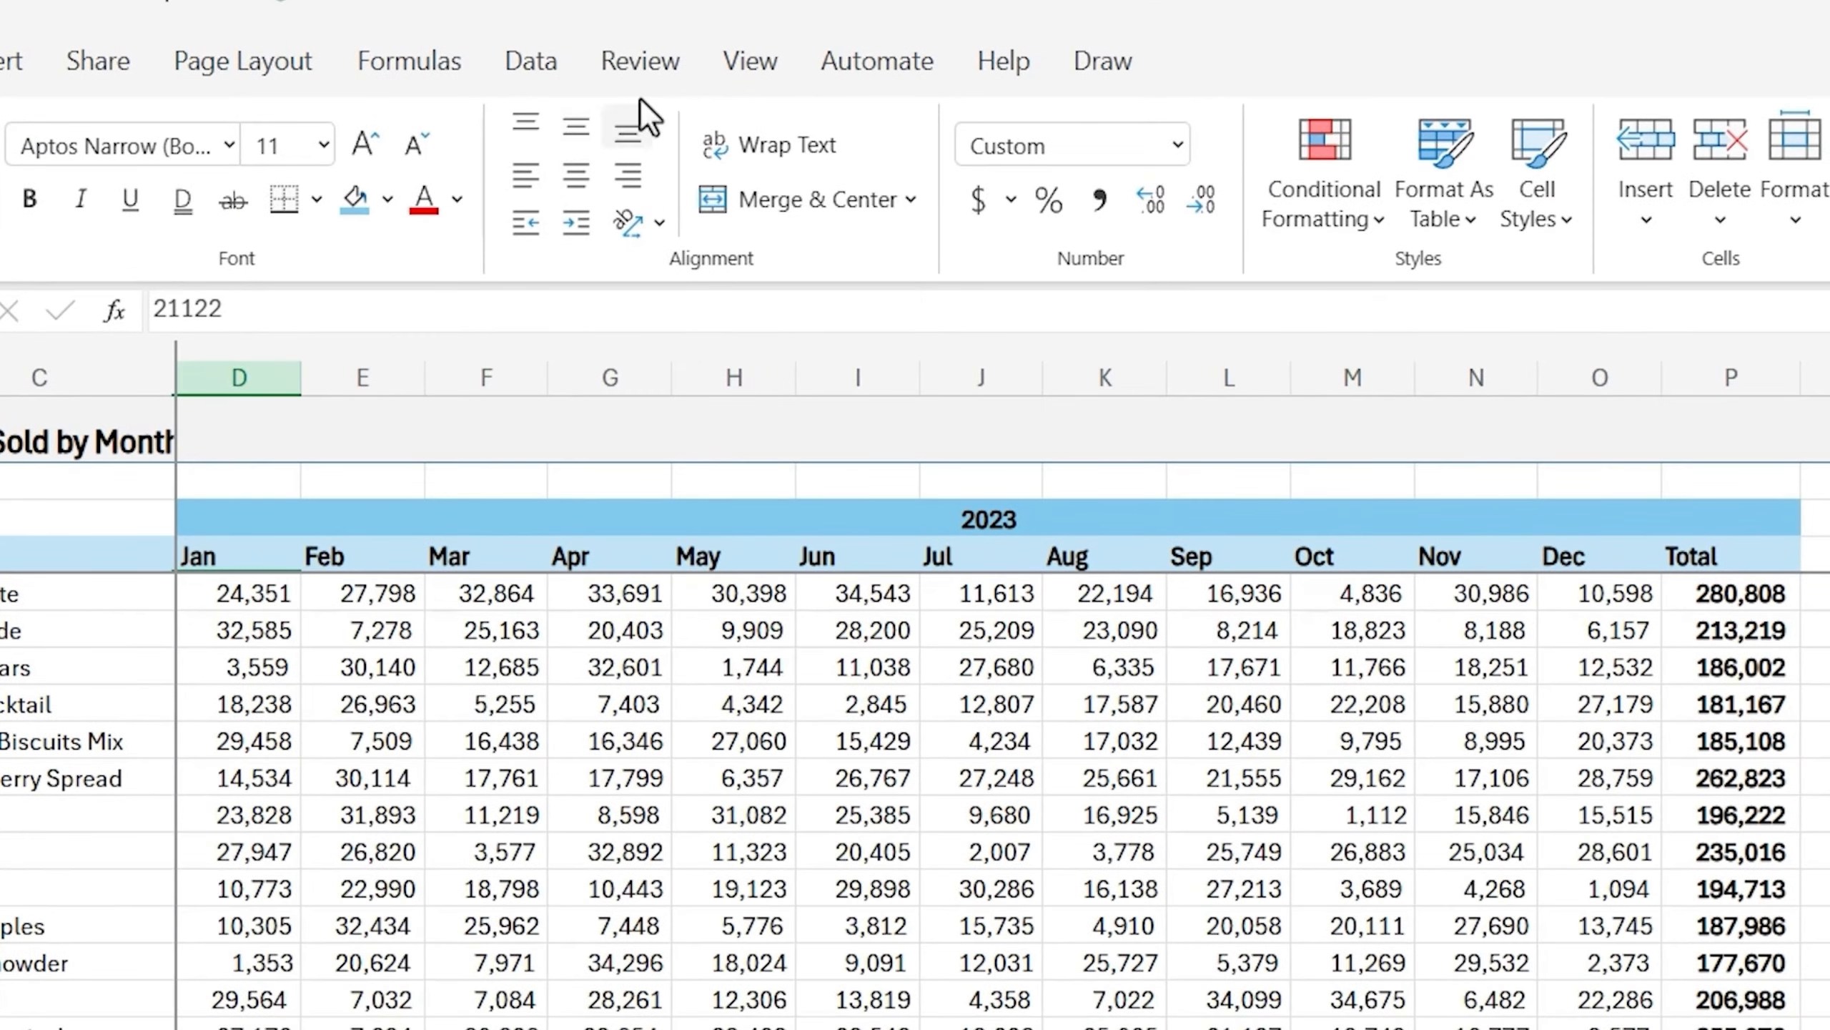
Step: Check the available Freeze Panes options, and unfreeze both the columns and the rows
{"action": "left_click", "coordinate": [742, 69]}
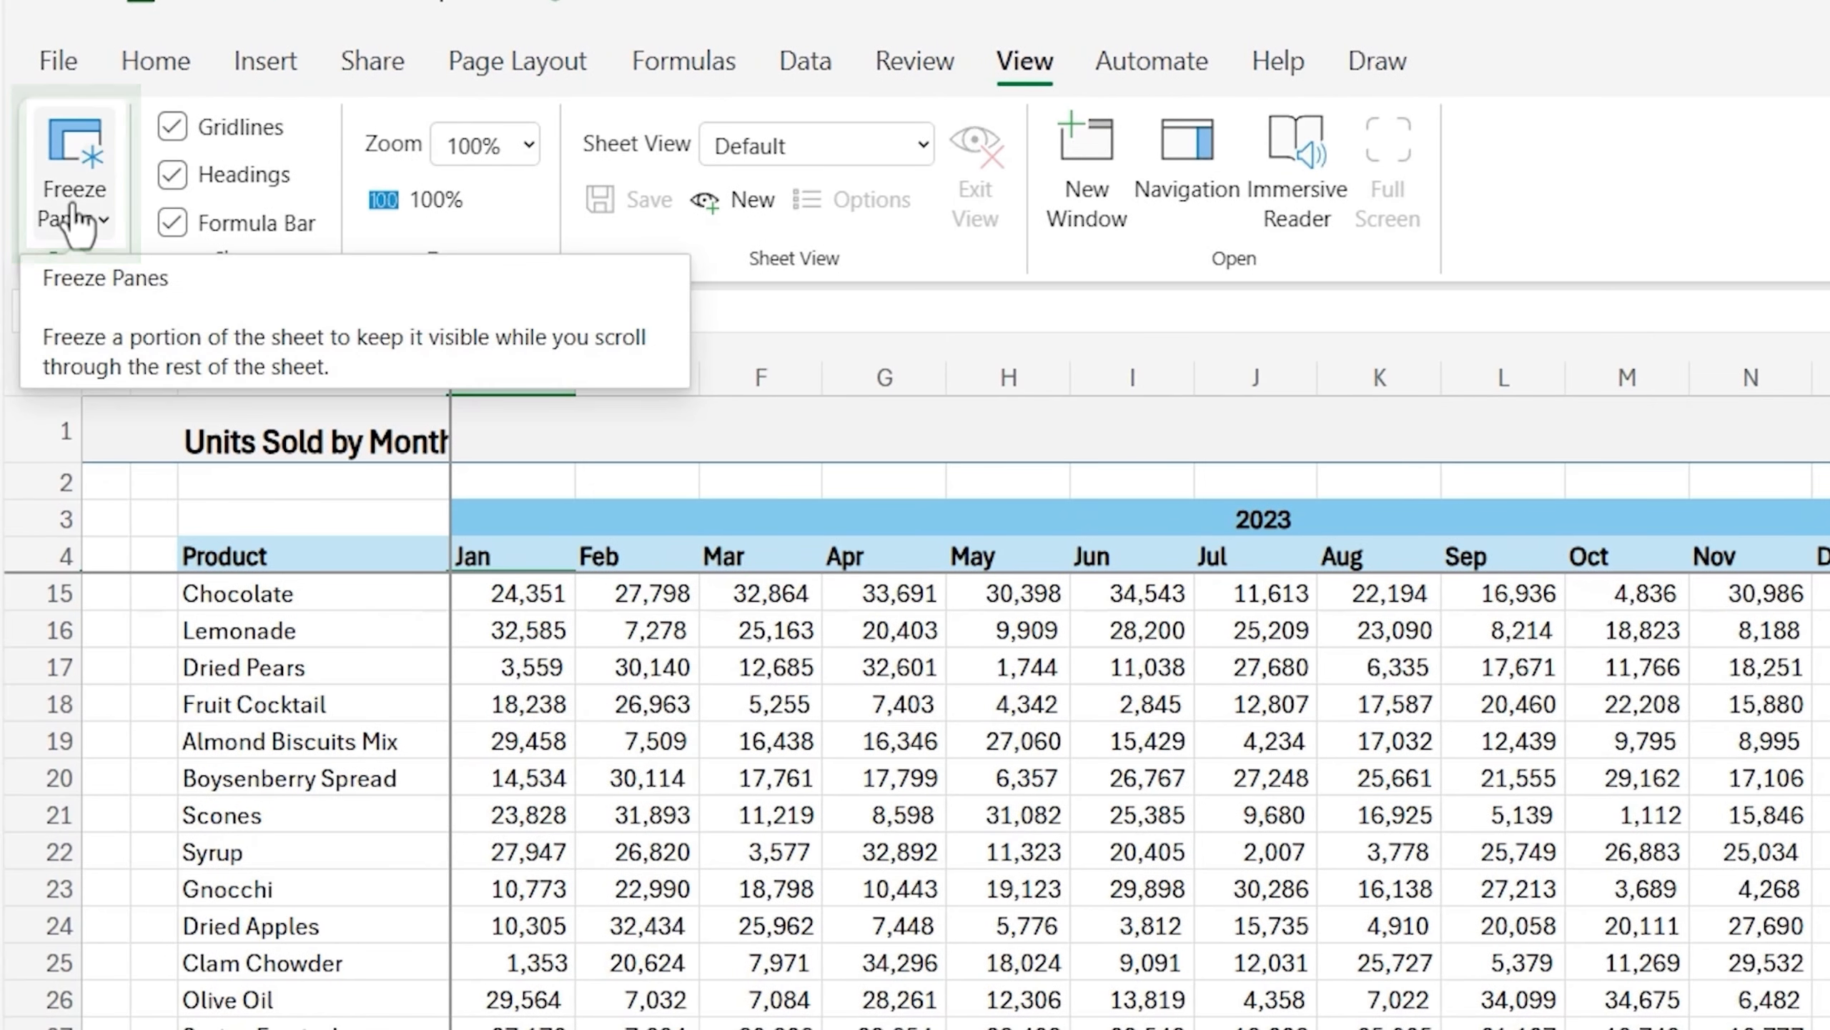
{"action": "left_click", "coordinate": [73, 217]}
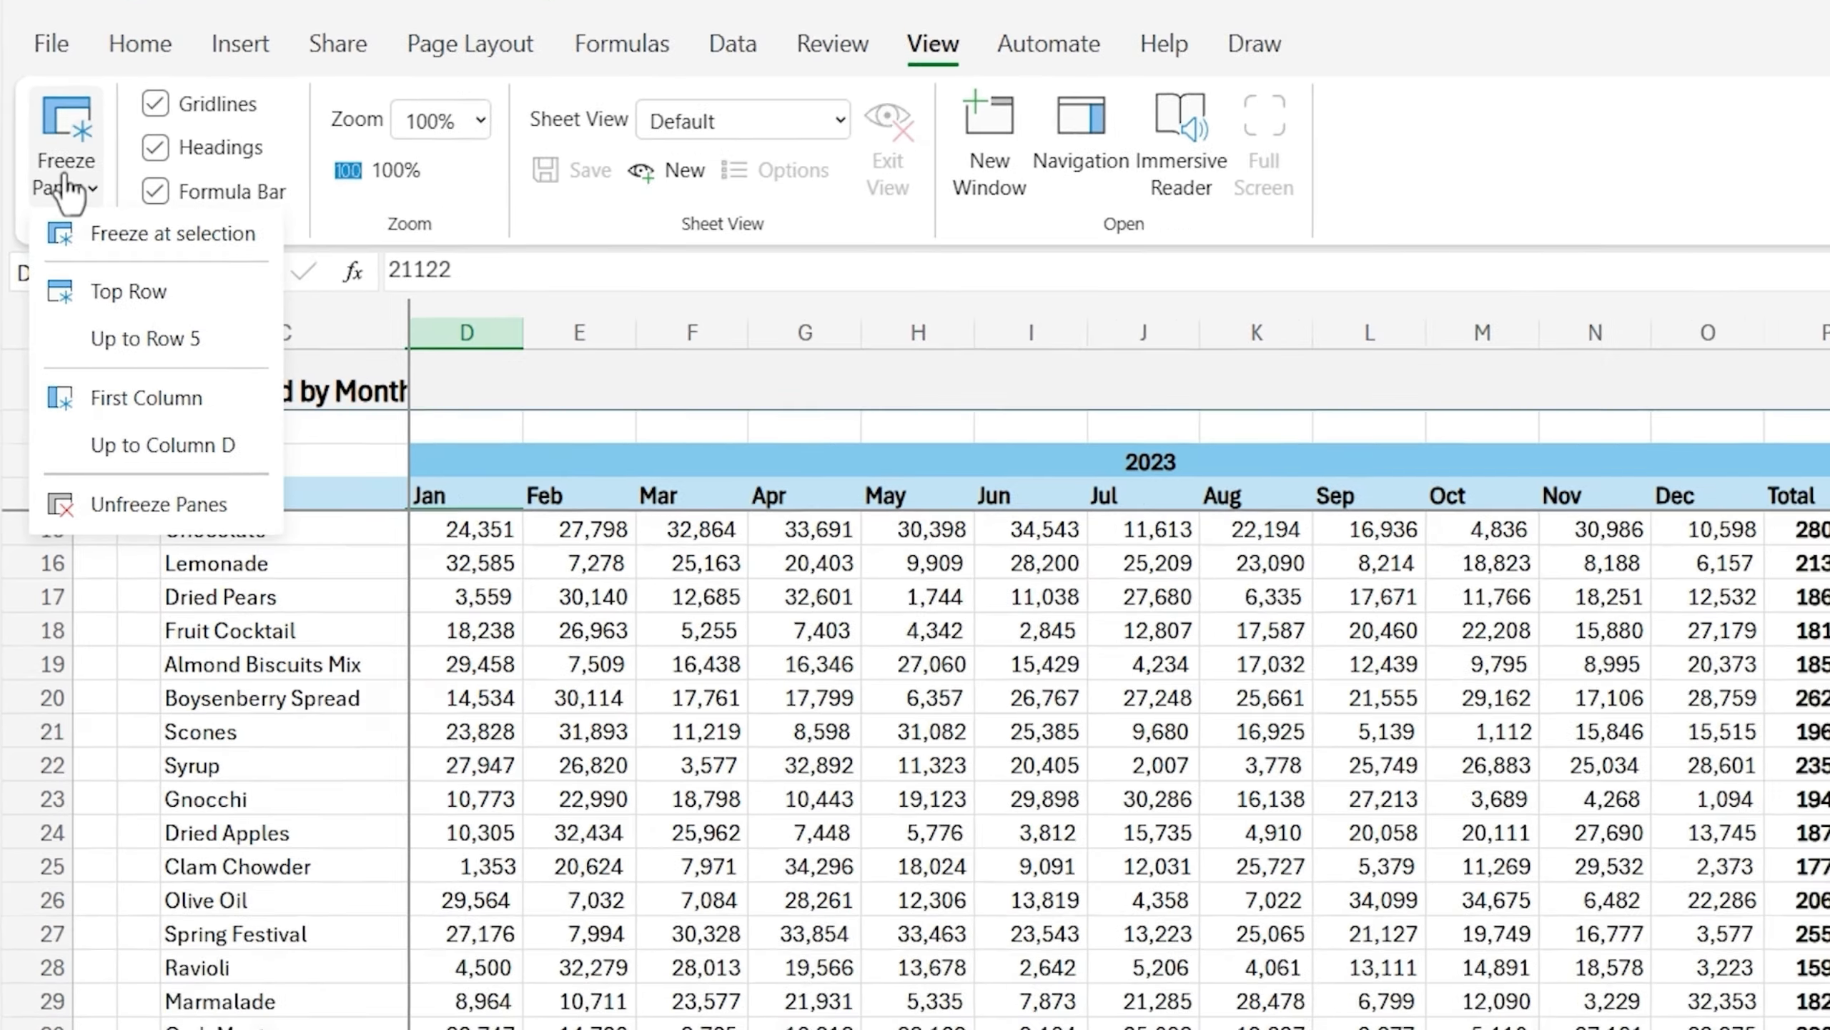
{"action": "left_click", "coordinate": [73, 208]}
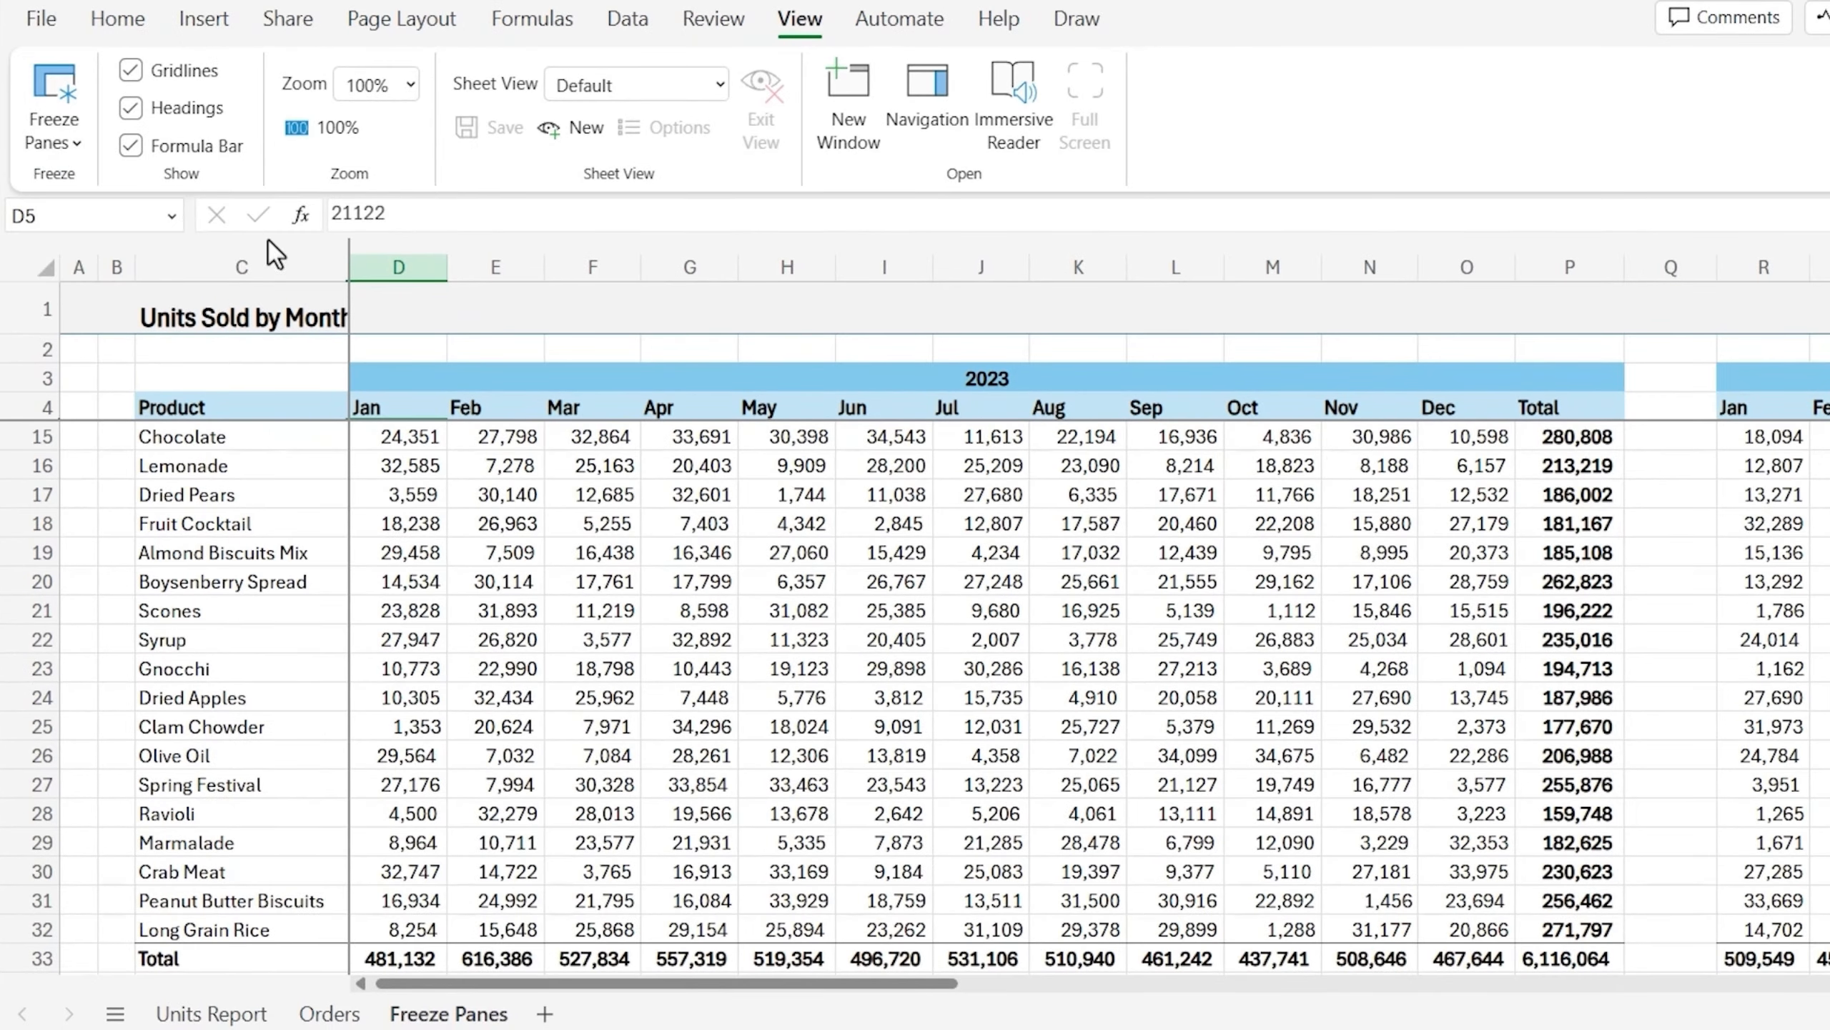
{"action": "left_click_drag", "start_coordinate": [347, 260], "coordinate": [44, 318]}
{"action": "left_click_drag", "start_coordinate": [25, 421], "coordinate": [41, 285]}
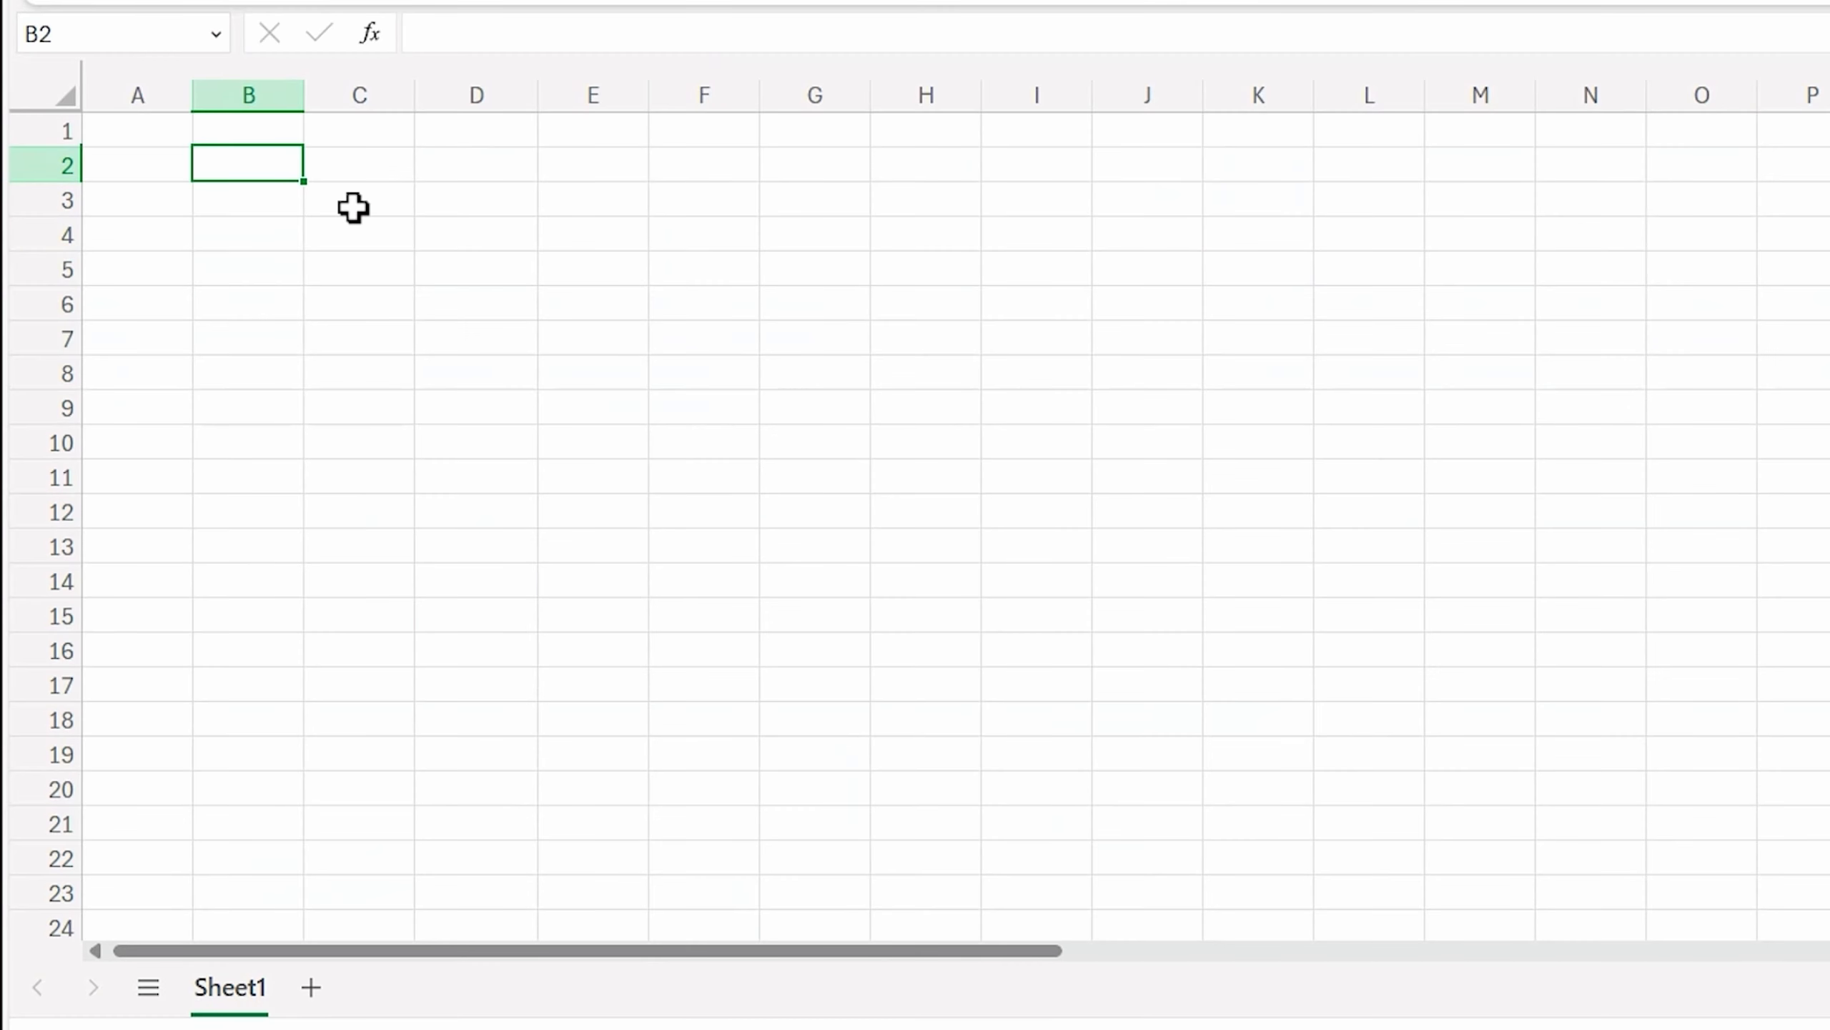
Step: Enter Jan in B2, autofill the month names down to Nov in B12, and check the fill options
{"action": "type", "text": "Jan"}
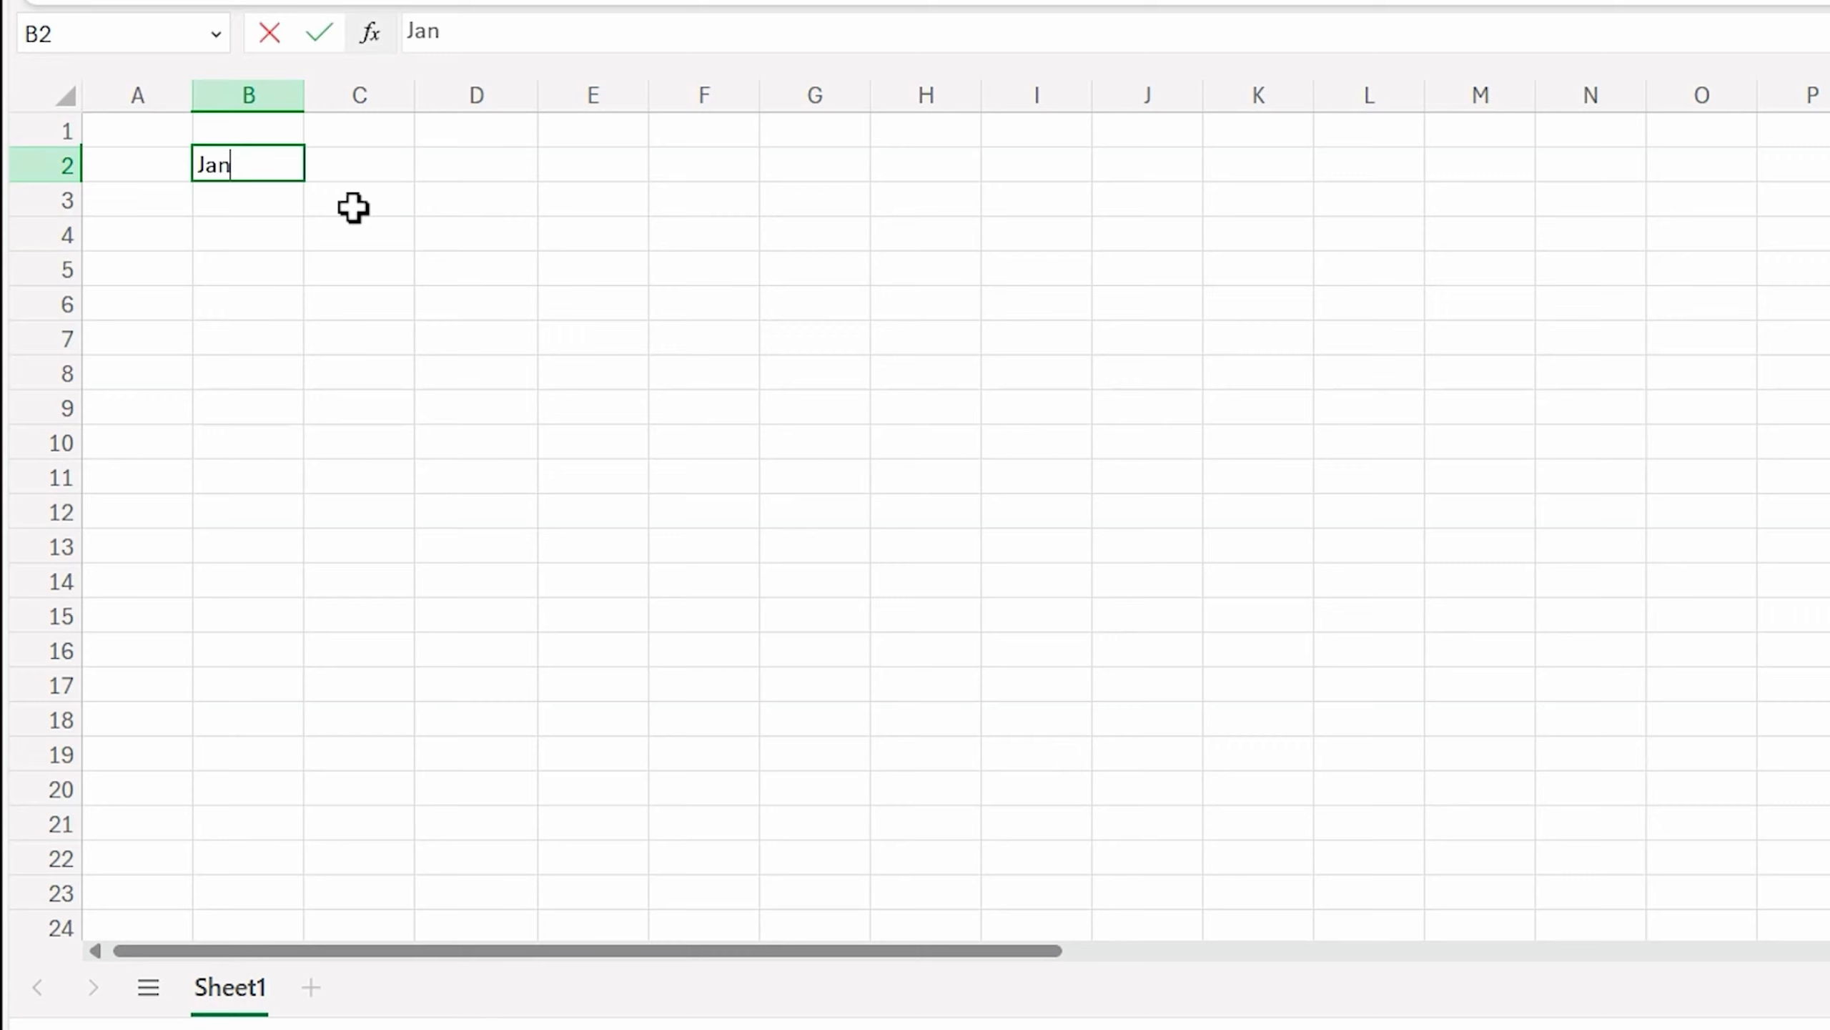
{"action": "key", "text": "Return"}
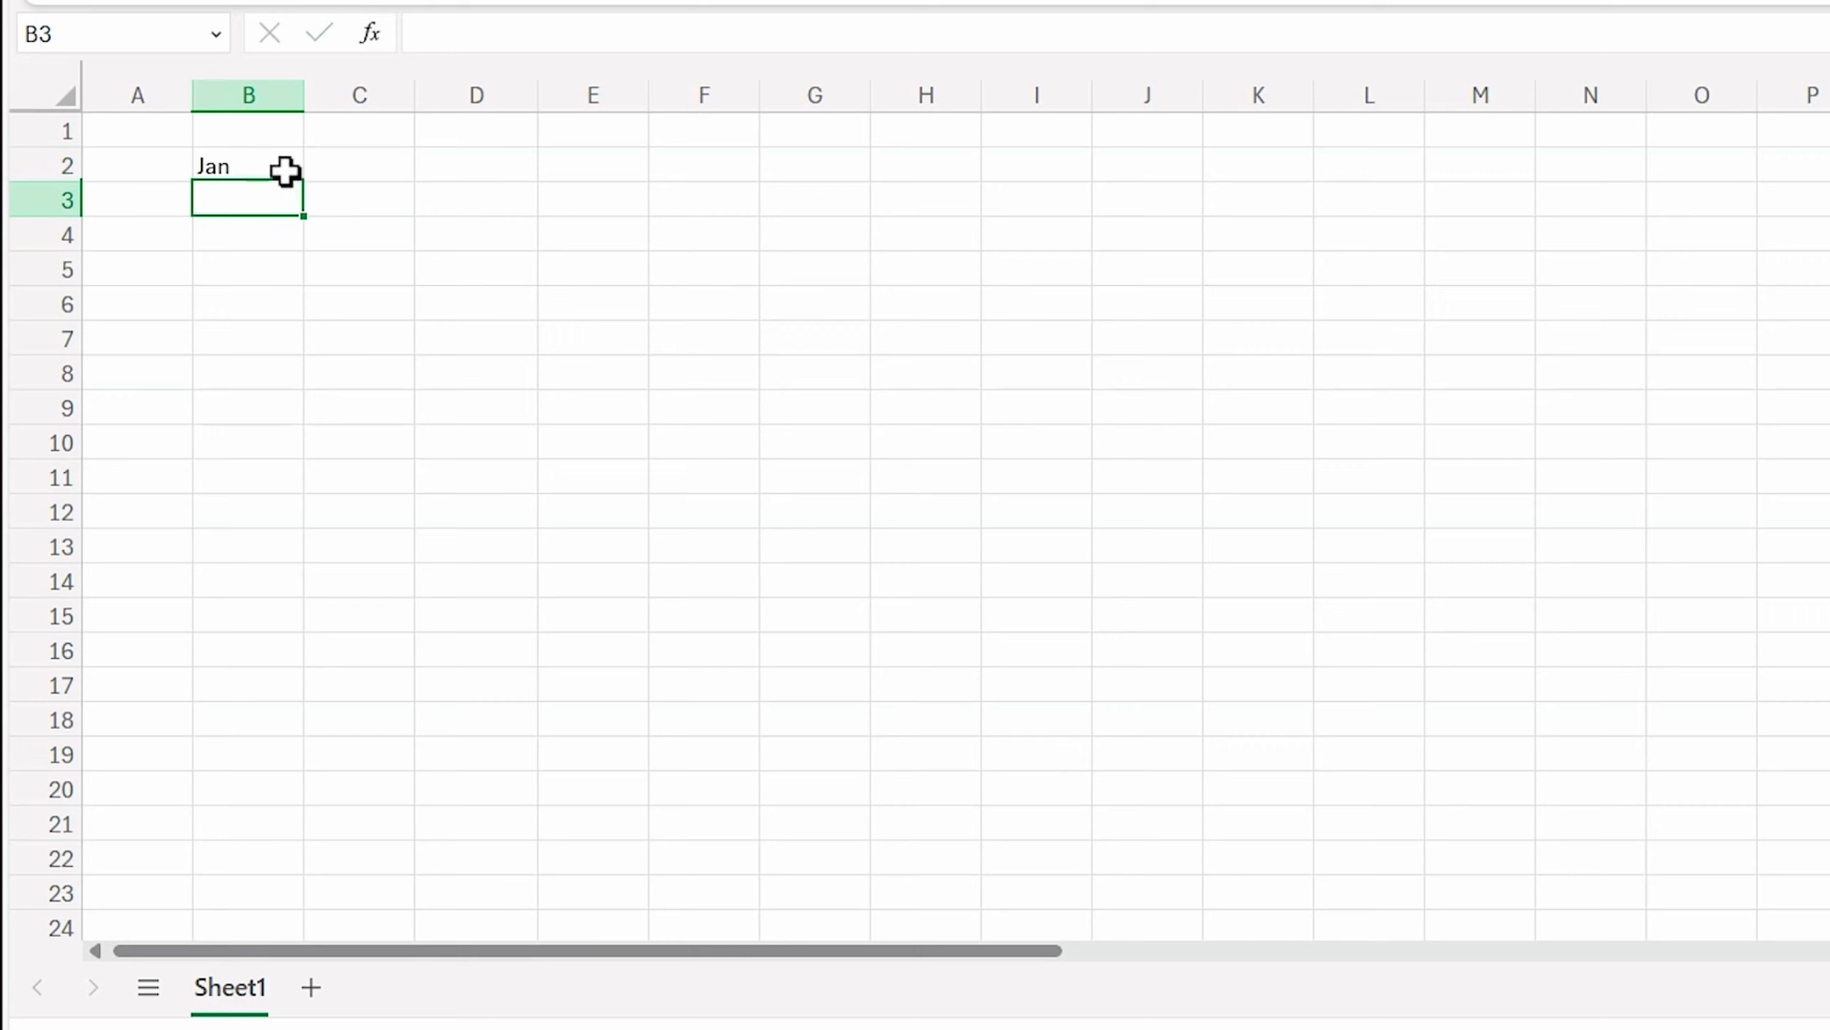
{"action": "left_click", "coordinate": [286, 171]}
{"action": "left_click_drag", "start_coordinate": [302, 182], "coordinate": [298, 519]}
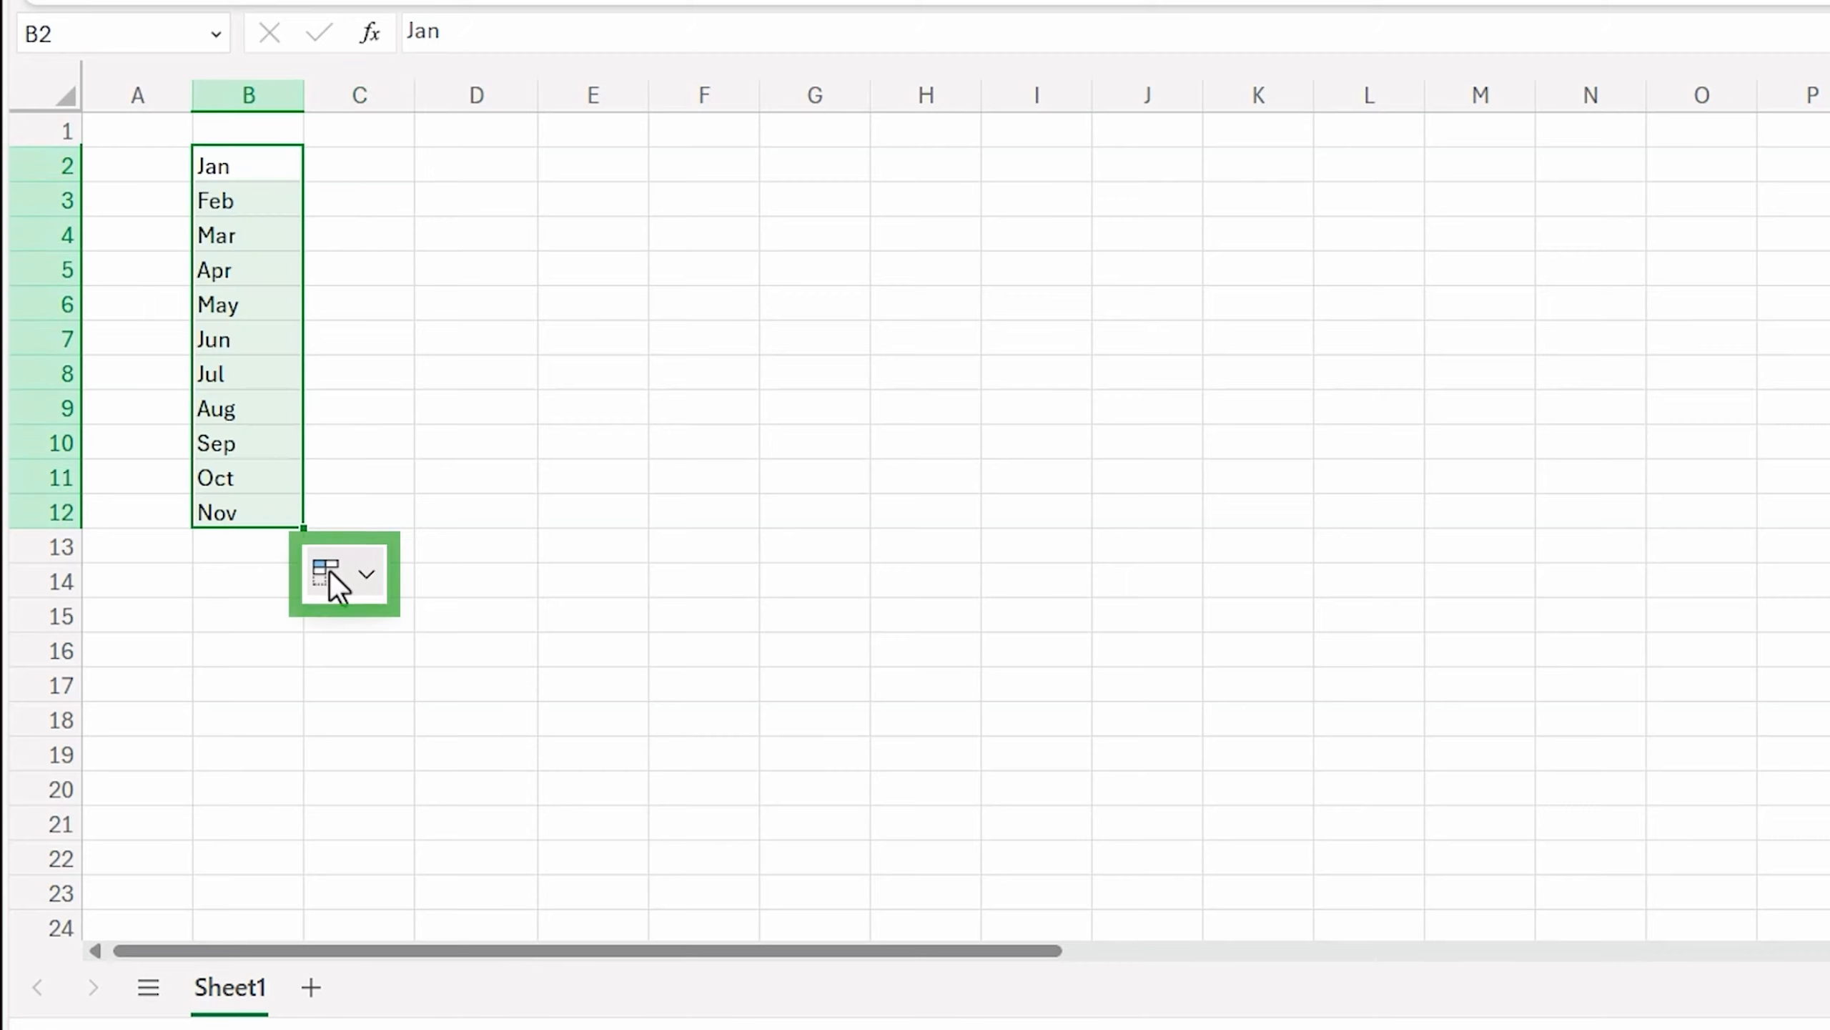
{"action": "left_click", "coordinate": [355, 578]}
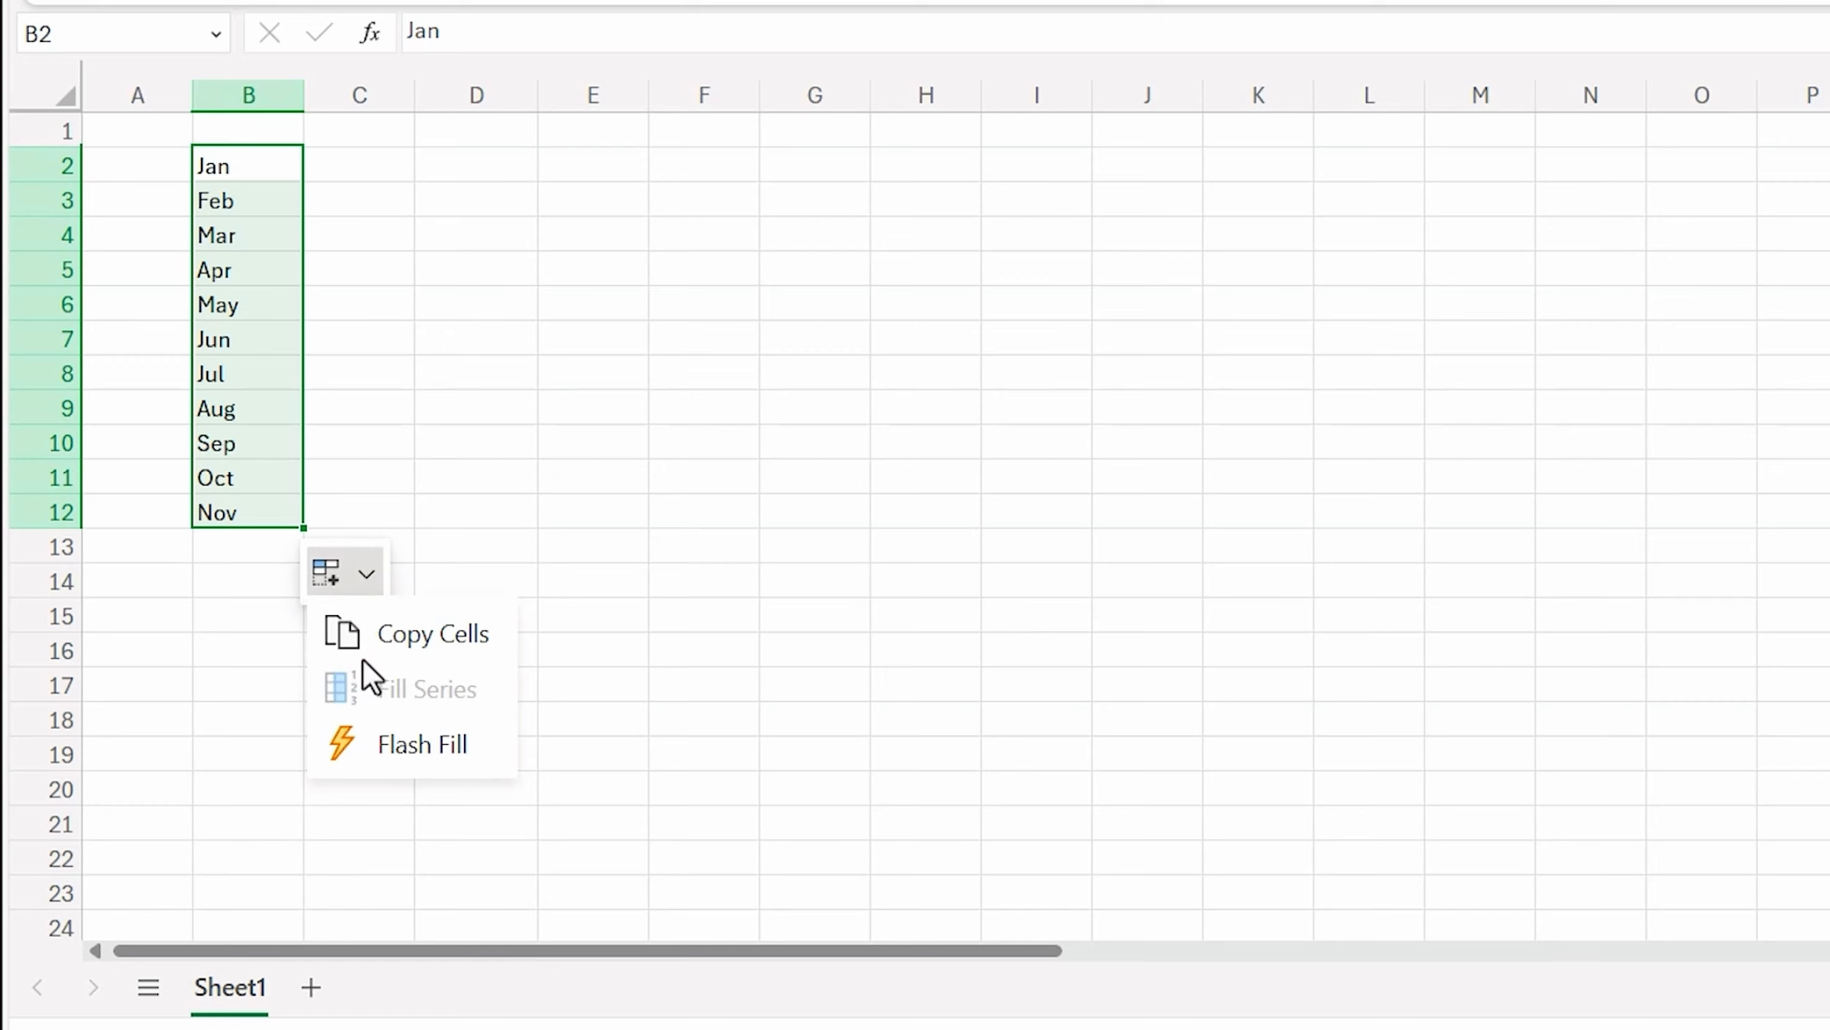
{"action": "left_click", "coordinate": [370, 165]}
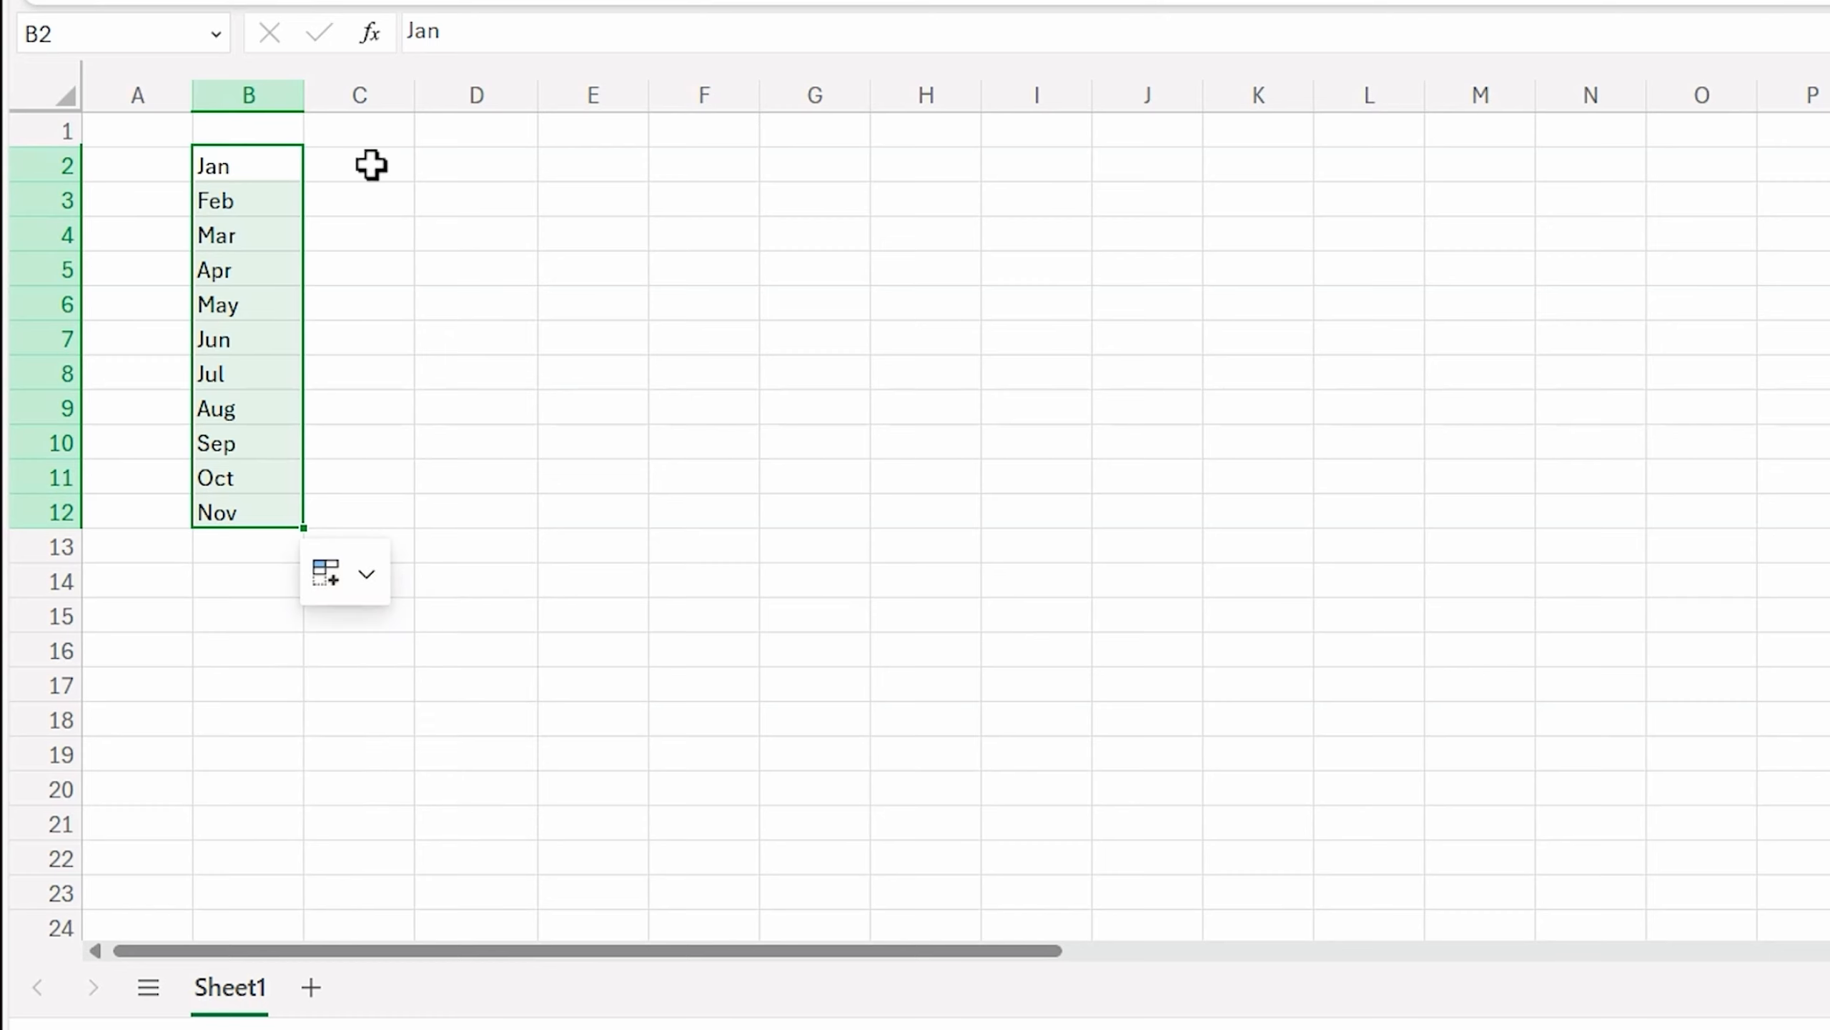
Step: Enter 1 in C2 and autofill it down to C12 alongside the months
{"action": "left_click", "coordinate": [370, 166]}
{"action": "type", "text": "1"}
{"action": "key", "text": "Return"}
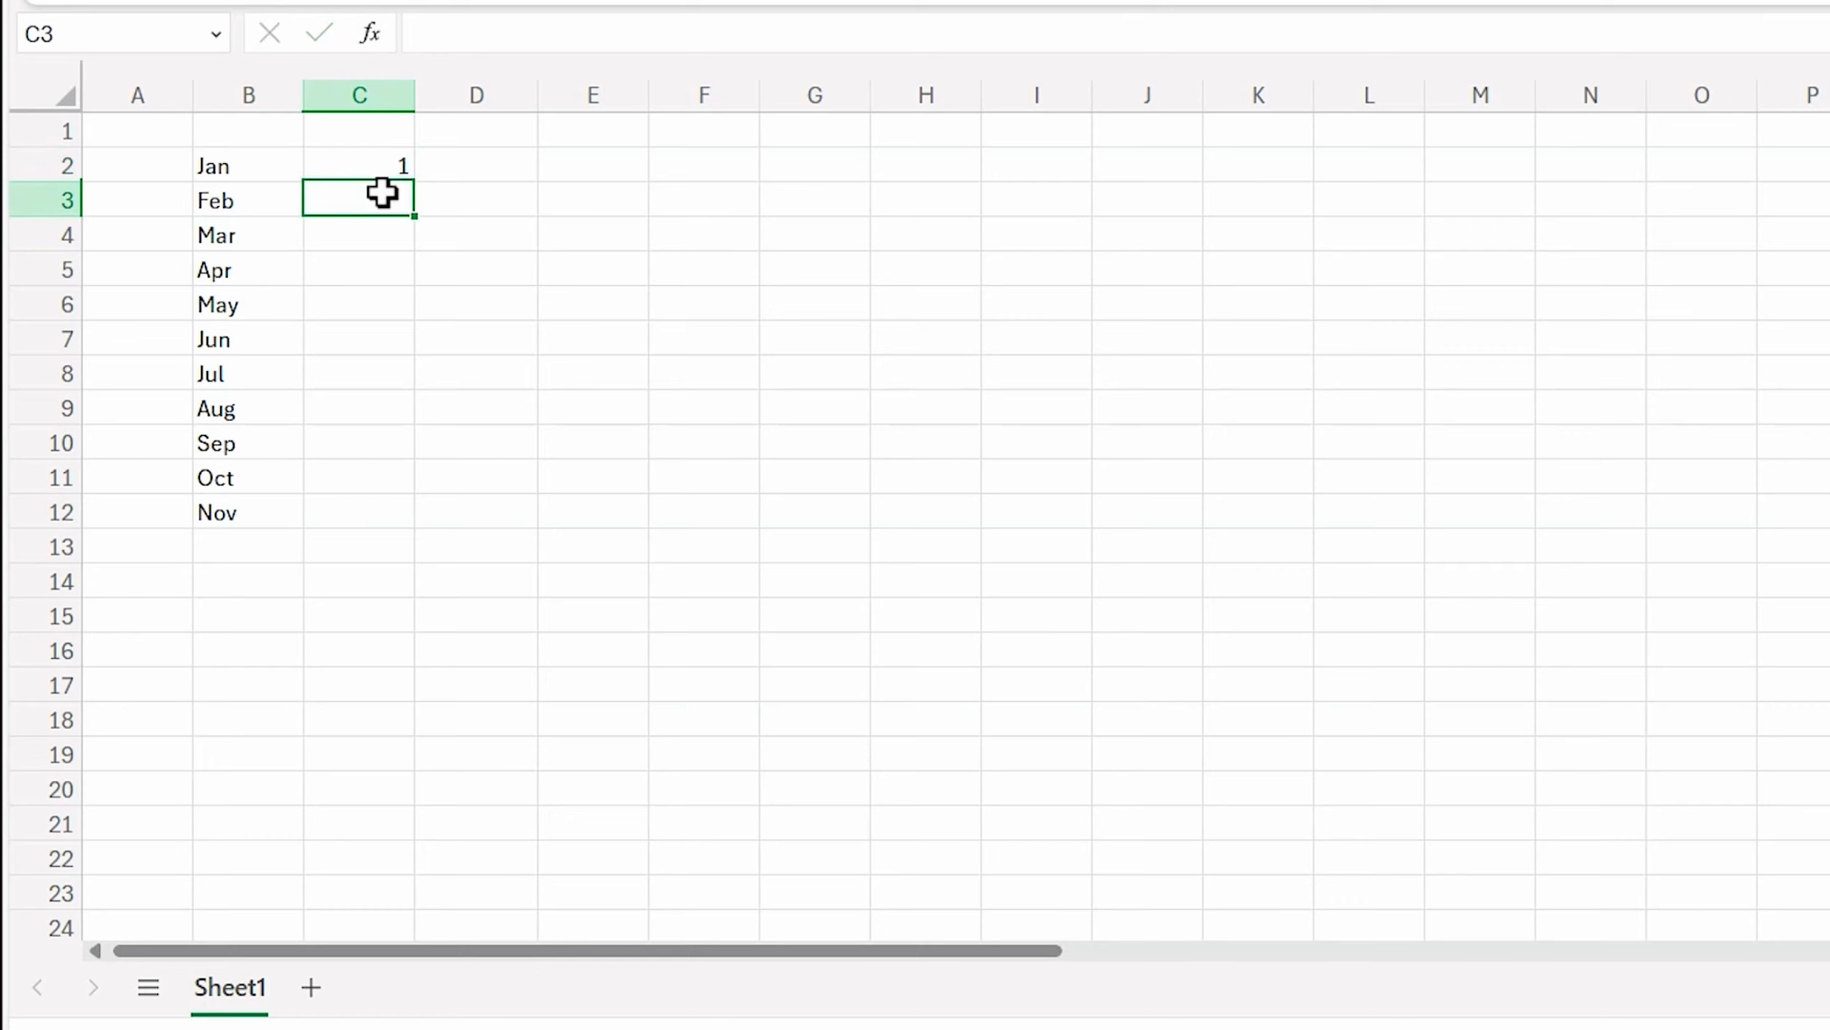
{"action": "left_click", "coordinate": [383, 165]}
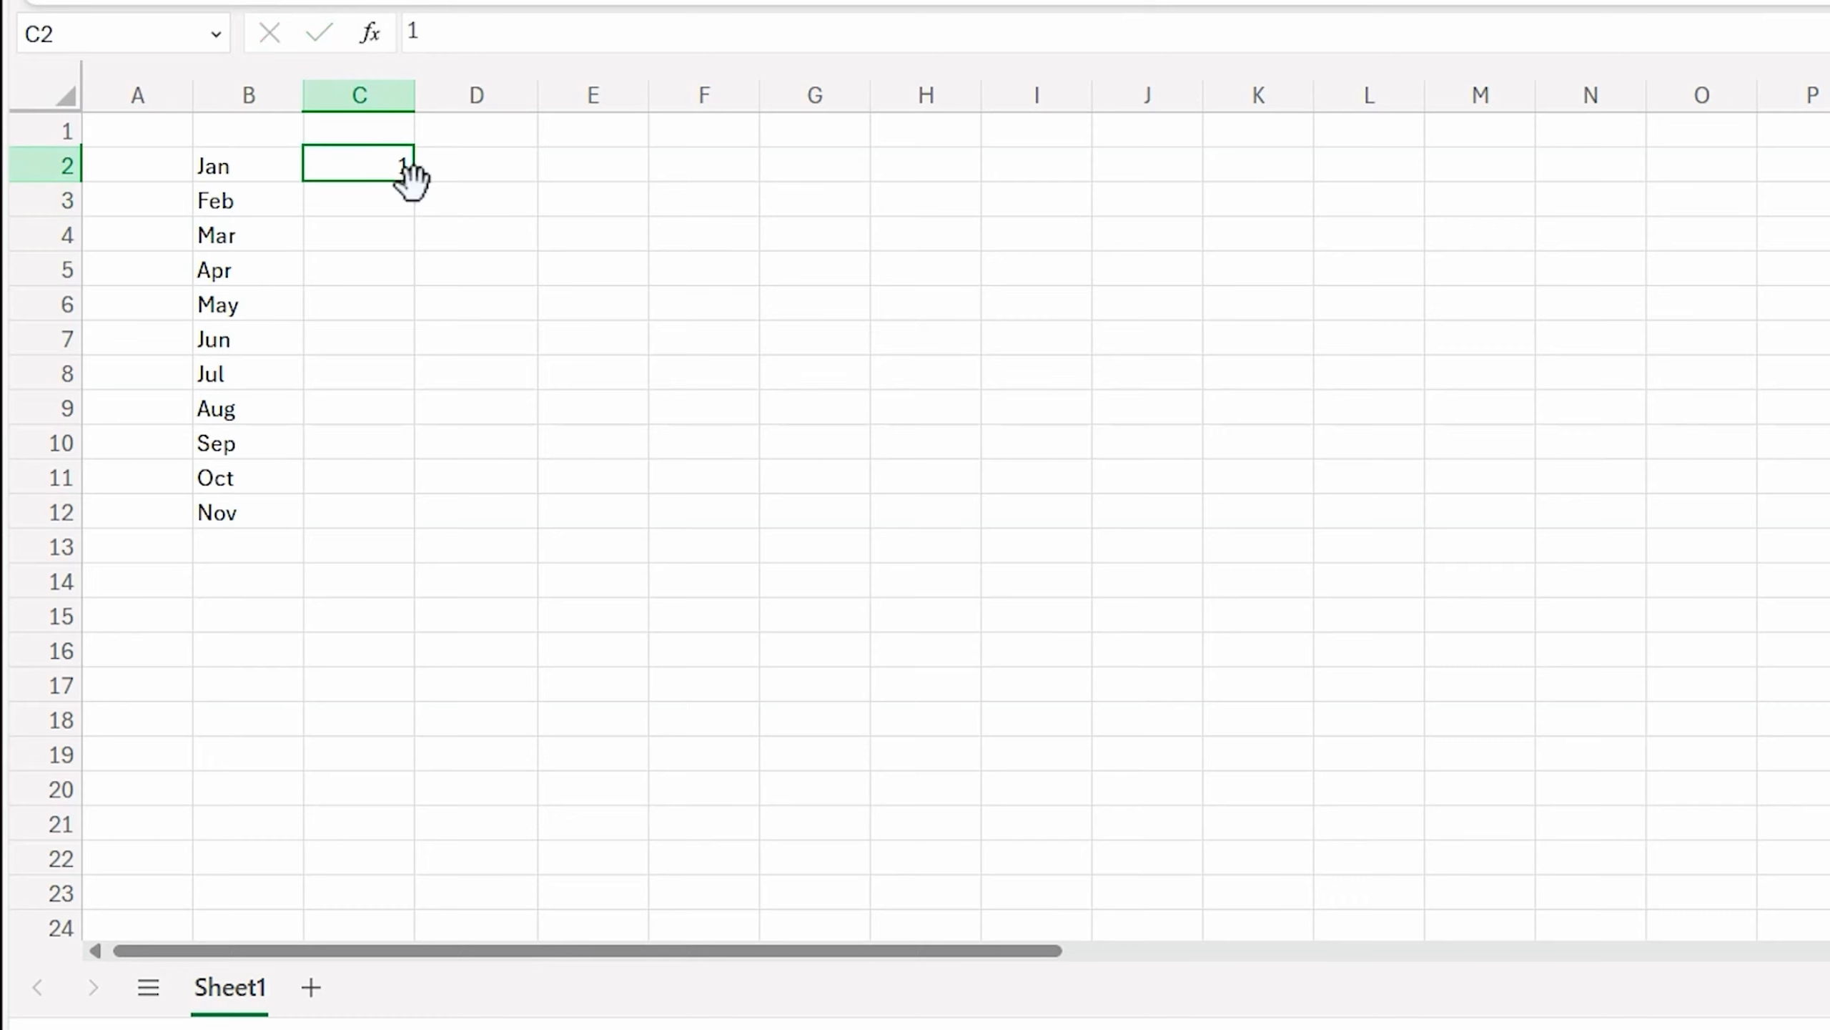
{"action": "left_click_drag", "start_coordinate": [413, 179], "coordinate": [409, 511]}
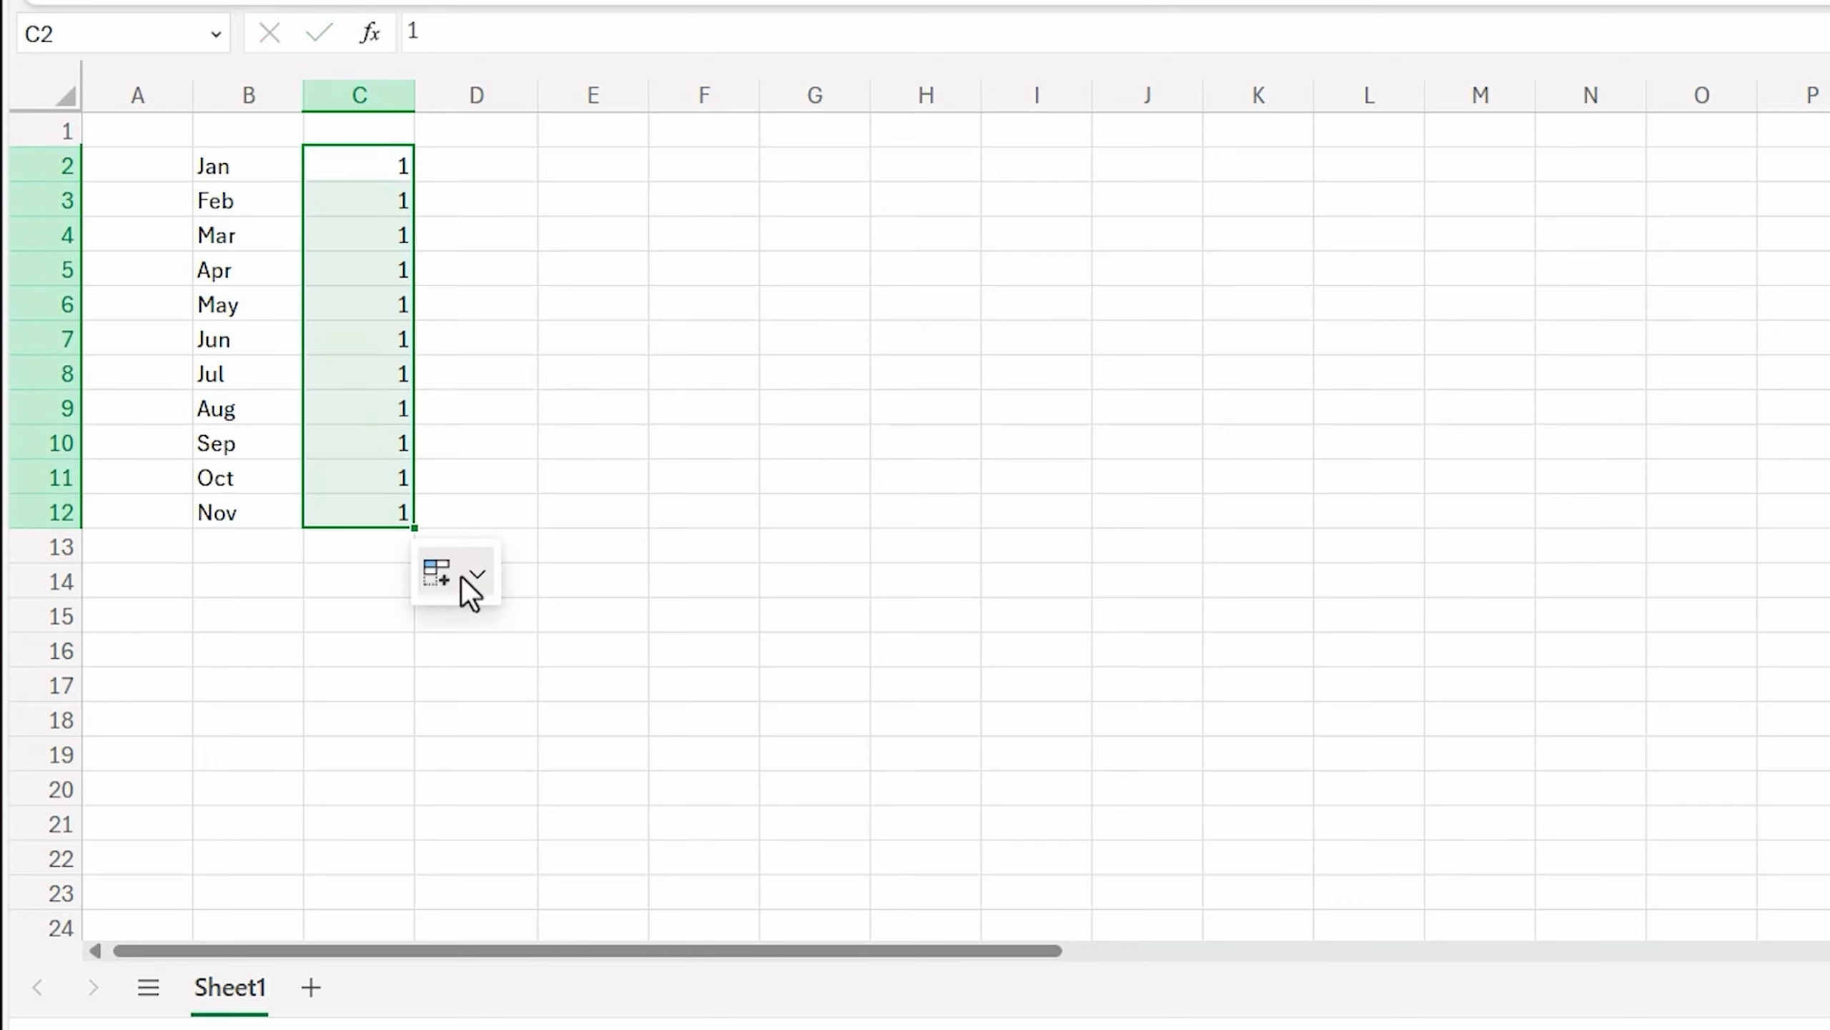
Step: Change the fill in C2:C12 to Fill Series, and switch it back to Copy Cells
{"action": "left_click", "coordinate": [472, 593]}
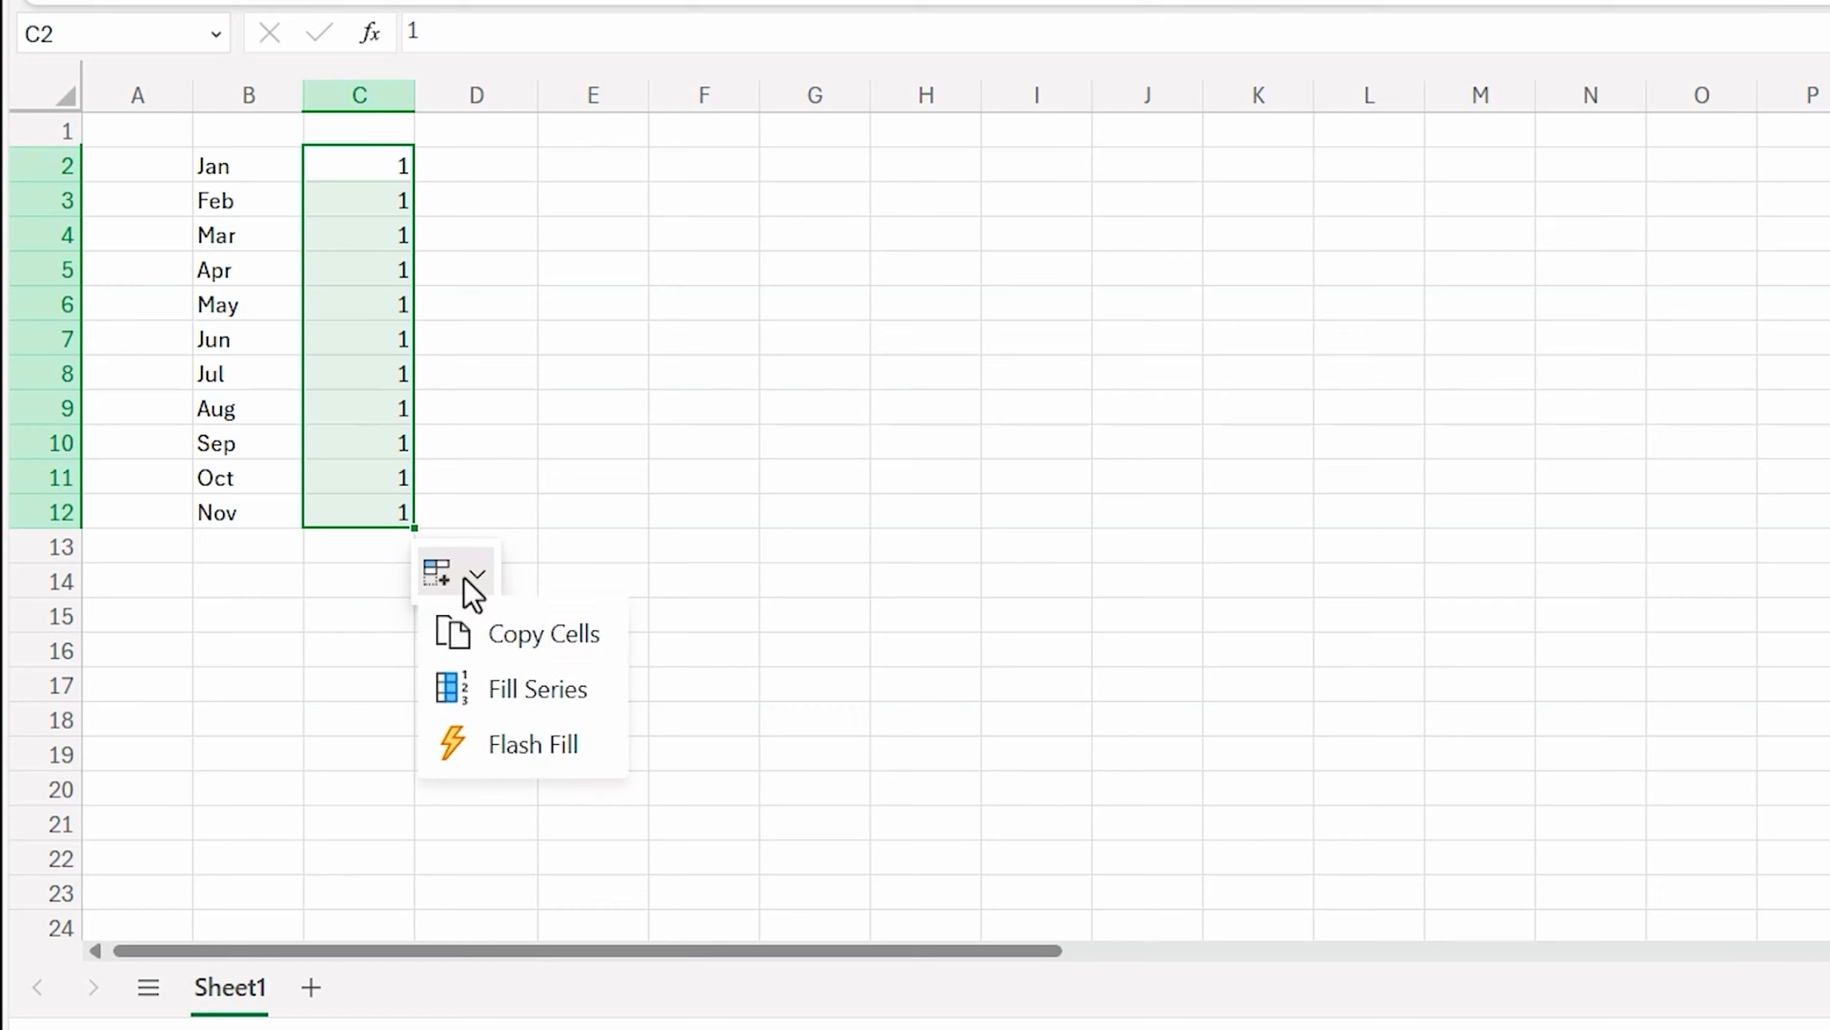
{"action": "left_click", "coordinate": [504, 692]}
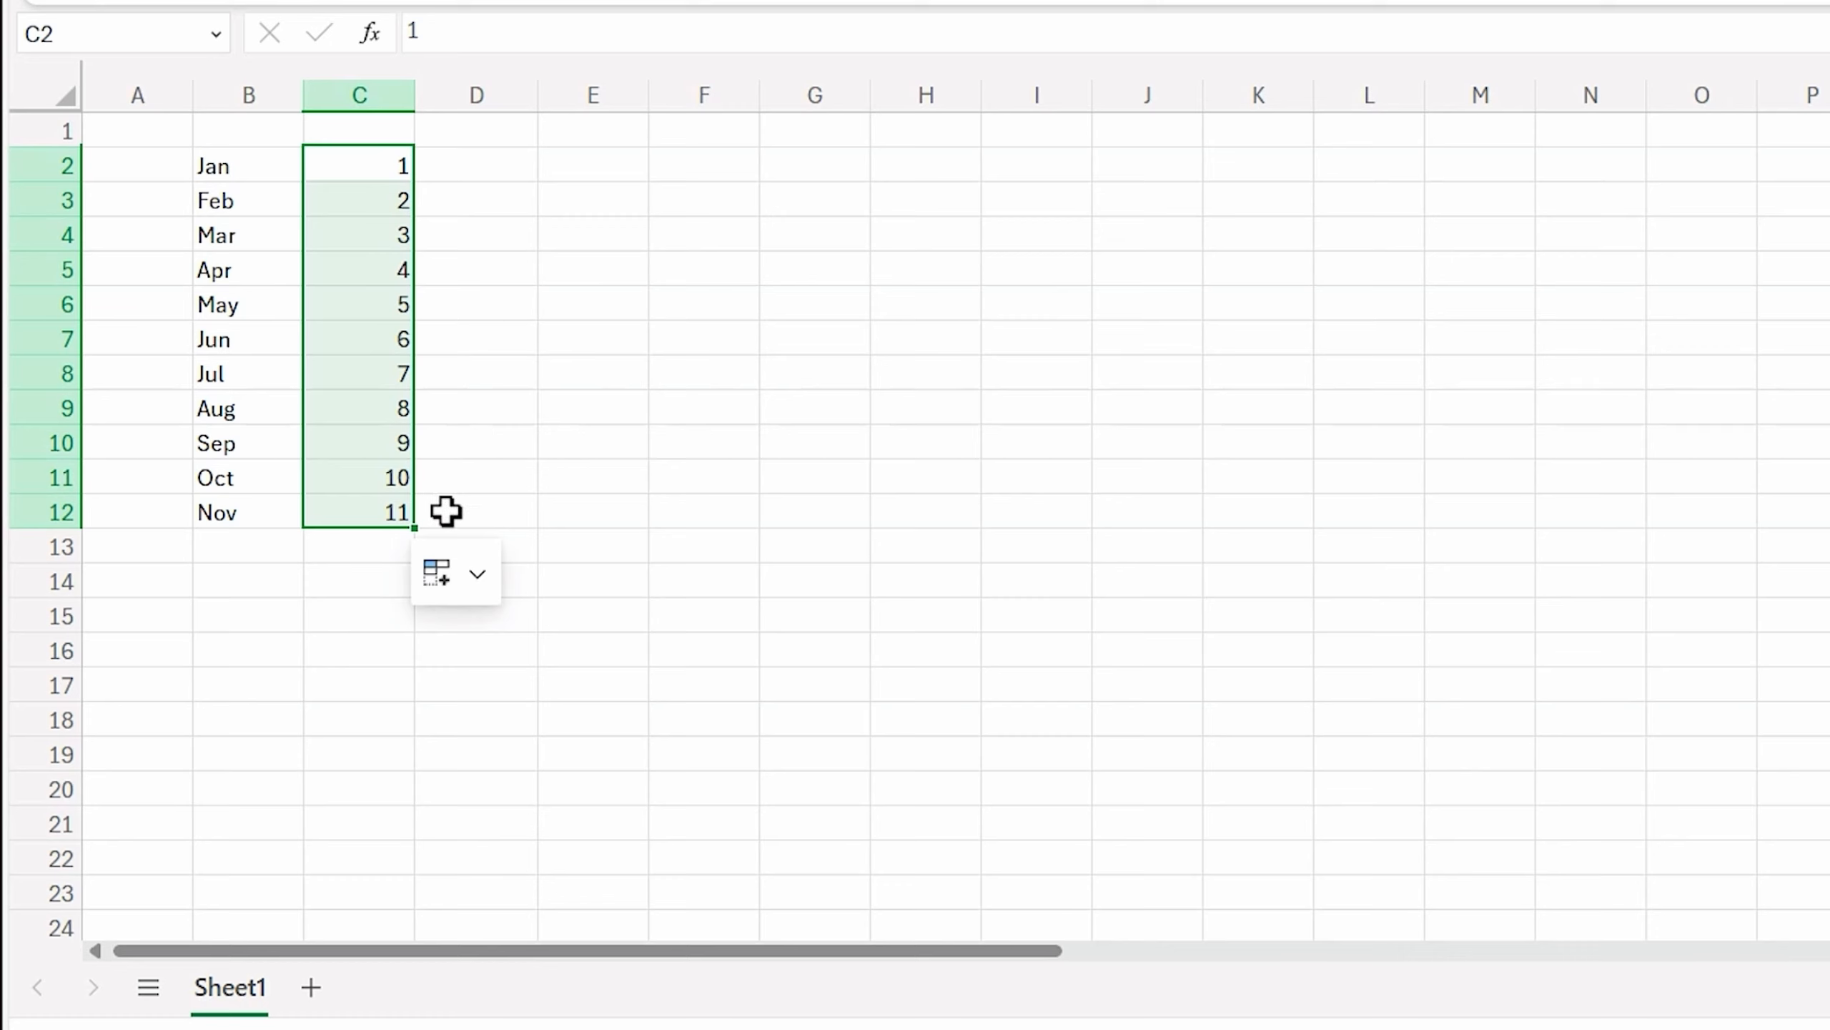
{"action": "left_click", "coordinate": [464, 589]}
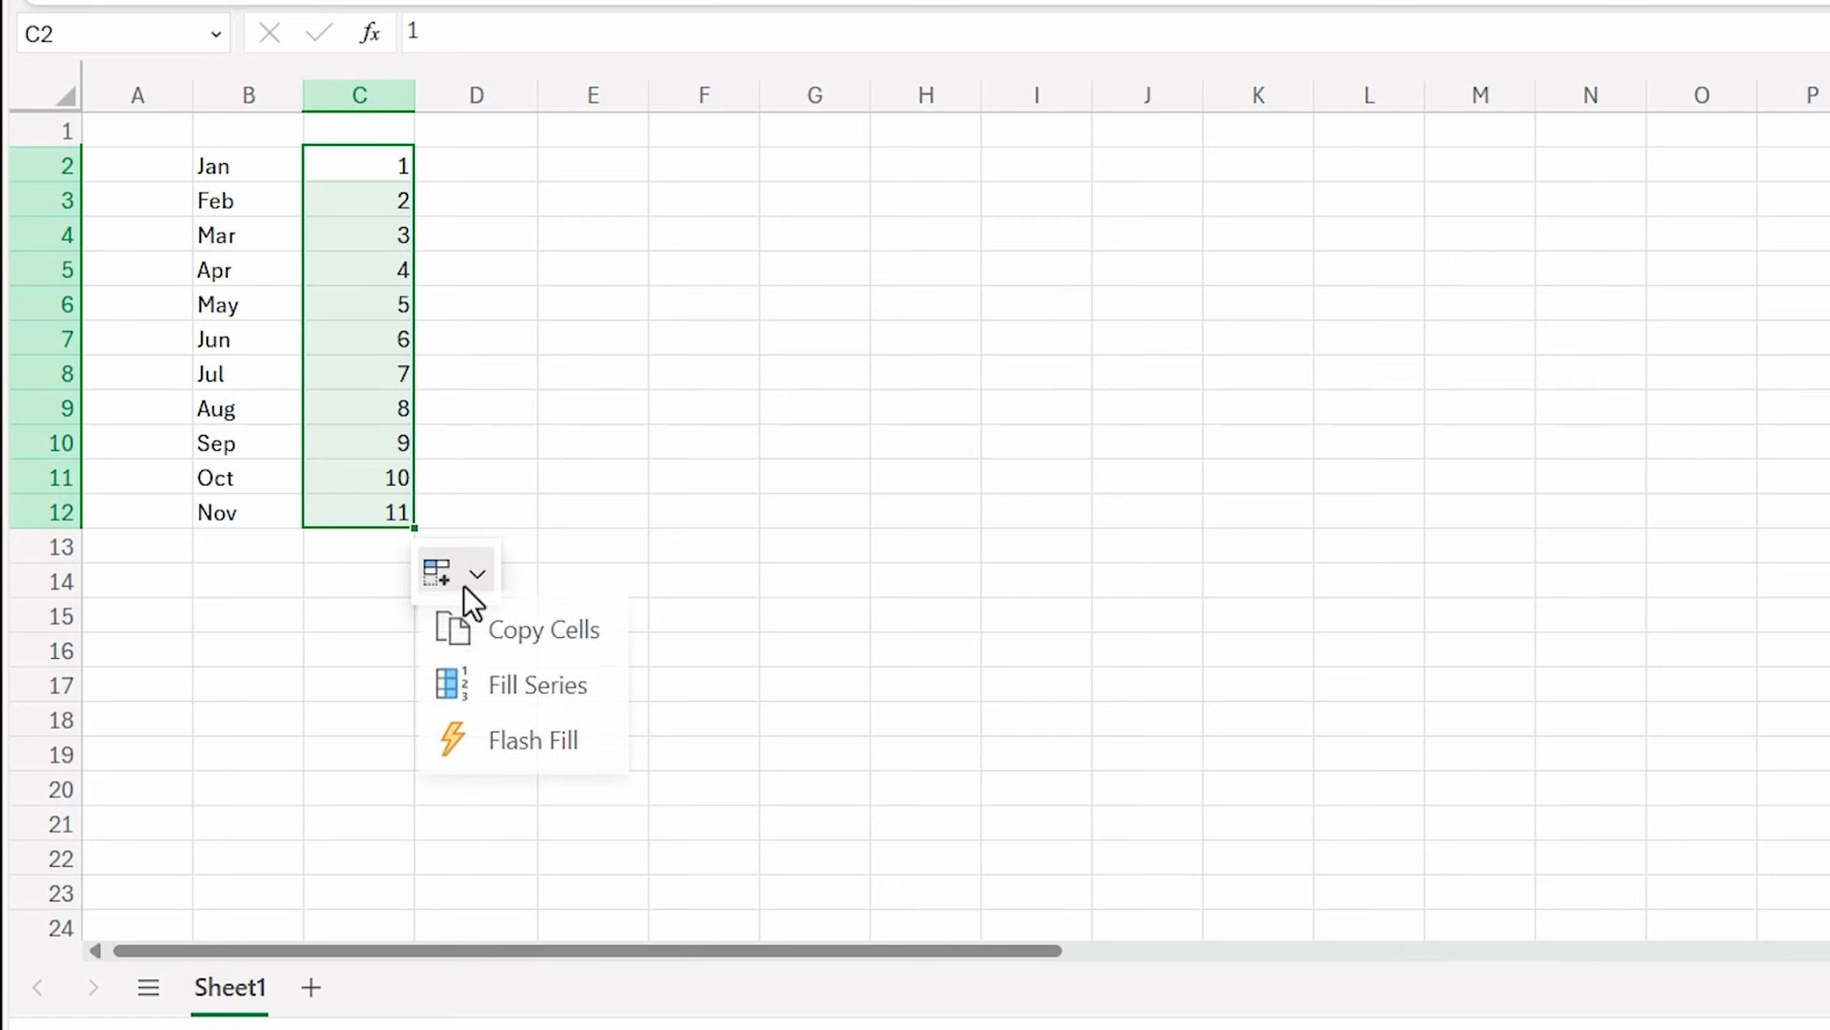
{"action": "left_click", "coordinate": [491, 641]}
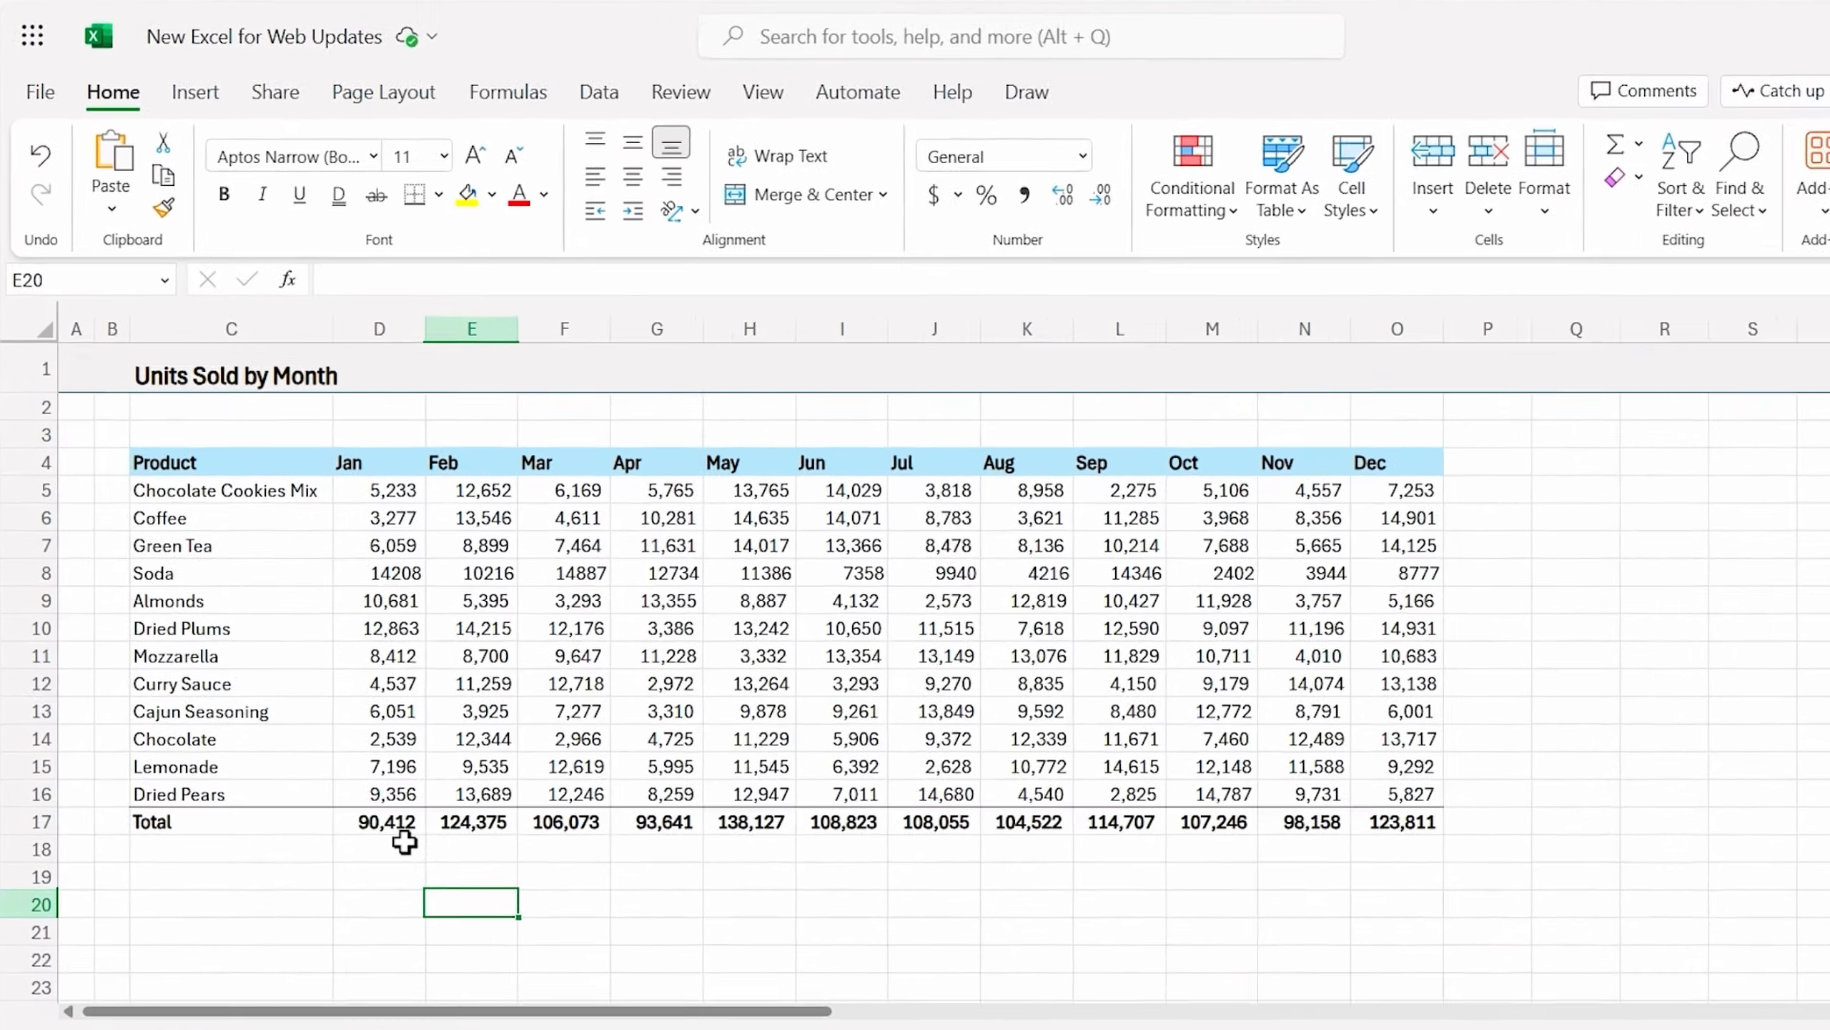
Step: Copy the Jan to Mar totals in D17:F17 and paste them as values only starting at D19
{"action": "left_click_drag", "start_coordinate": [339, 791], "coordinate": [473, 787]}
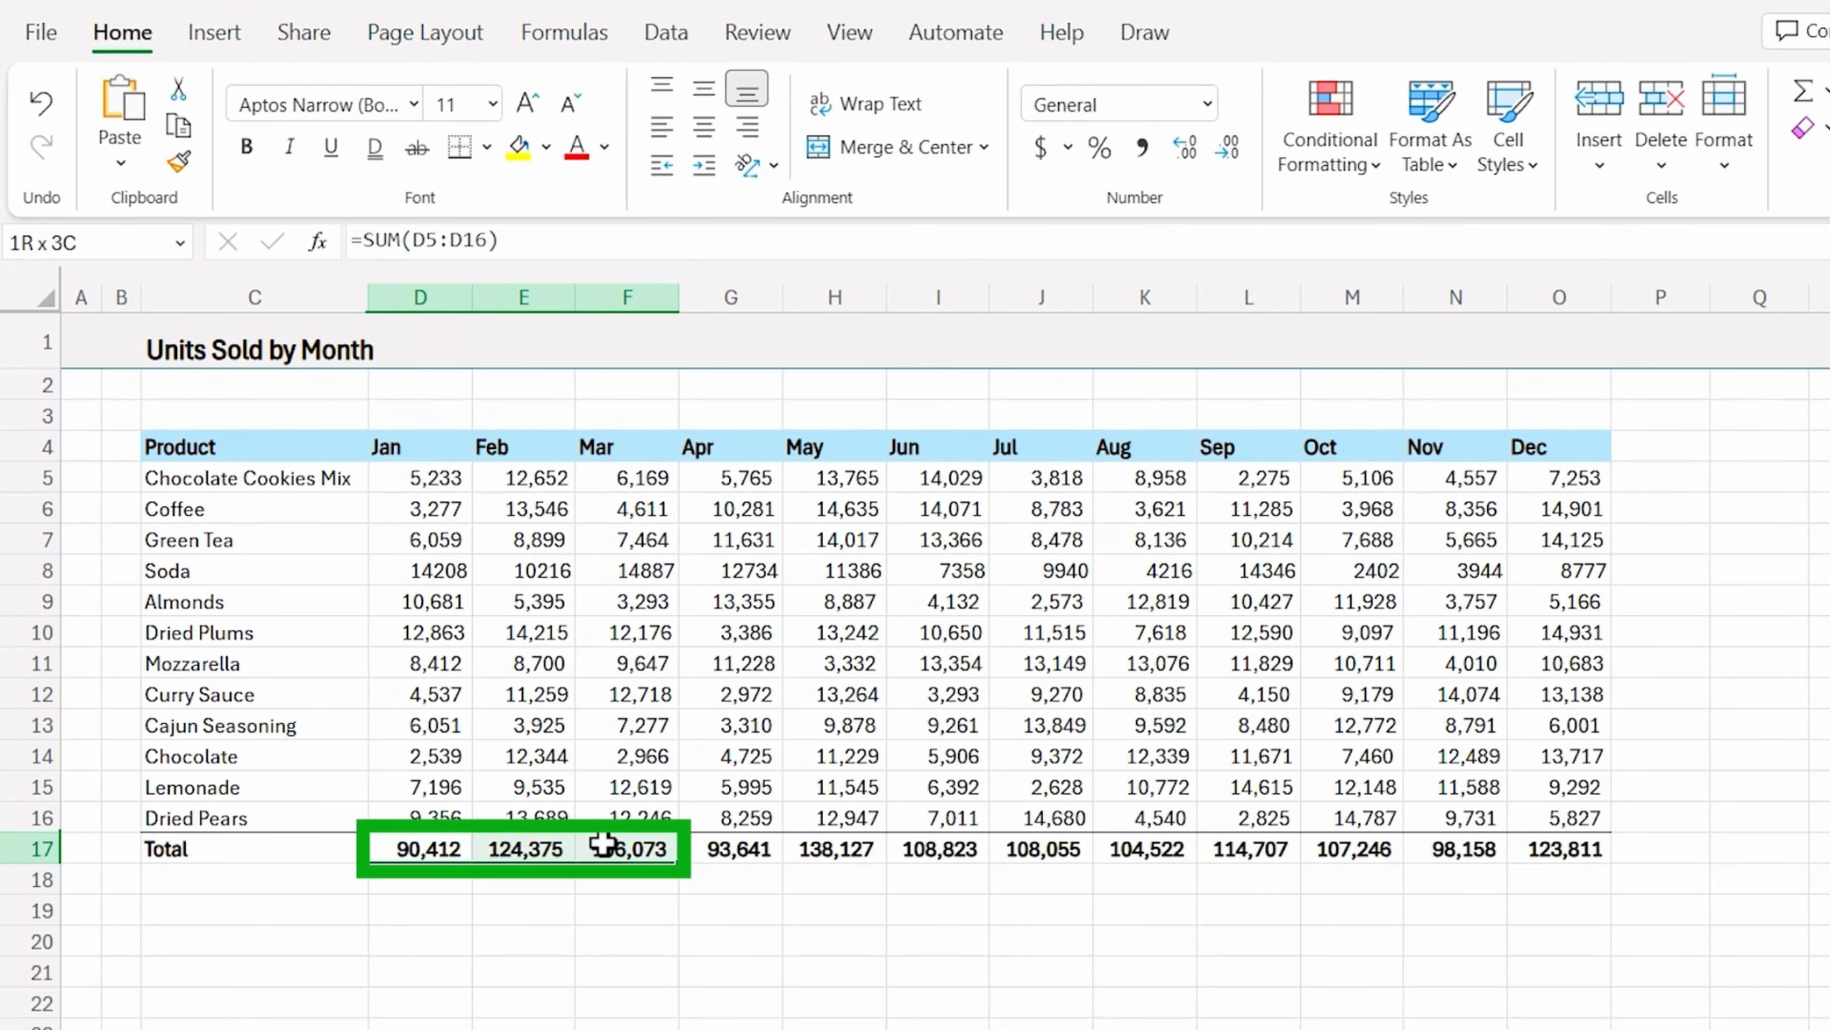
{"action": "key", "text": "ctrl+c"}
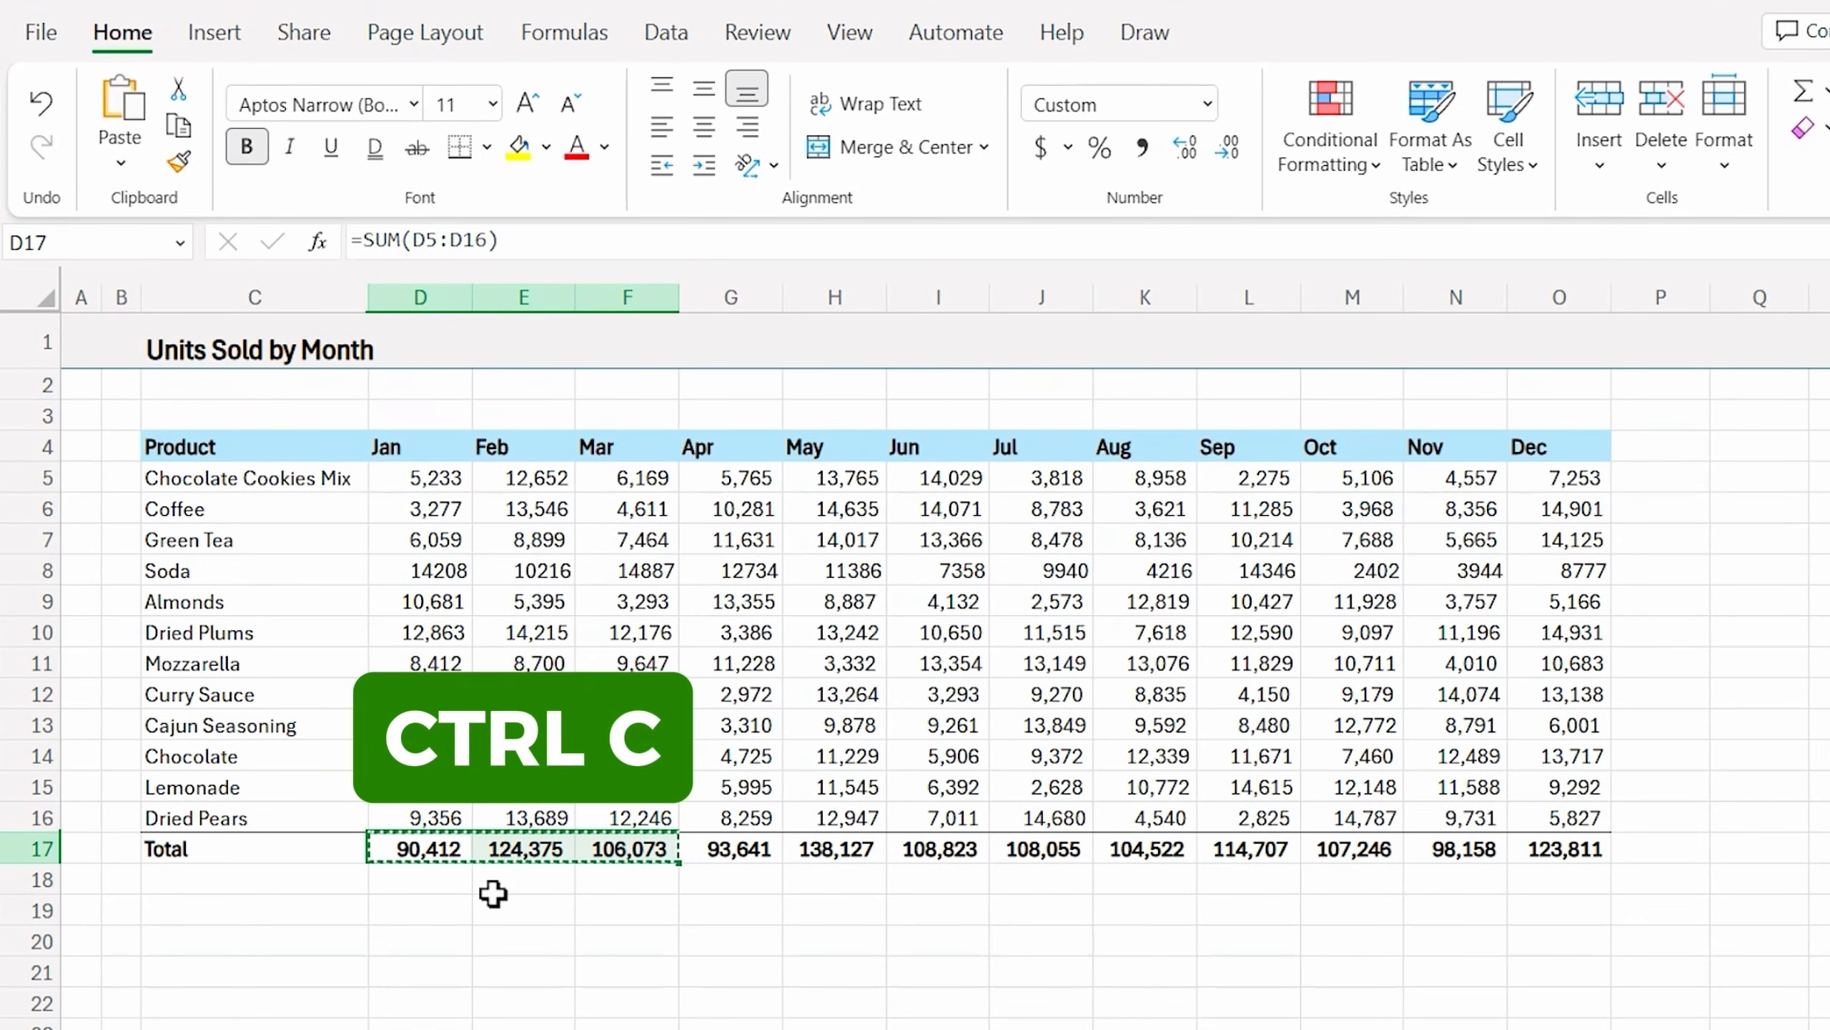
{"action": "left_click", "coordinate": [408, 914]}
{"action": "right_click", "coordinate": [408, 914]}
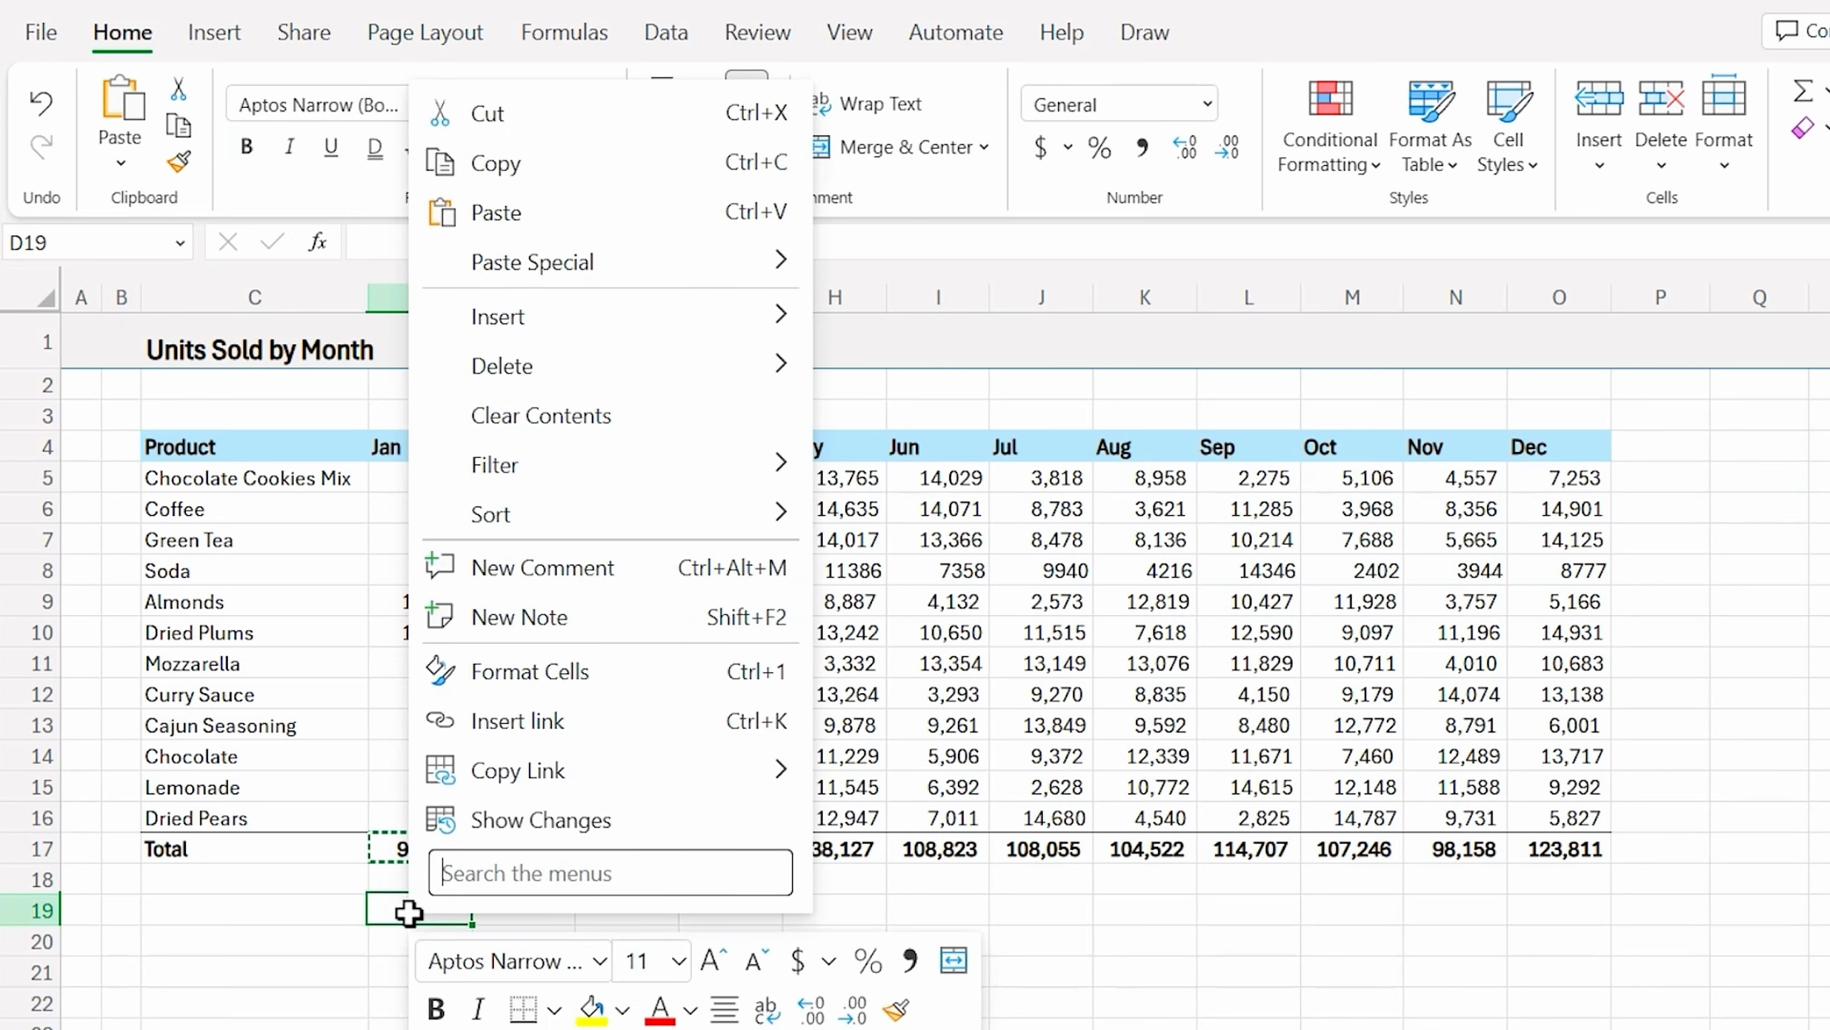
{"action": "mouse_move", "coordinate": [698, 262]}
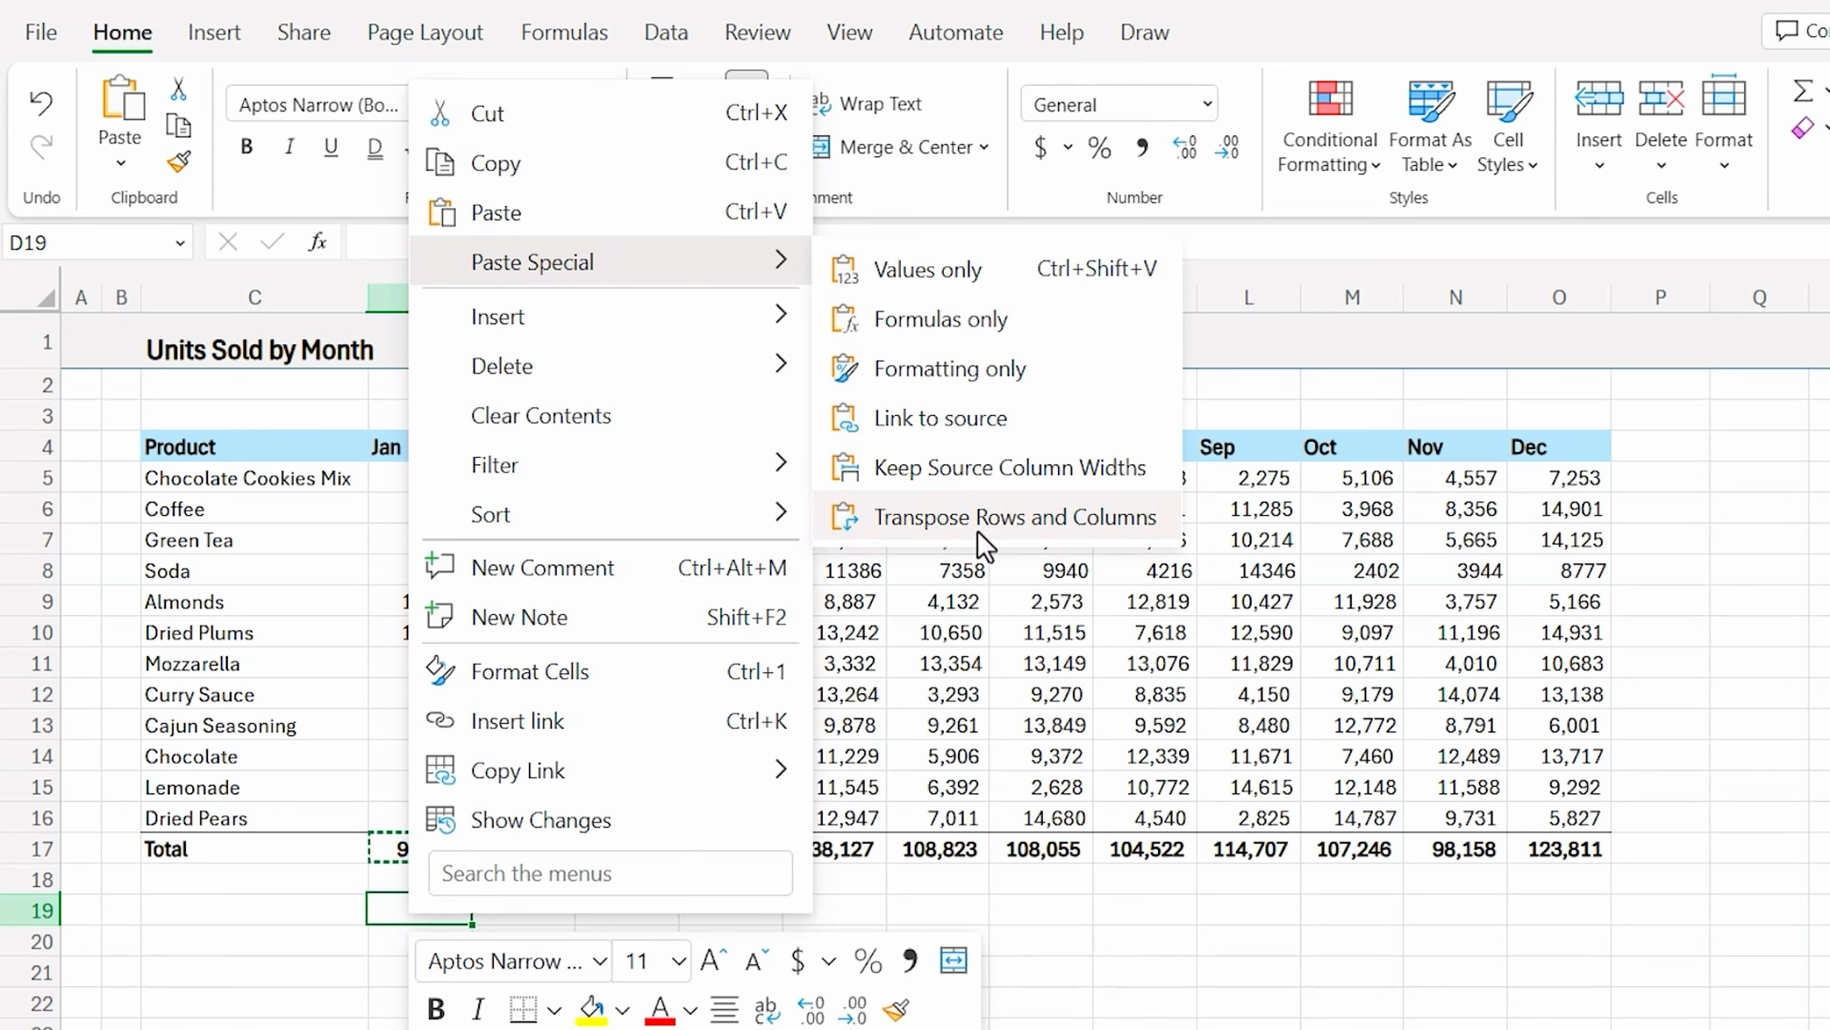
{"action": "left_click", "coordinate": [935, 274]}
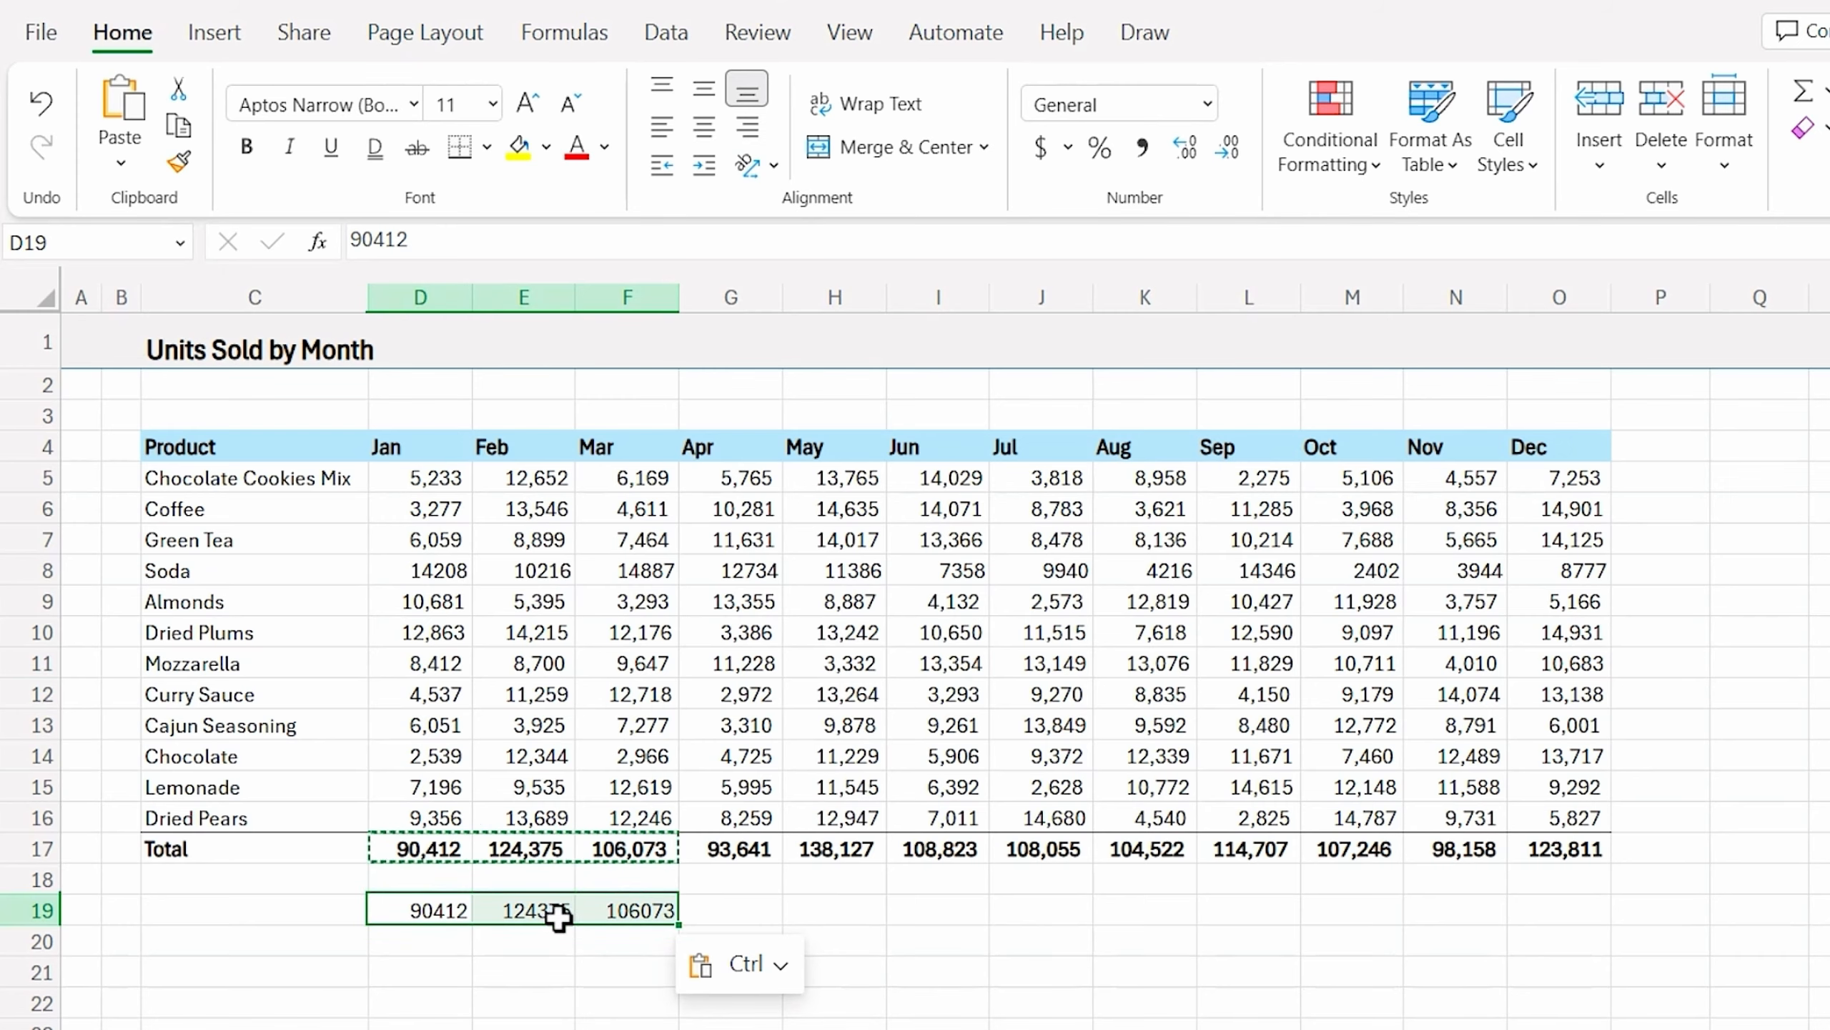
Step: Check the Paste Special options offered for the pasted totals in row 19
{"action": "left_click", "coordinate": [780, 953]}
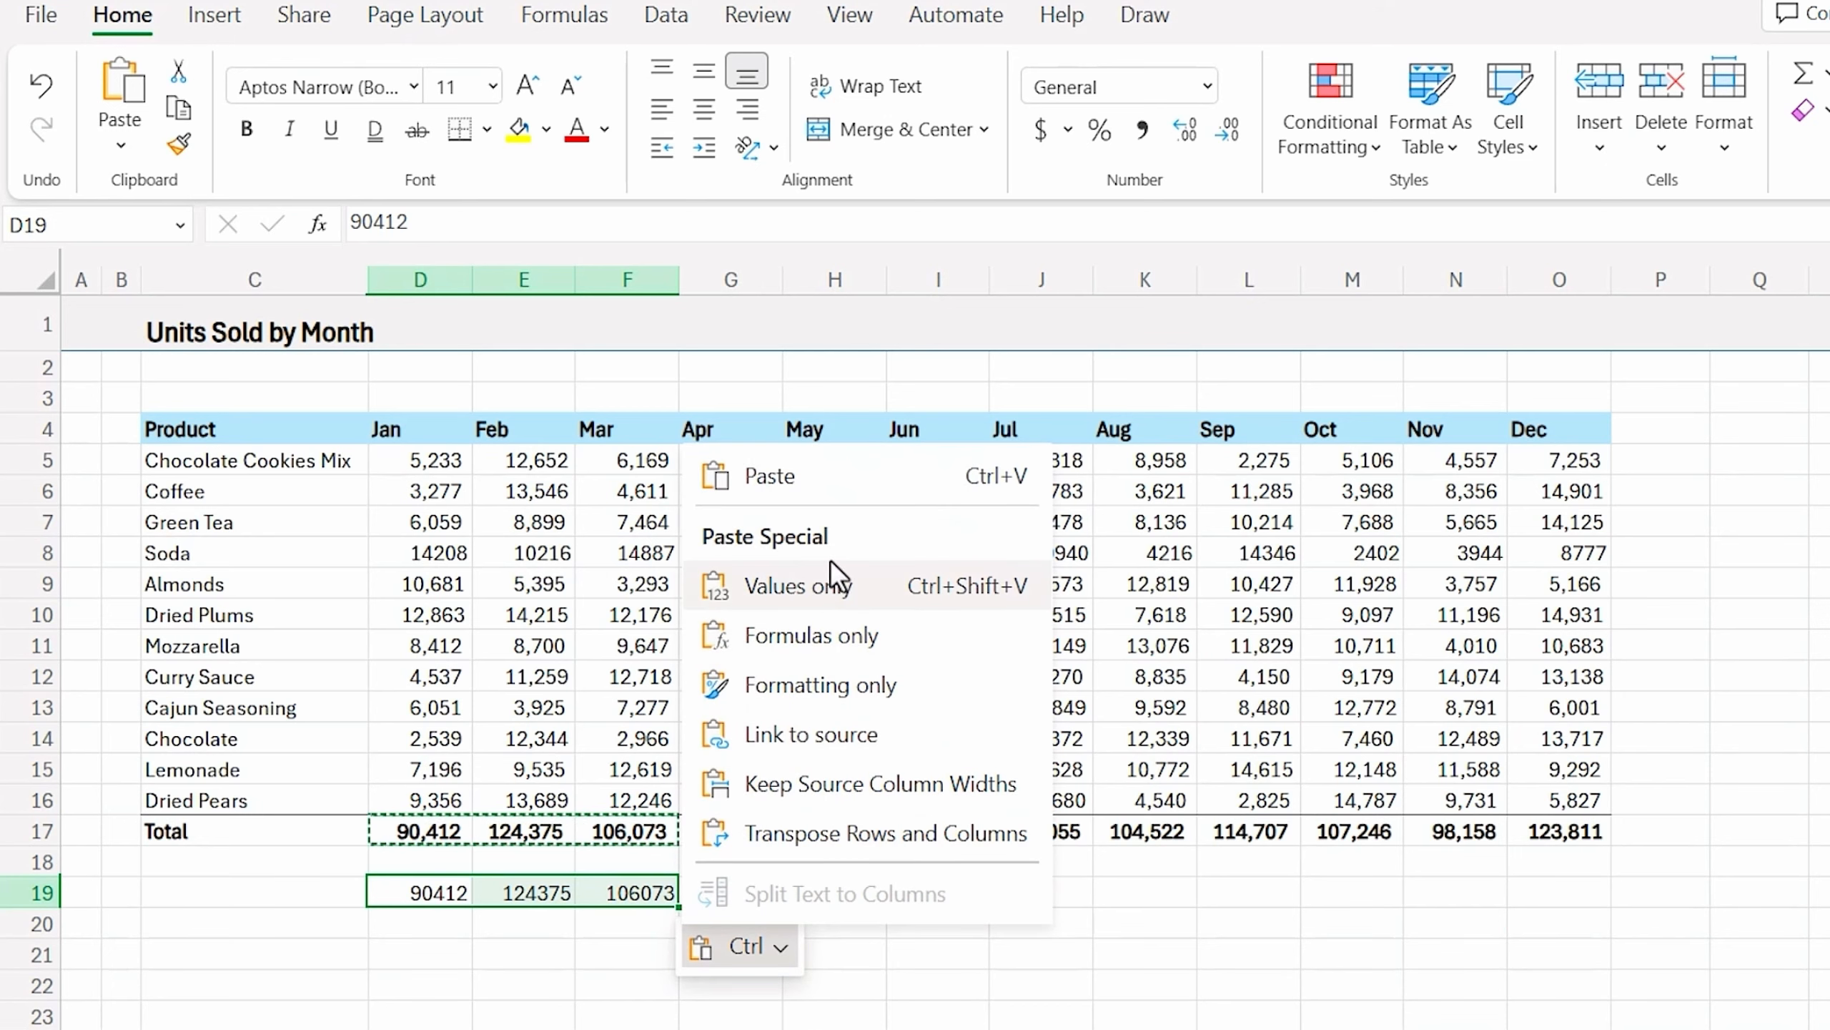
{"action": "left_click", "coordinate": [421, 903]}
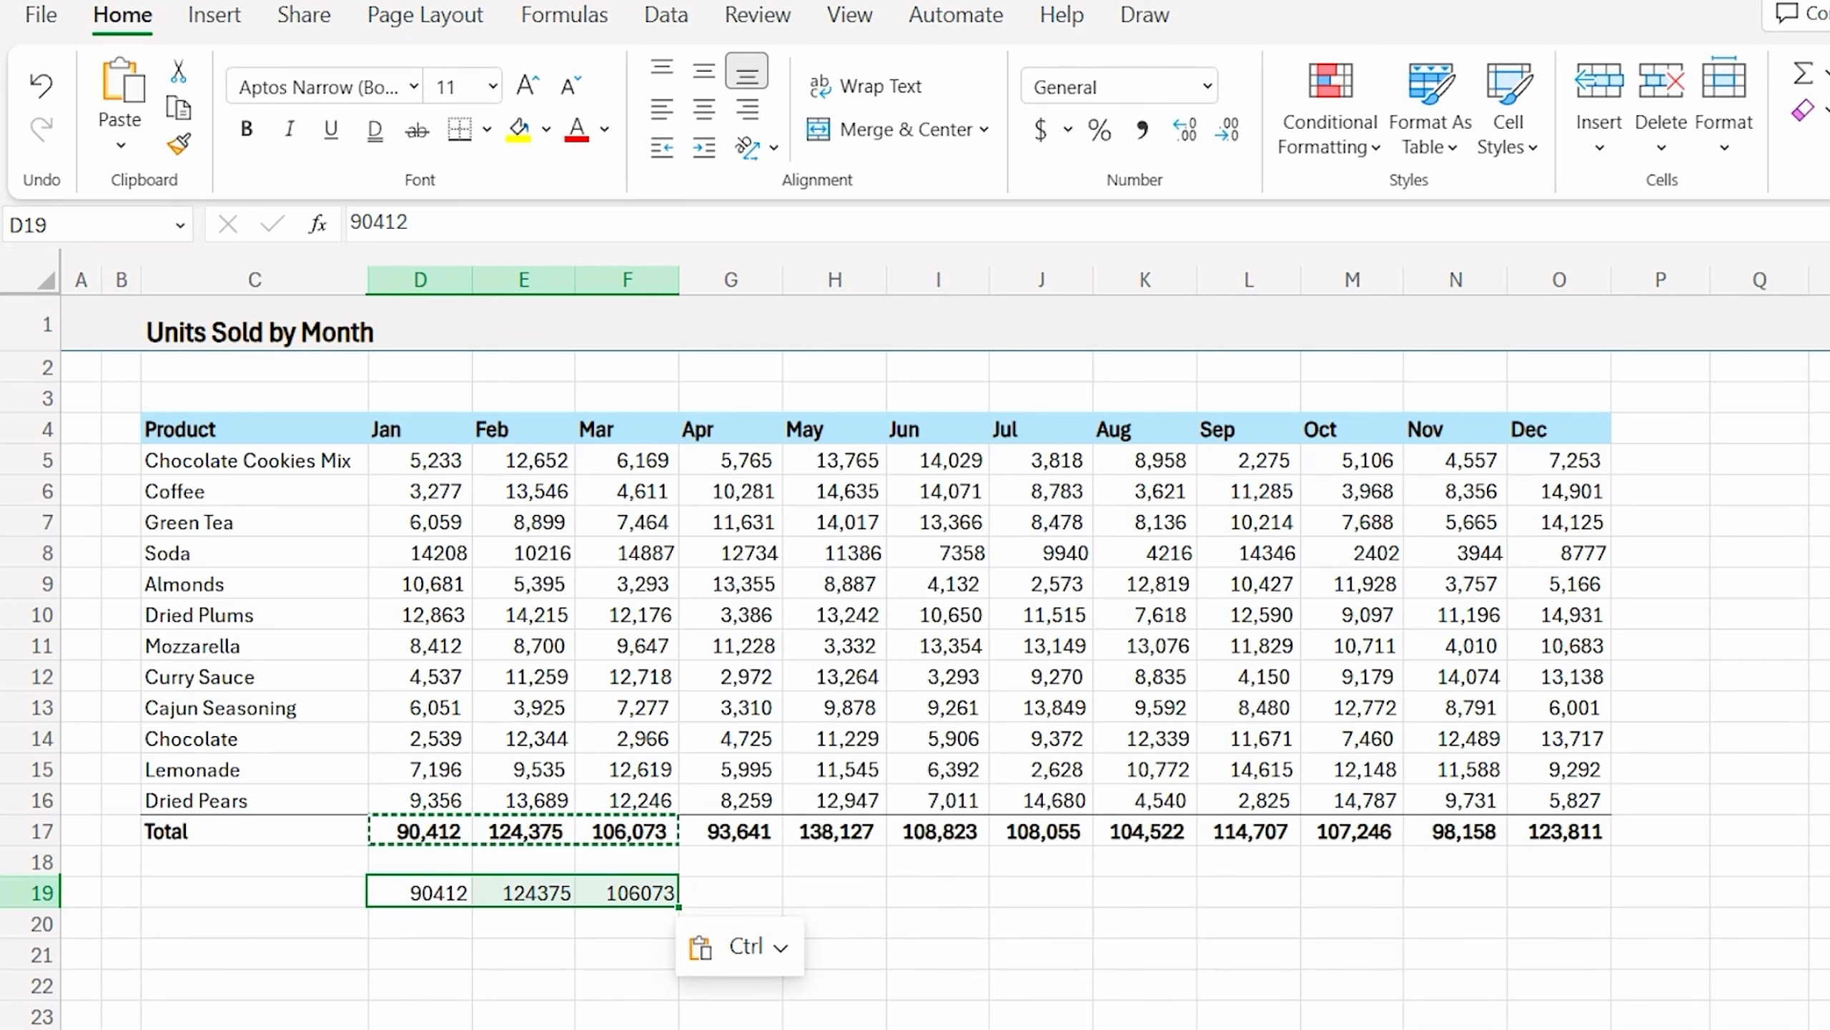
{"action": "left_click", "coordinate": [118, 147]}
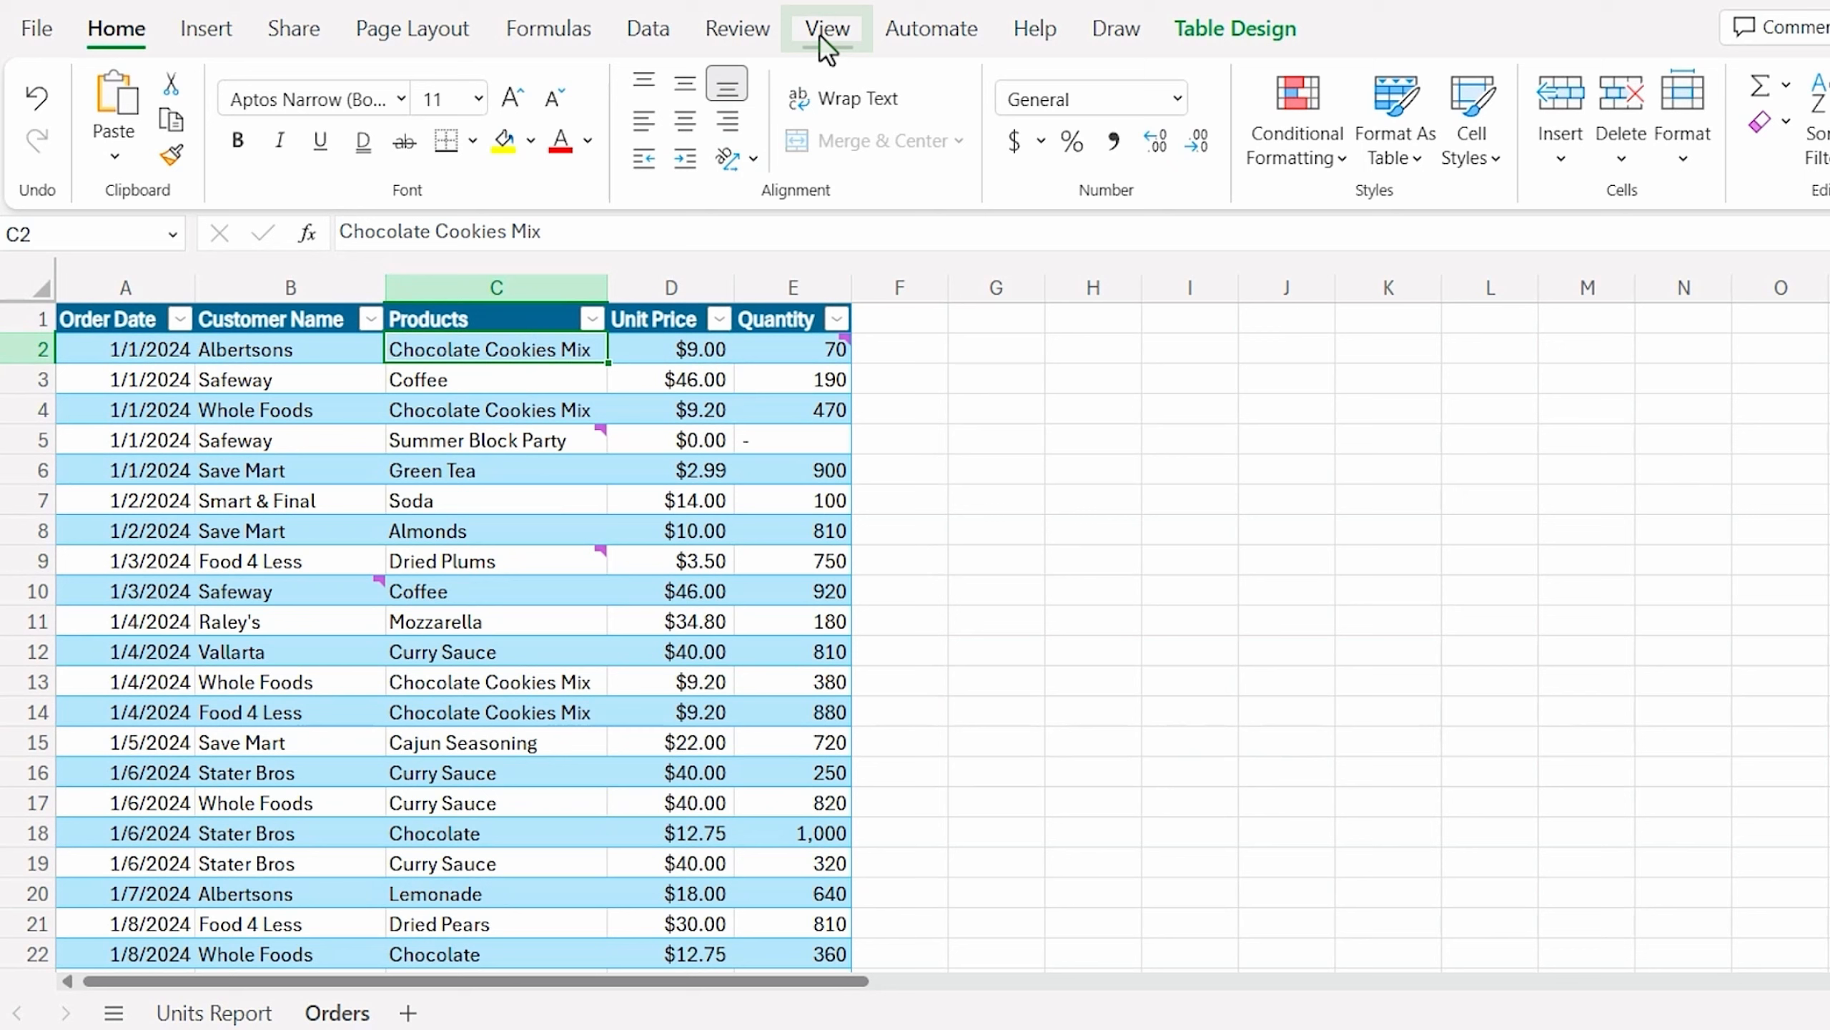
Step: Switch the Orders sheet from the Default sheet view to the Cookies view
{"action": "left_click", "coordinate": [826, 28]}
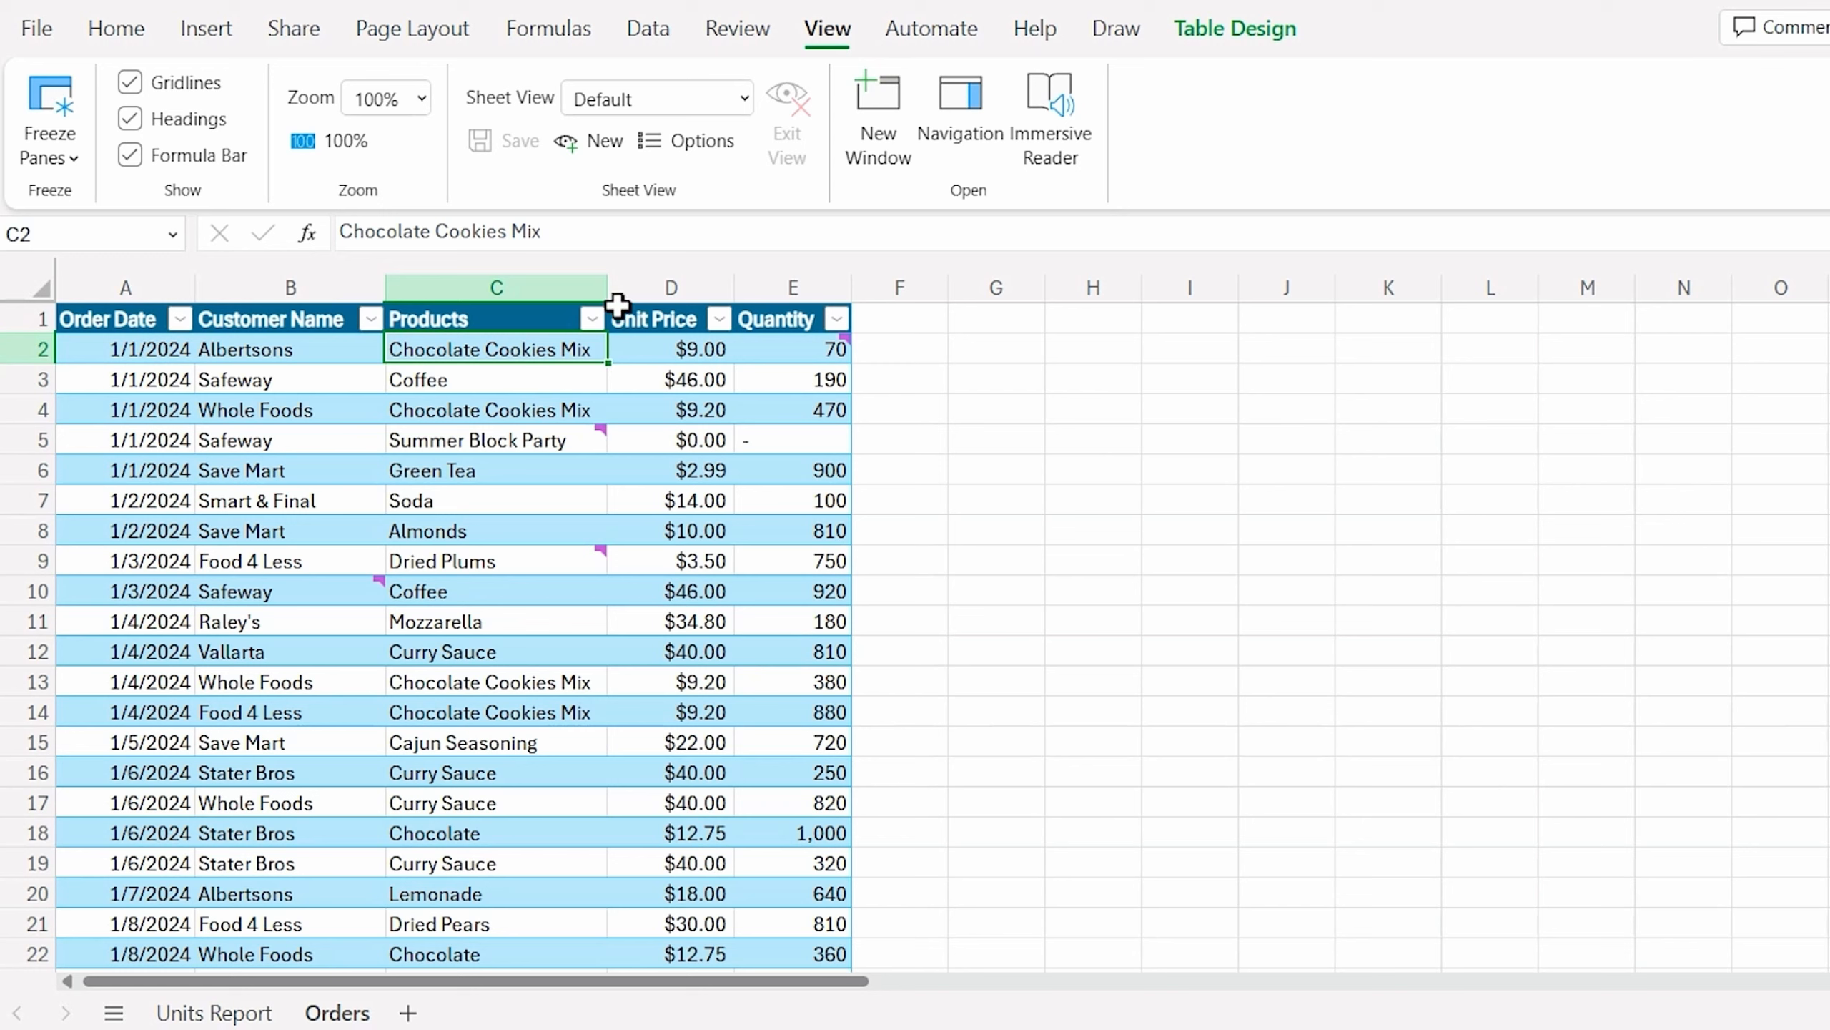
{"action": "left_click", "coordinate": [746, 108]}
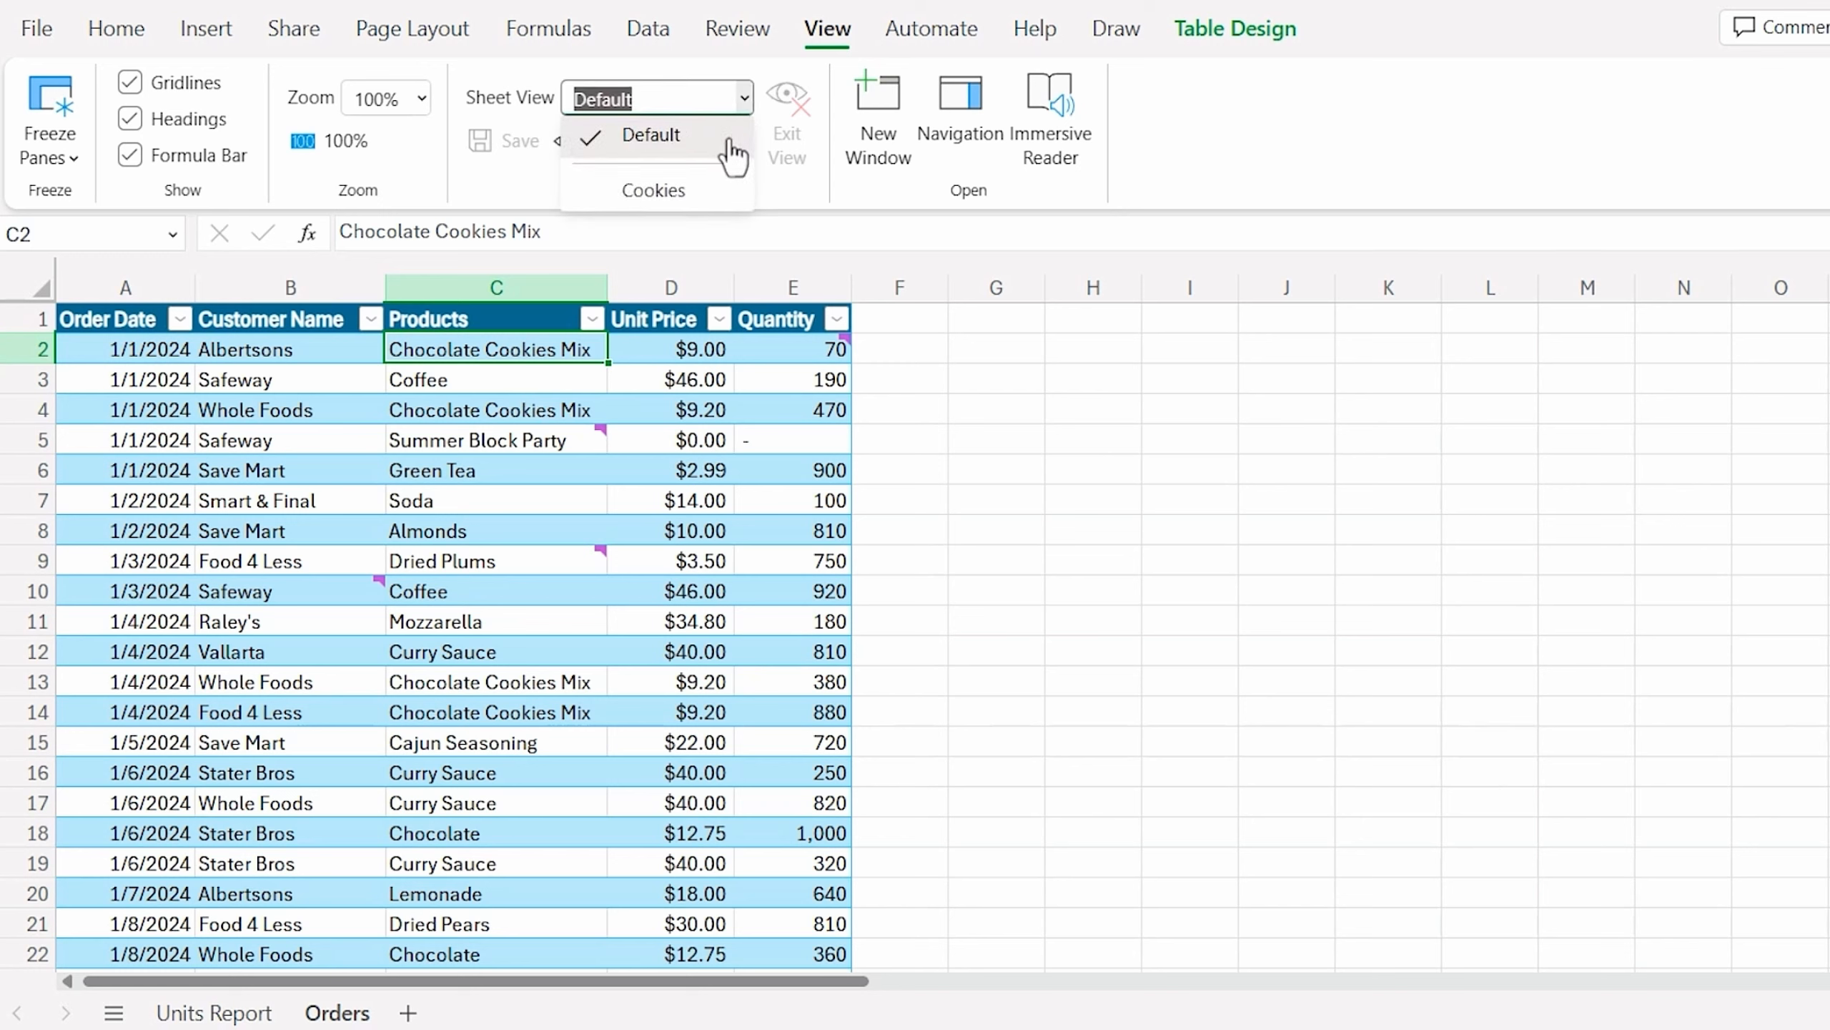
{"action": "left_click", "coordinate": [680, 205]}
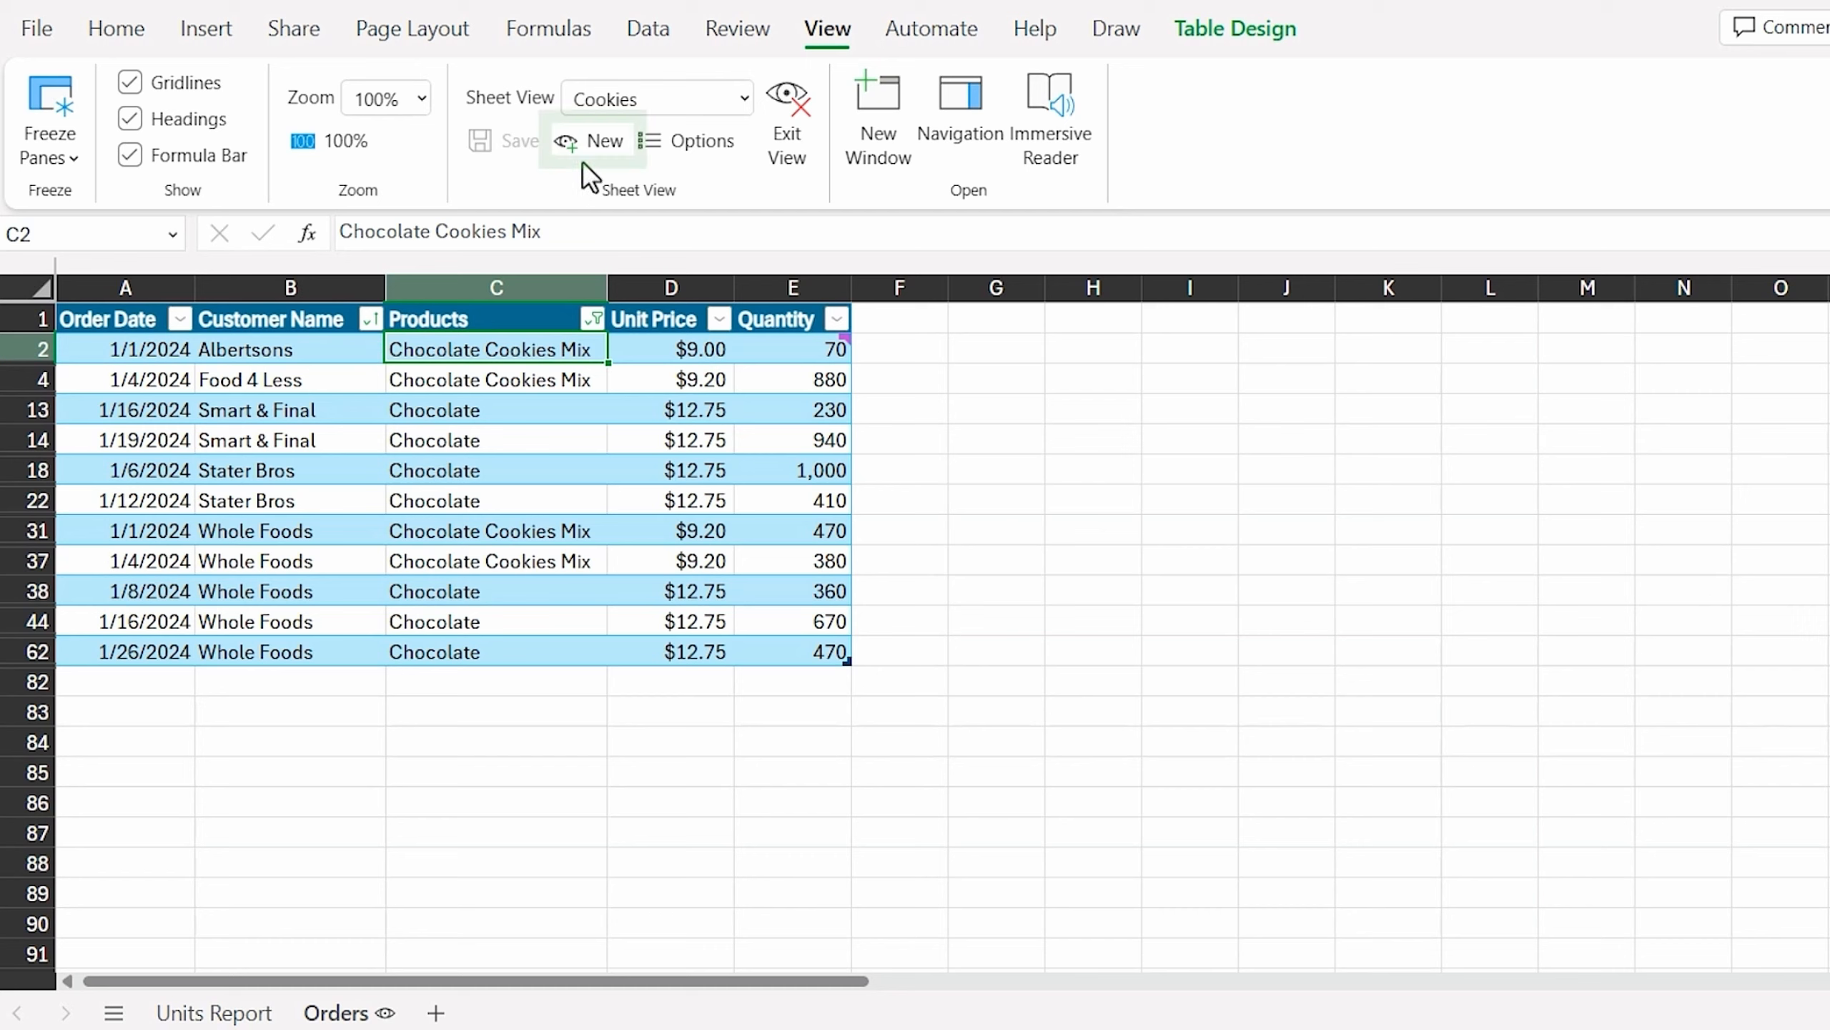
Step: Copy a link to the Cookies sheet view, and open the saved Cookies bookmark in a new browser tab
{"action": "right_click", "coordinate": [489, 348]}
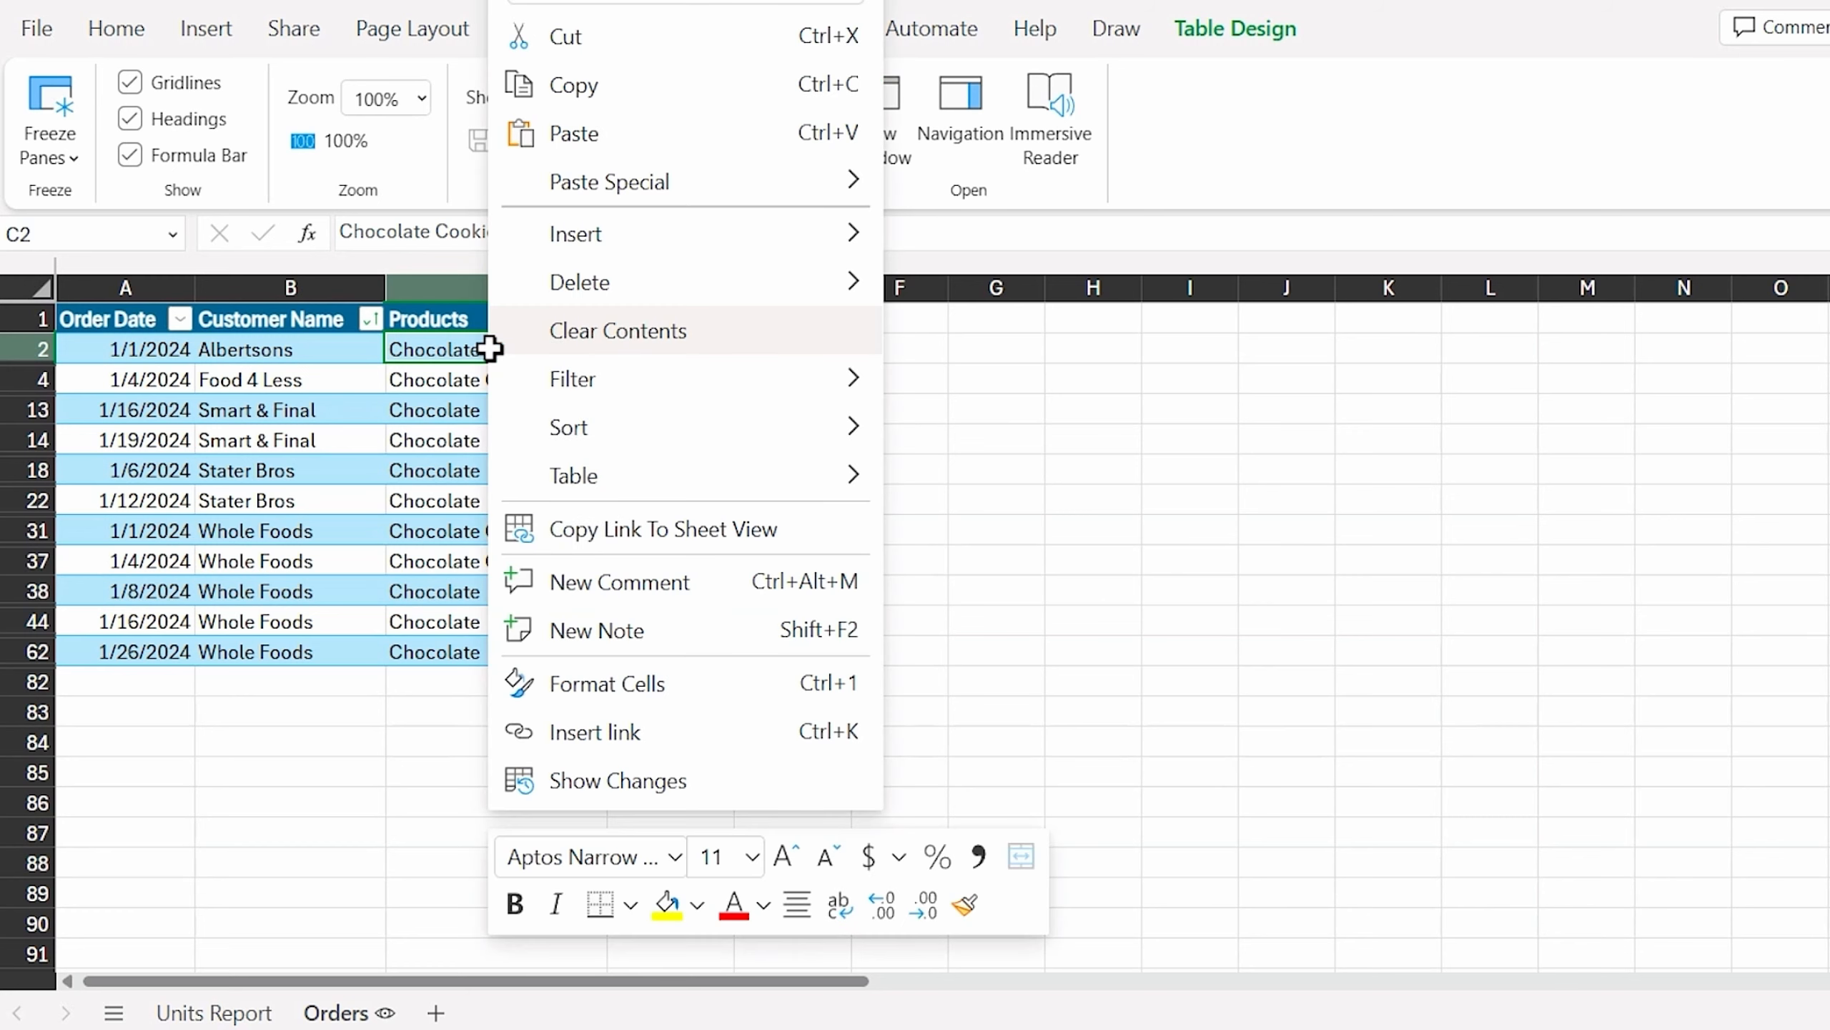
{"action": "left_click", "coordinate": [567, 528]}
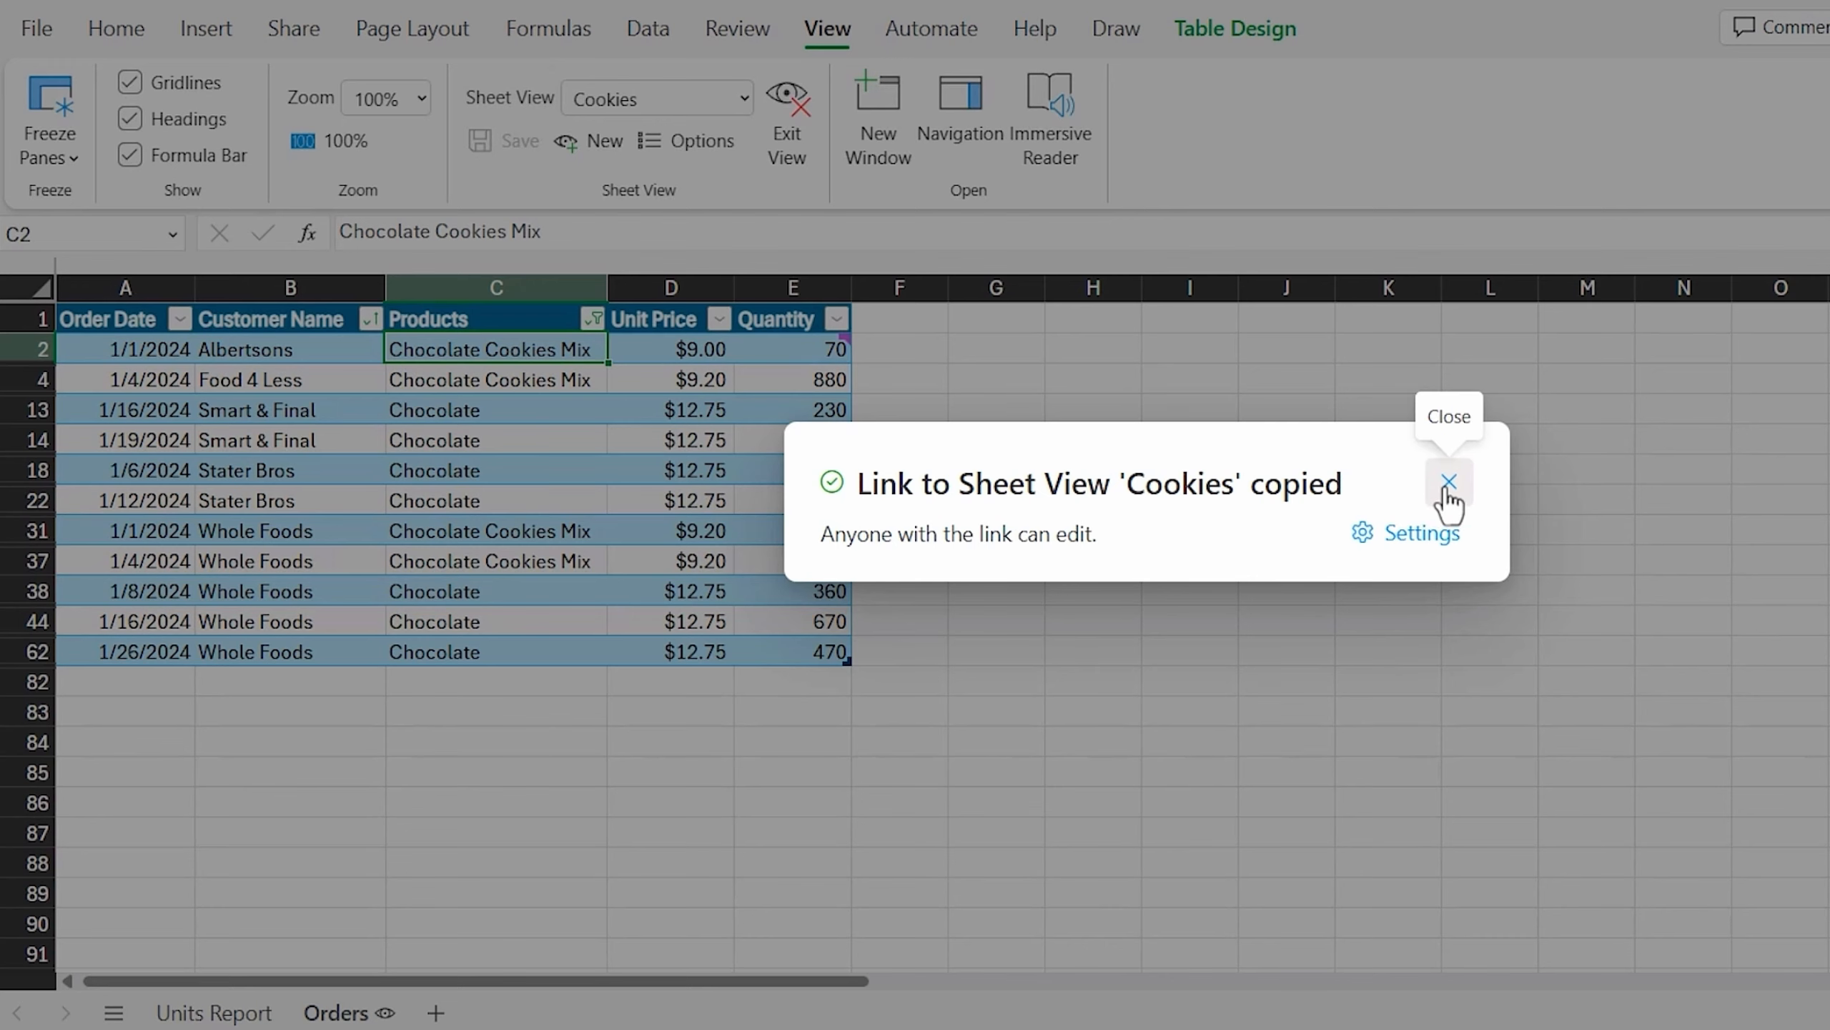
{"action": "left_click", "coordinate": [1447, 484]}
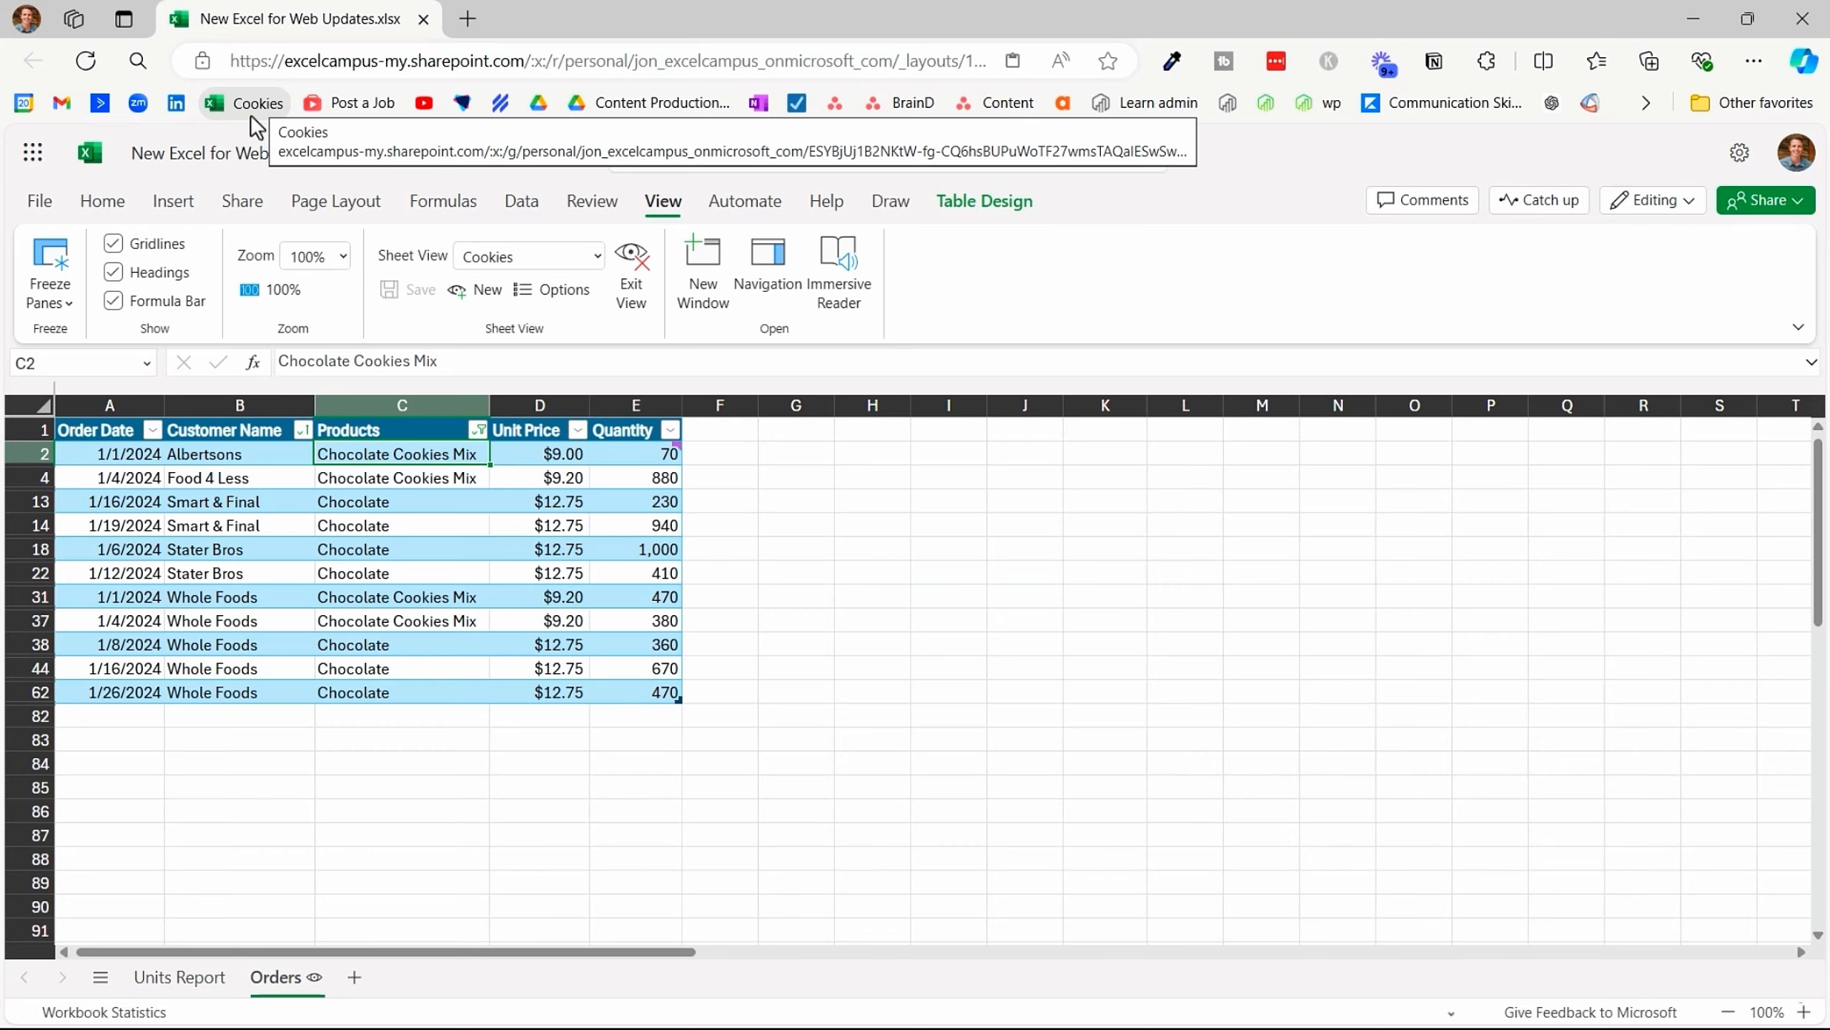
{"action": "middle_click", "coordinate": [253, 105]}
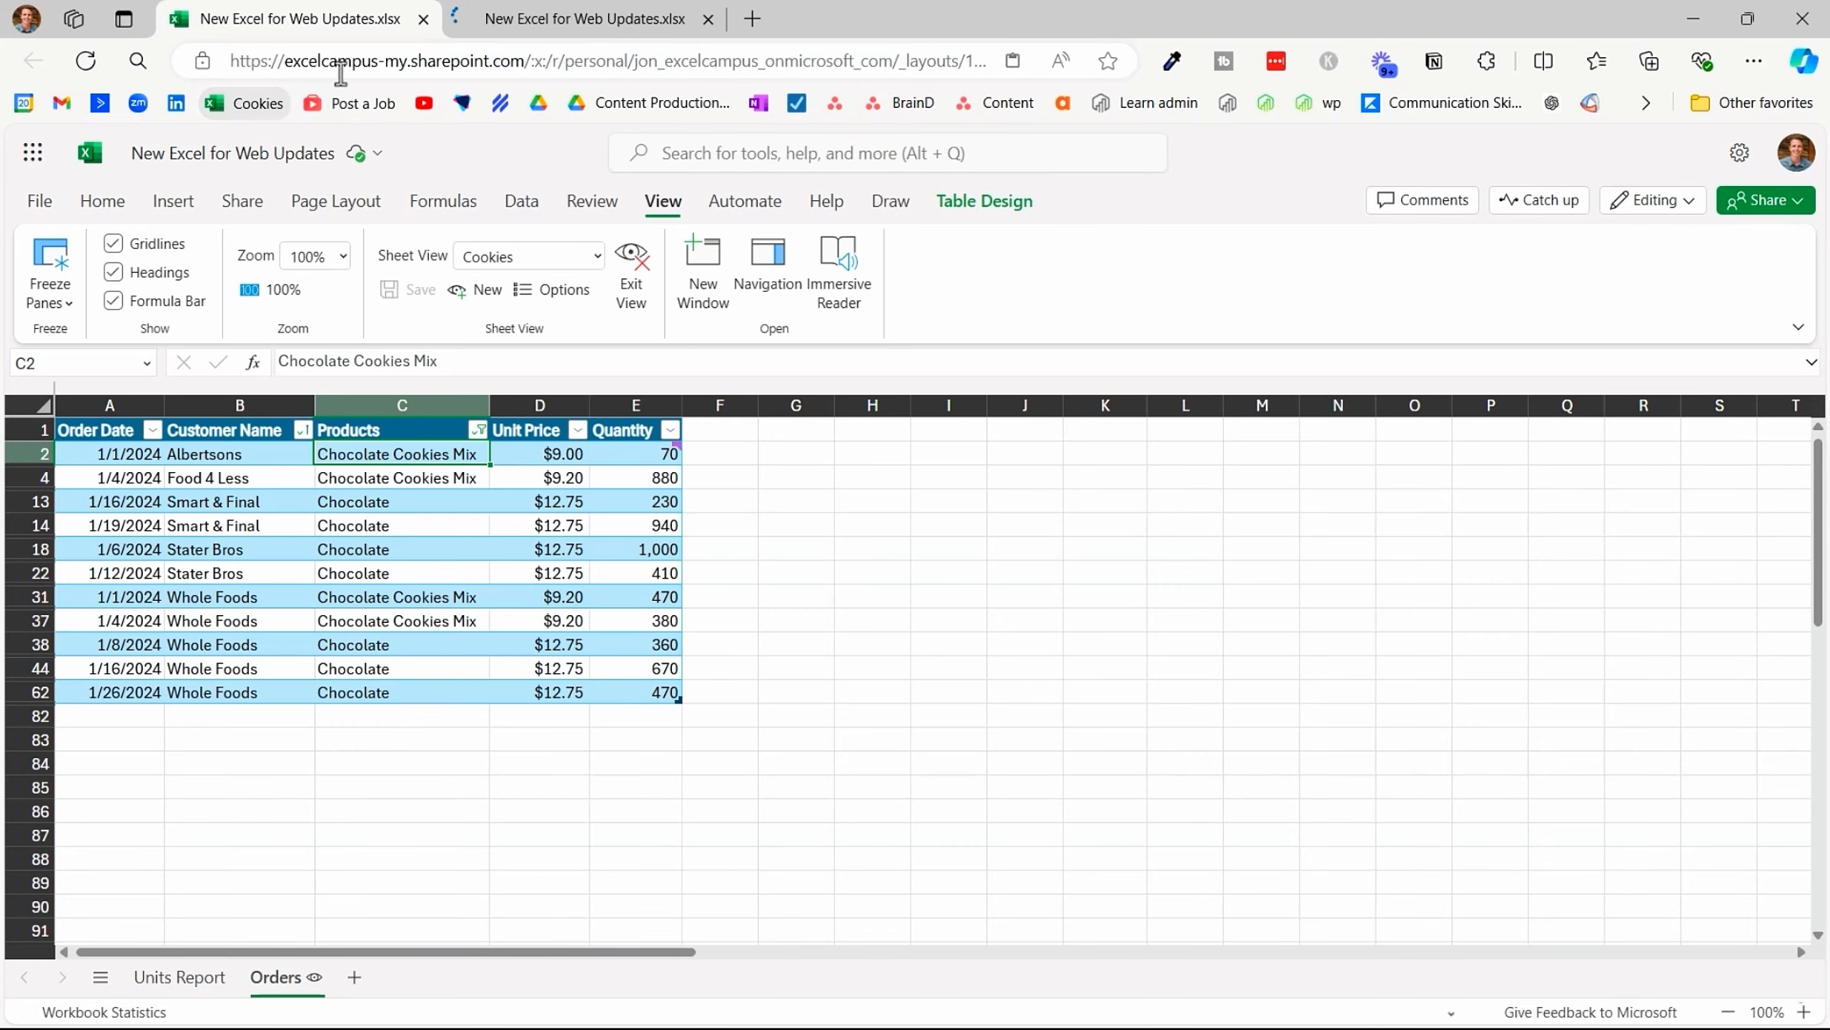
{"action": "left_click", "coordinate": [523, 20]}
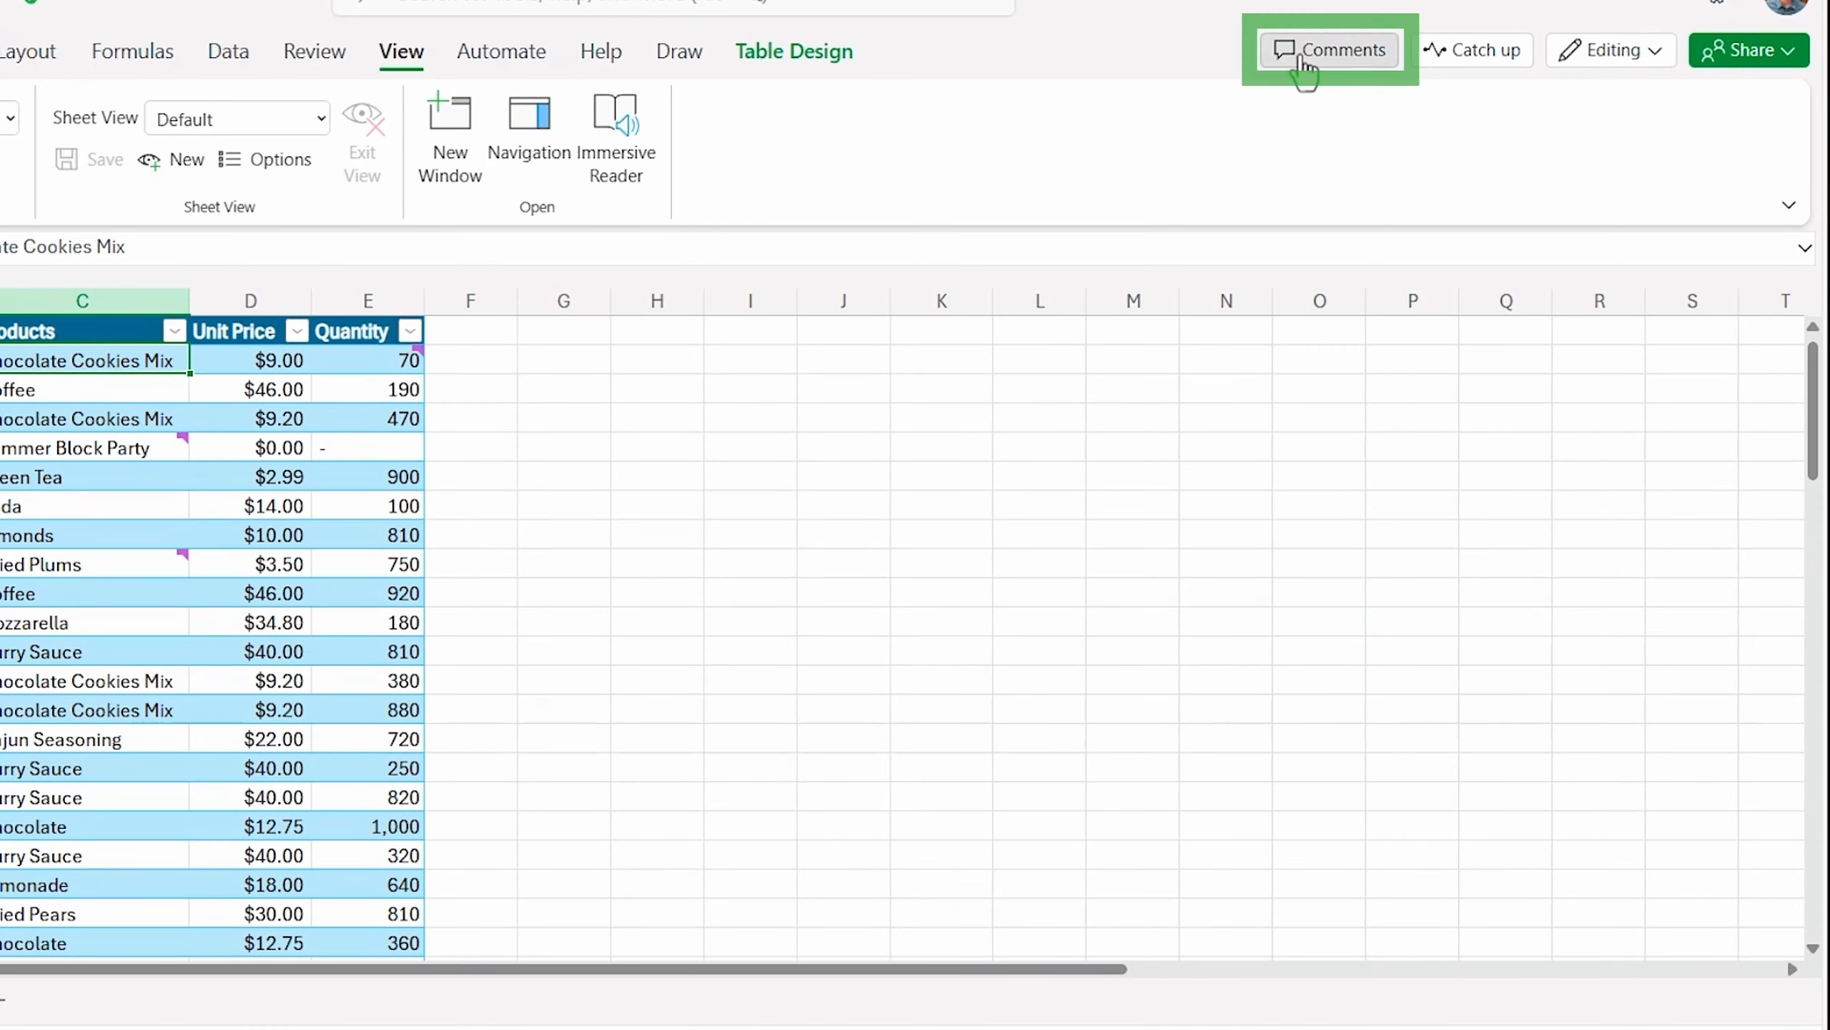
Step: Show the workbook's comments and filter them to active only
{"action": "left_click", "coordinate": [1347, 79]}
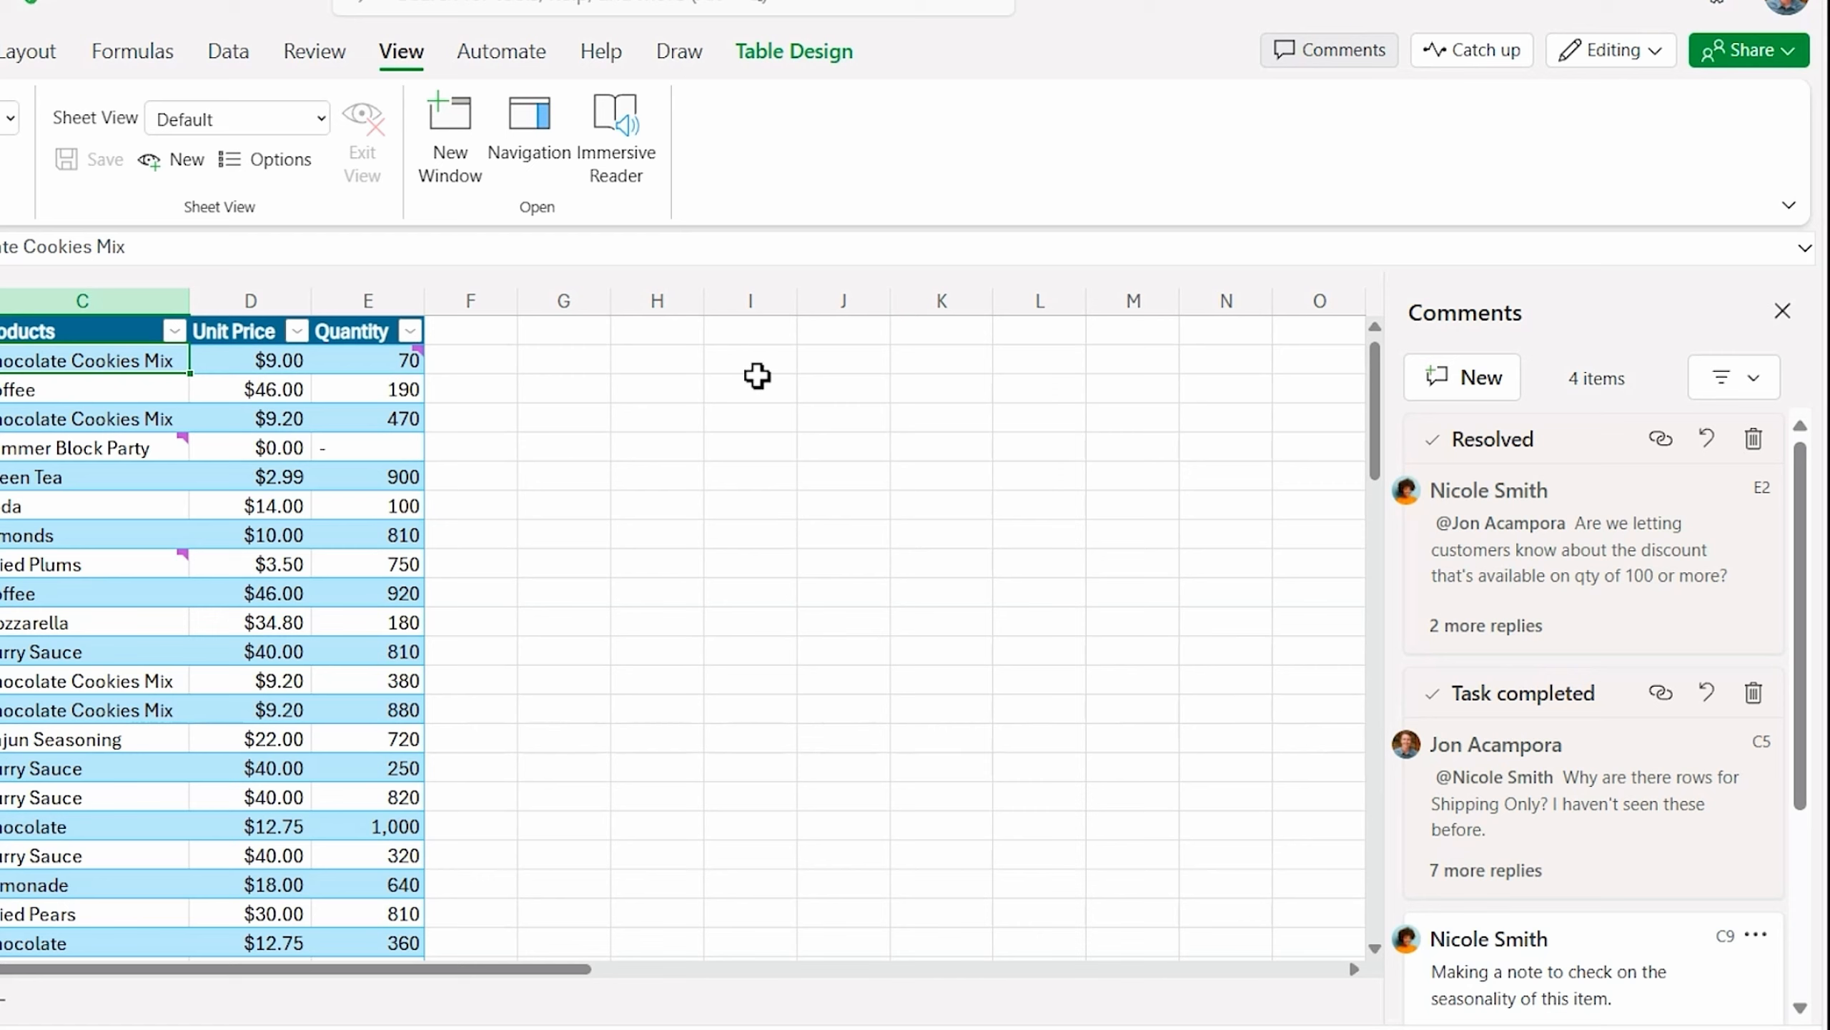
{"action": "left_click", "coordinate": [1758, 379]}
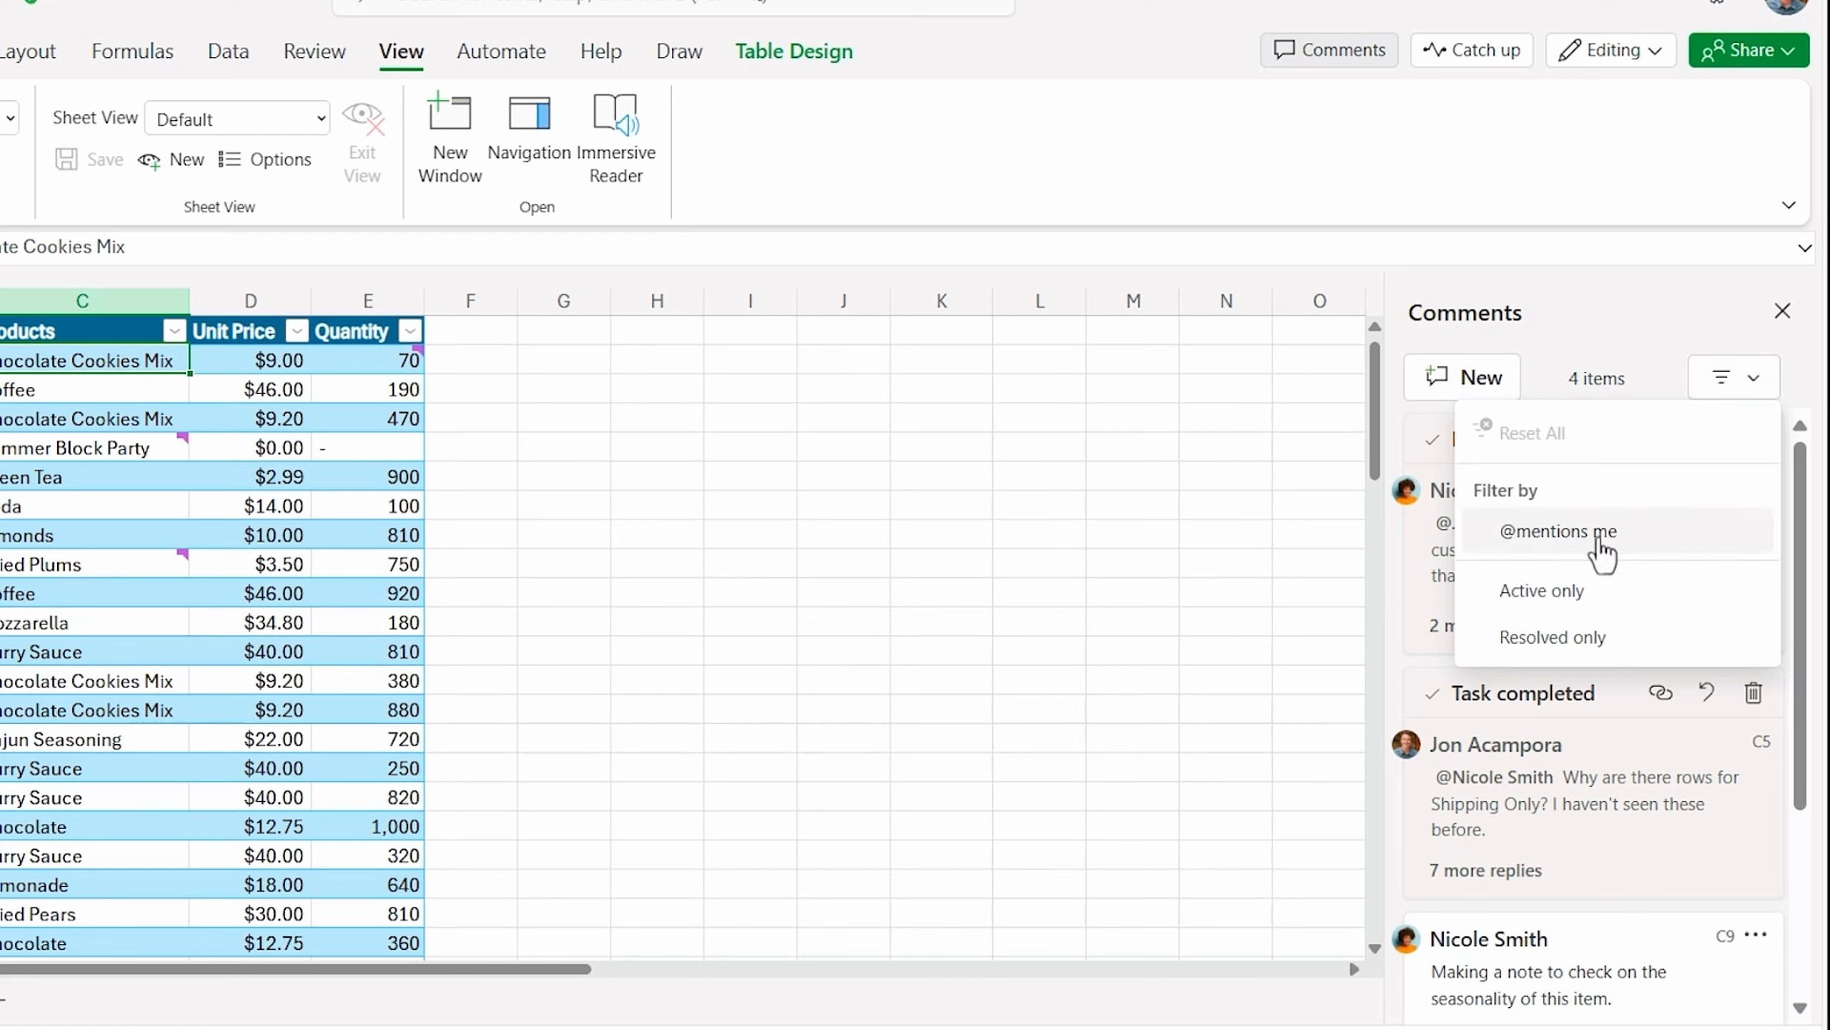
{"action": "left_click", "coordinate": [1537, 593]}
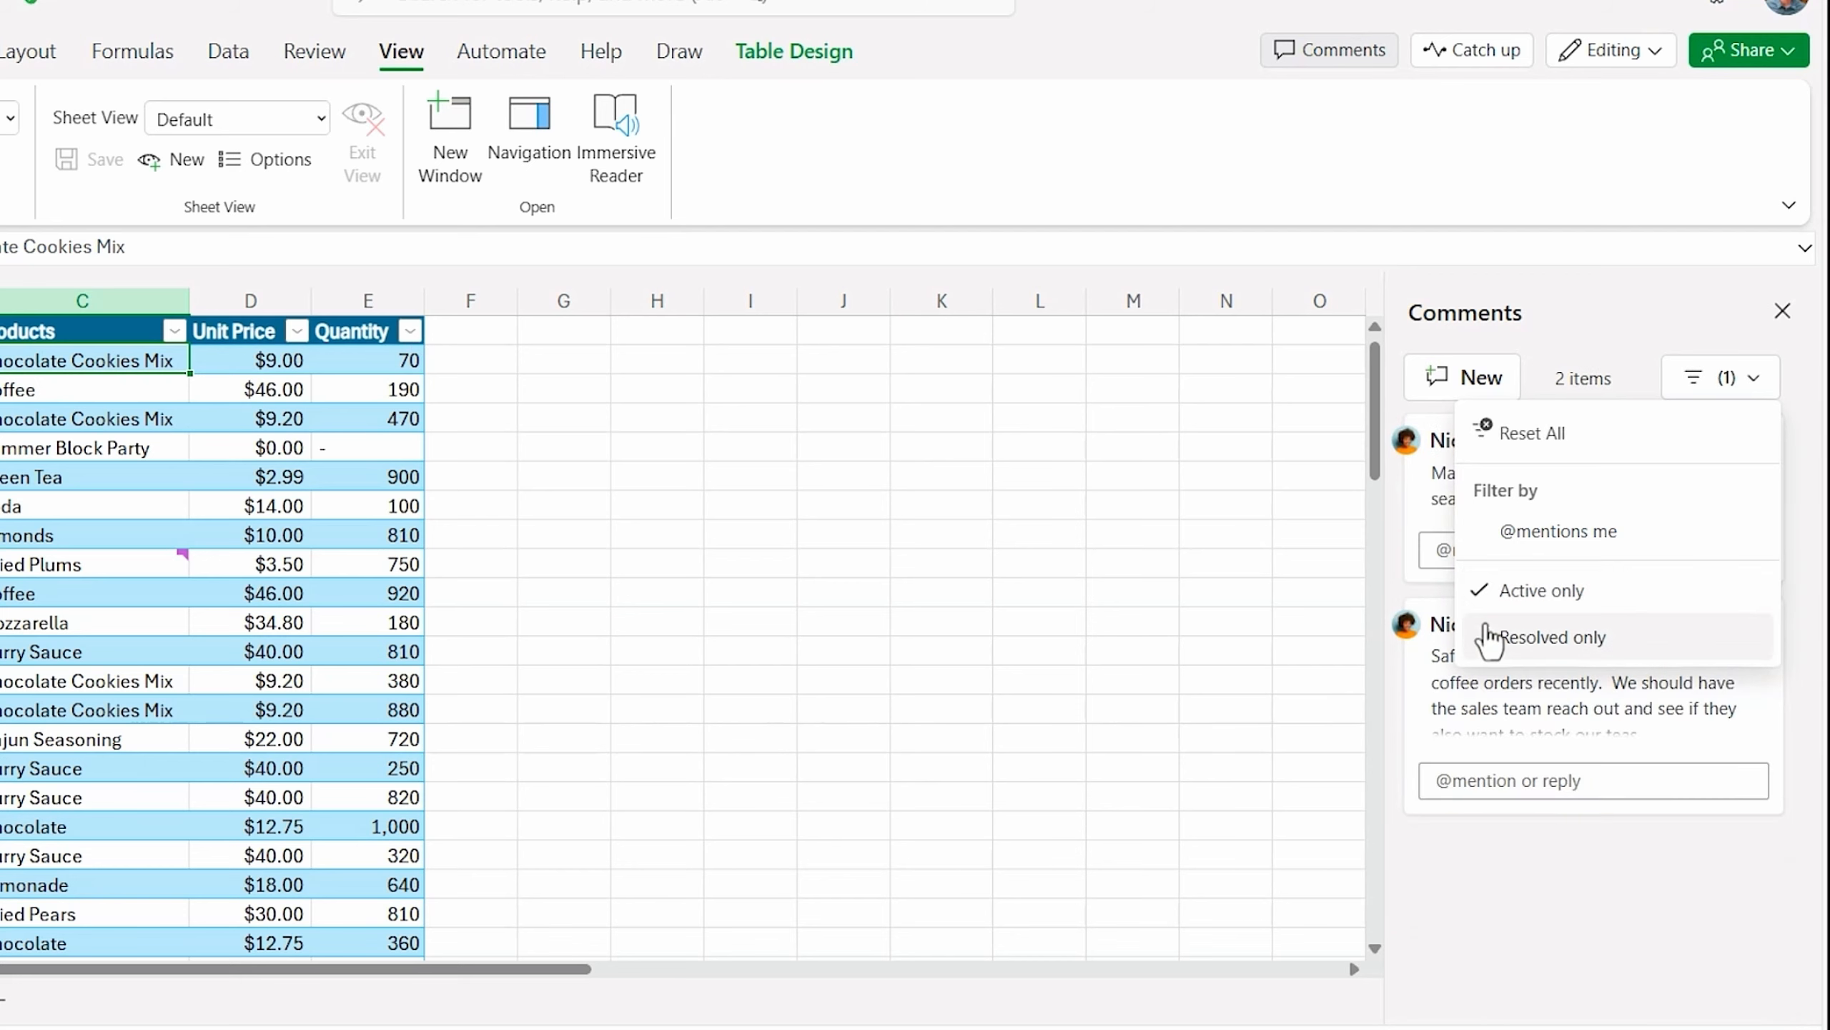
{"action": "left_click", "coordinate": [1438, 858]}
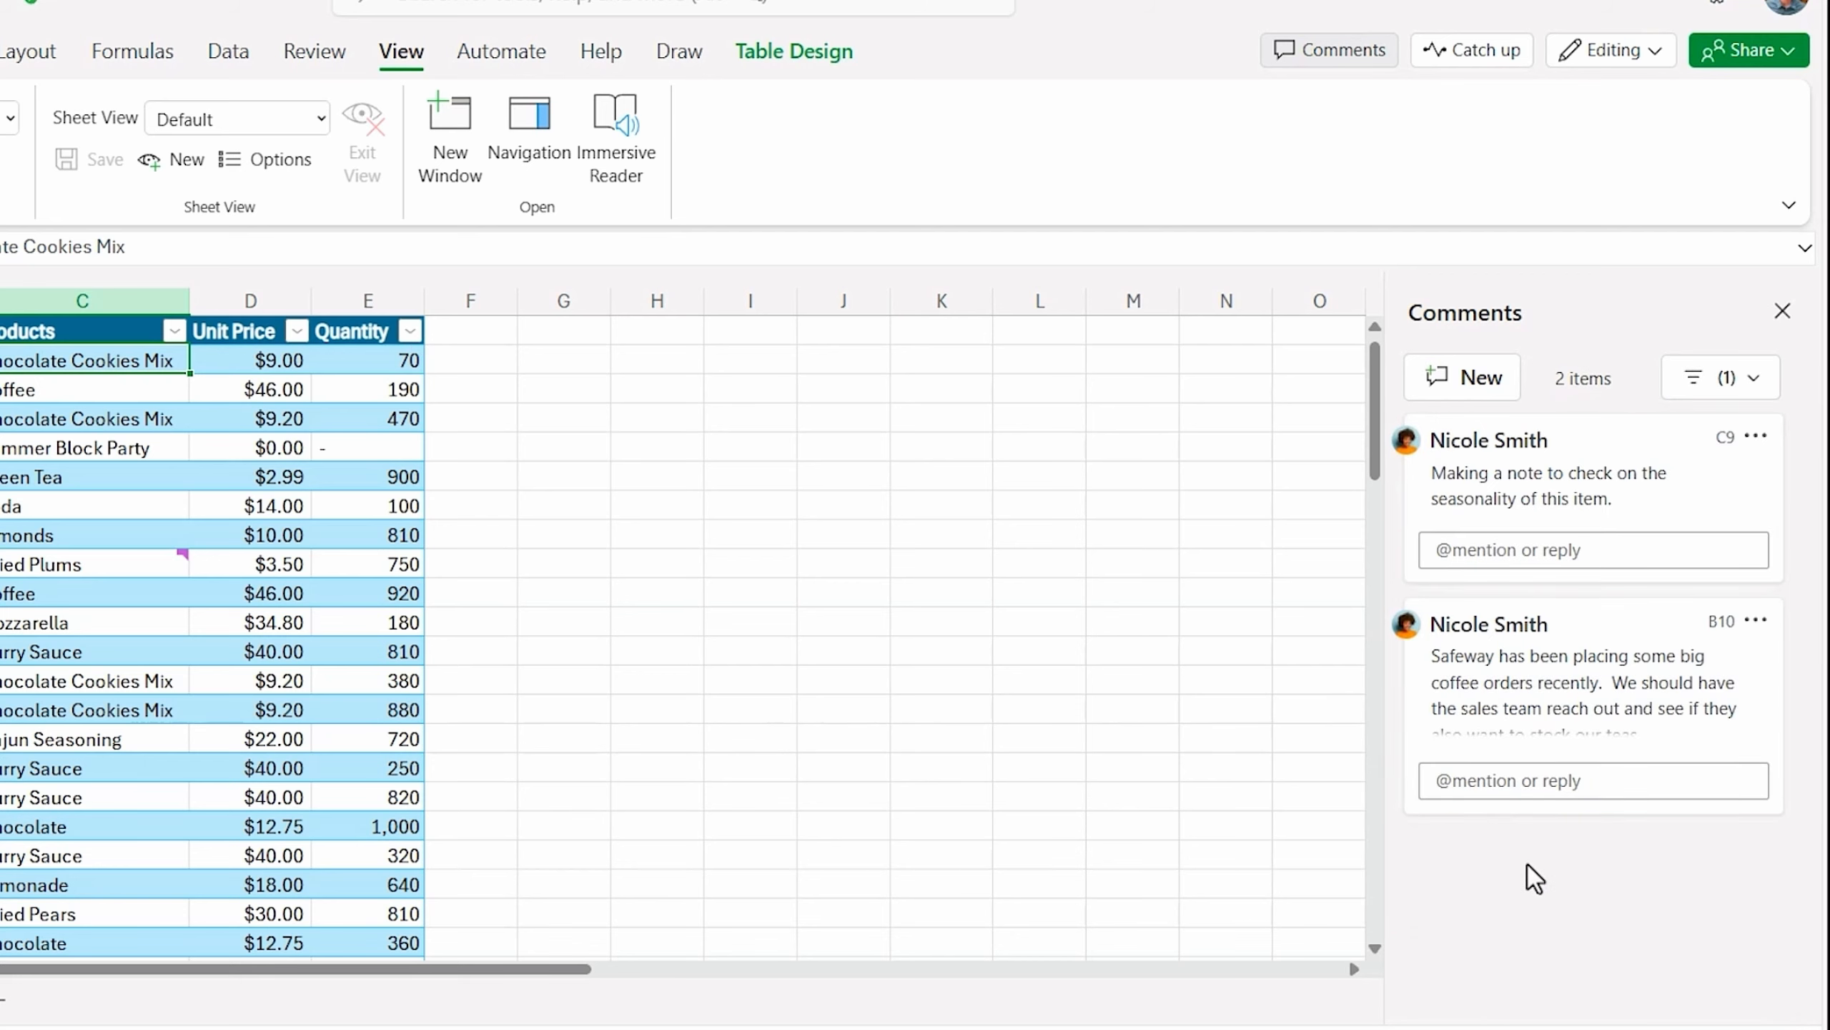
Step: Filter the comments to resolved only, and reset all comment filters
{"action": "left_click", "coordinate": [1729, 381]}
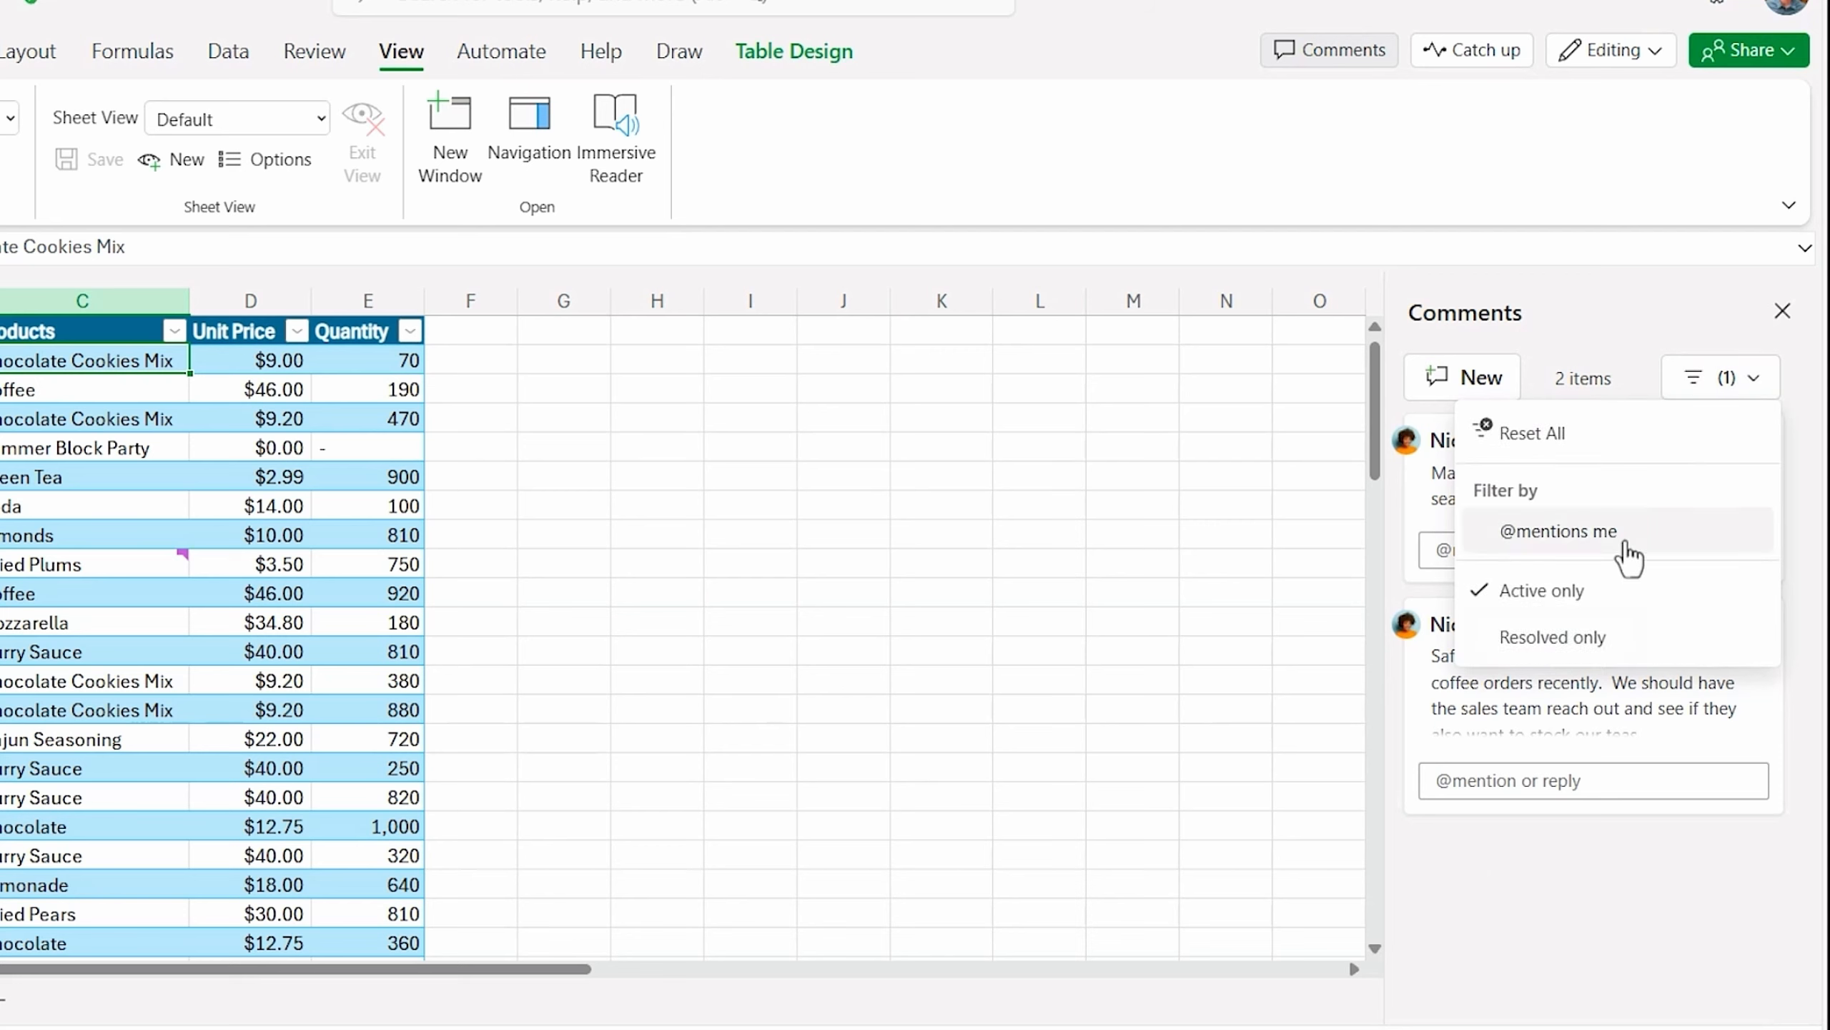
{"action": "left_click", "coordinate": [1525, 648]}
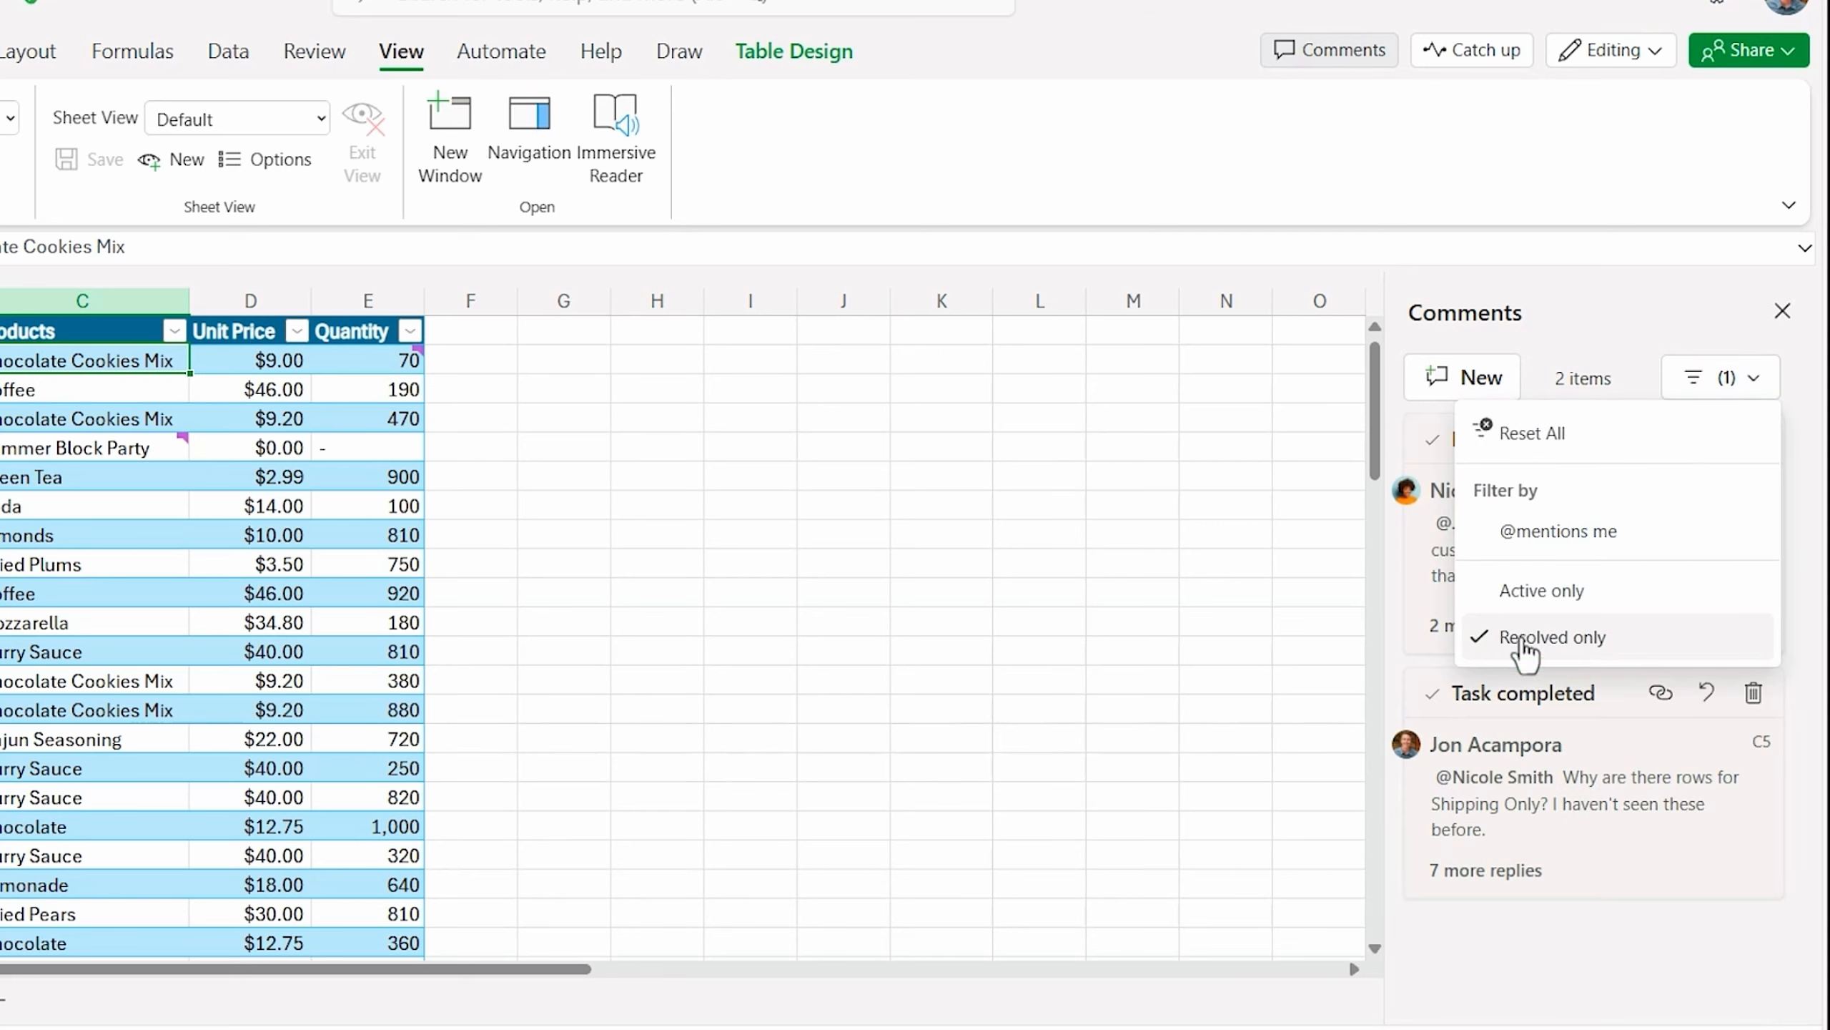
{"action": "left_click", "coordinate": [1525, 436]}
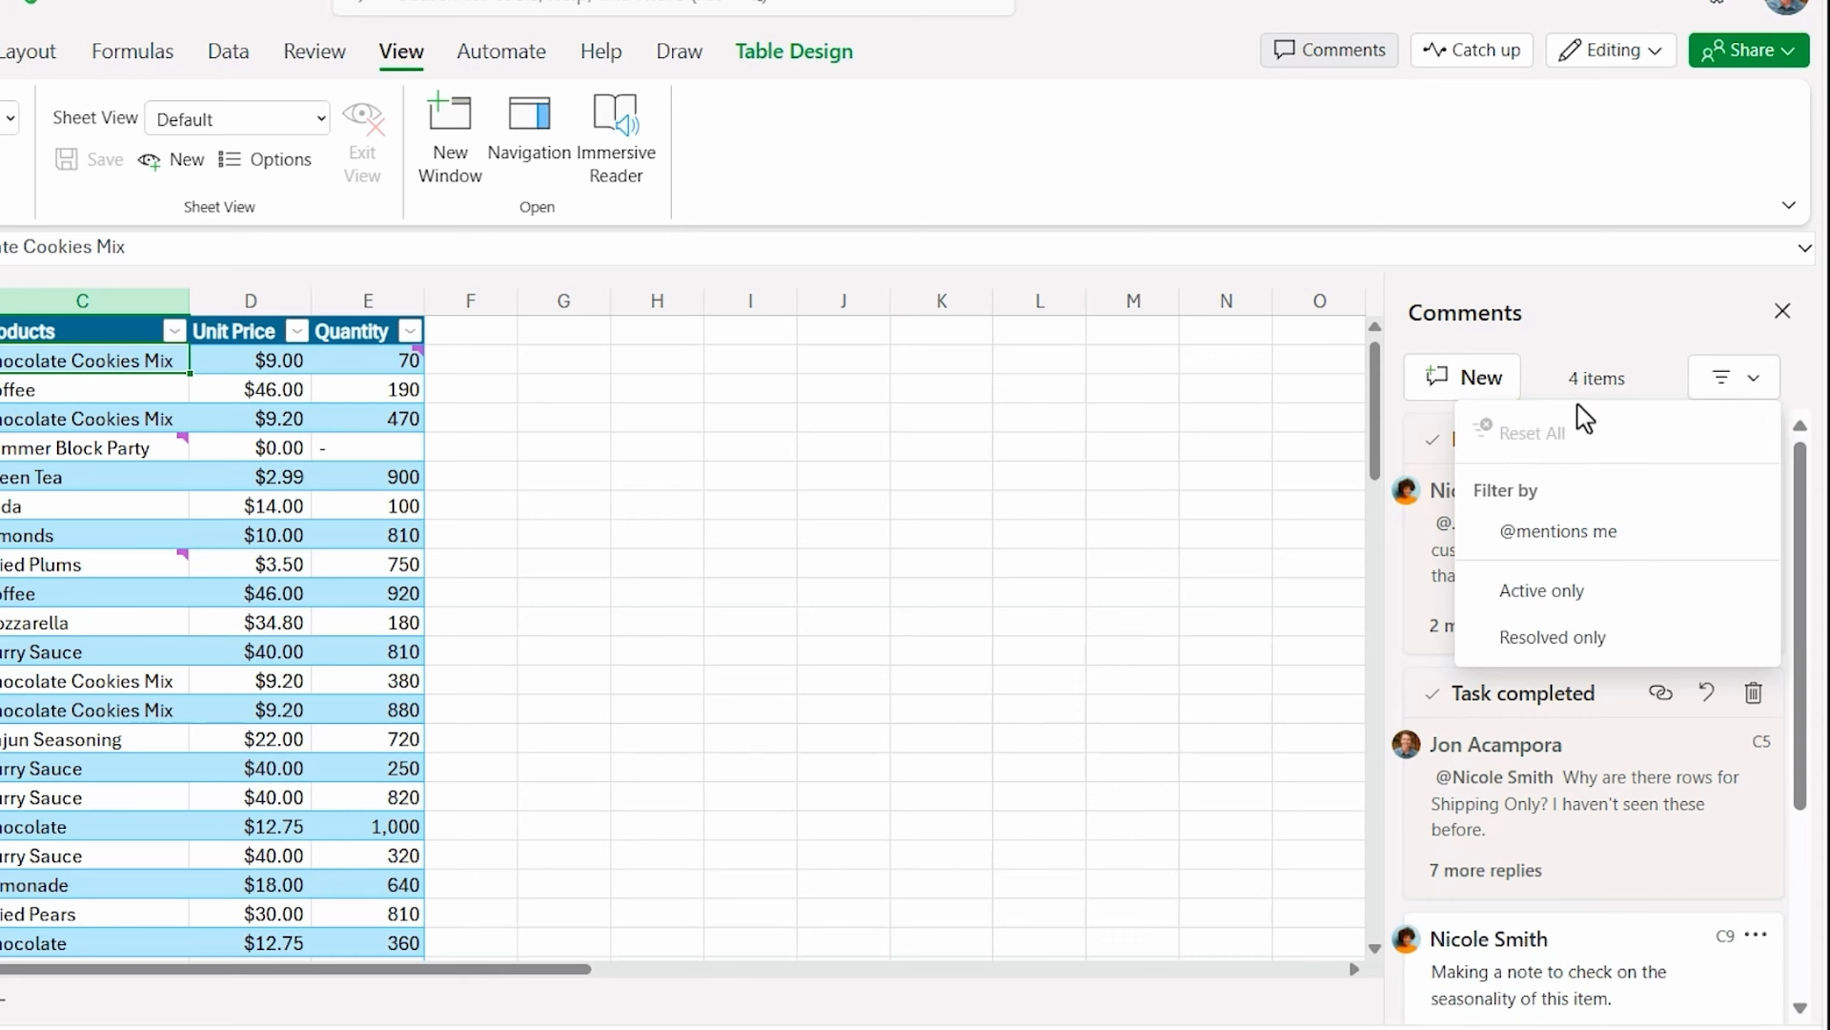
{"action": "left_click", "coordinate": [1593, 357]}
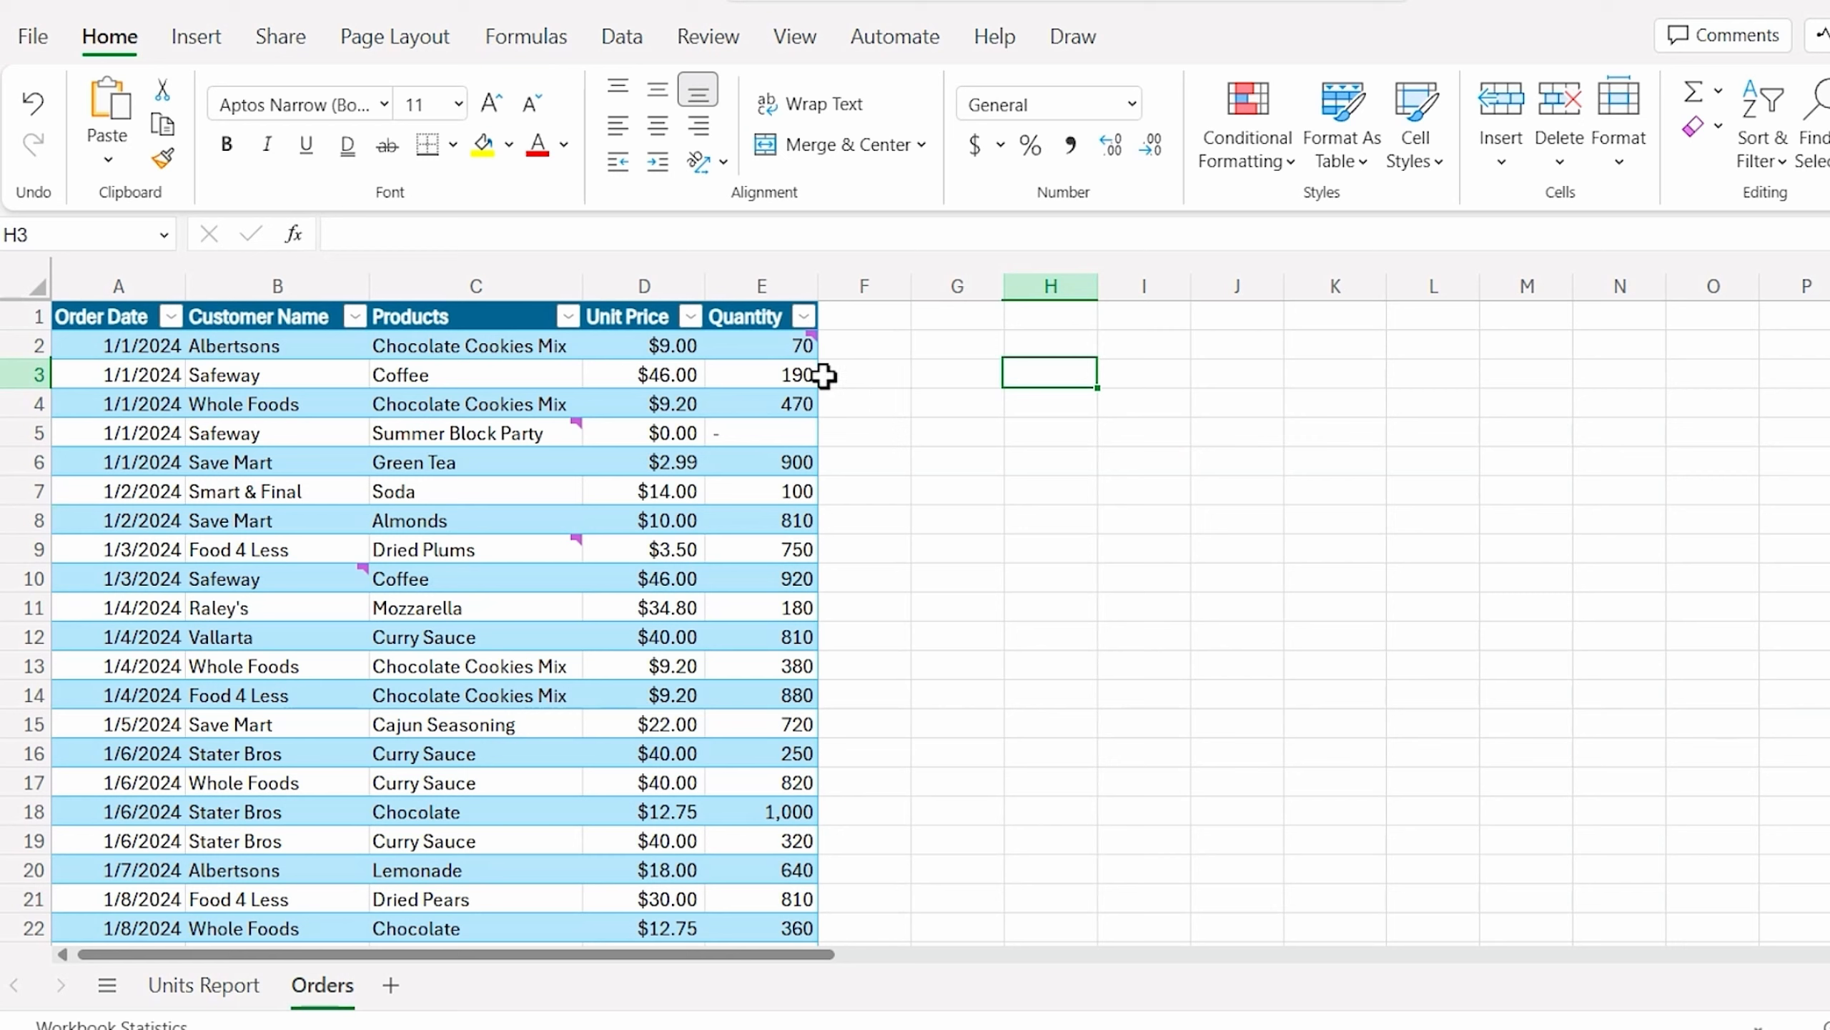
Step: Browse the date picker for A3 to February 2025, return to today, and set the order date to 6/21/2024
{"action": "double_click", "coordinate": [119, 374]}
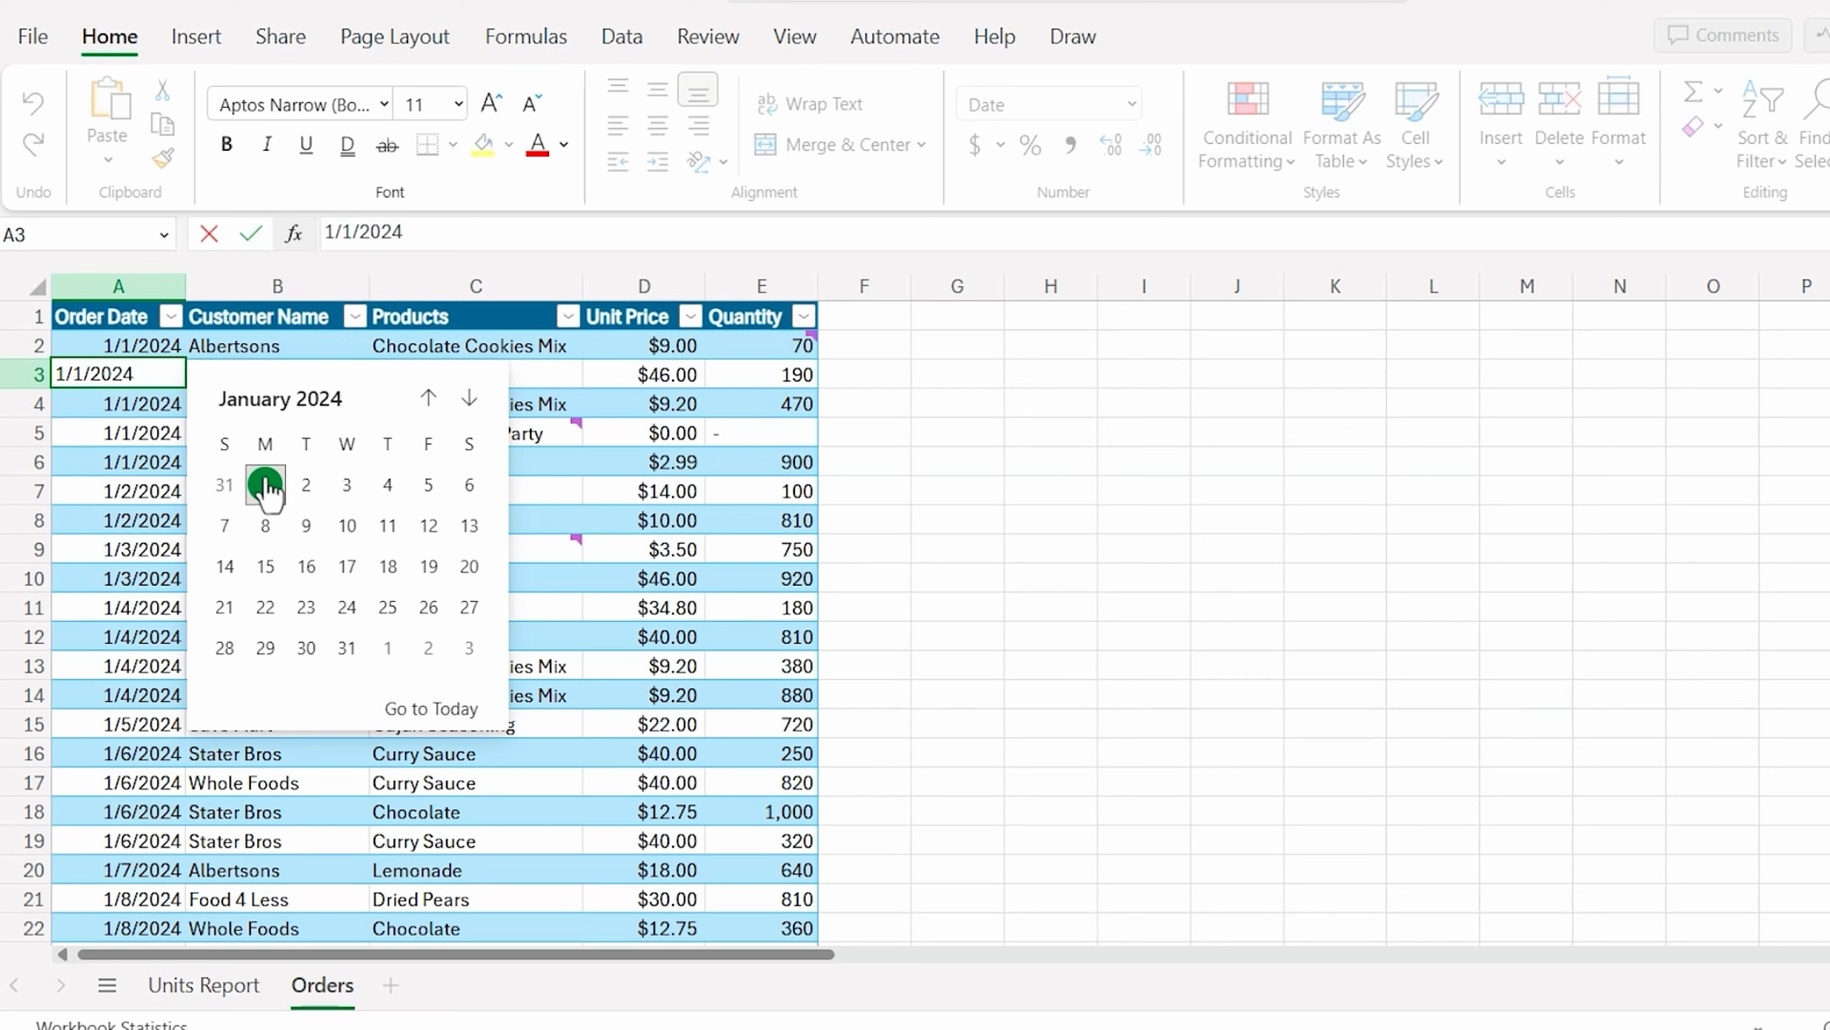
{"action": "left_click", "coordinate": [279, 401]}
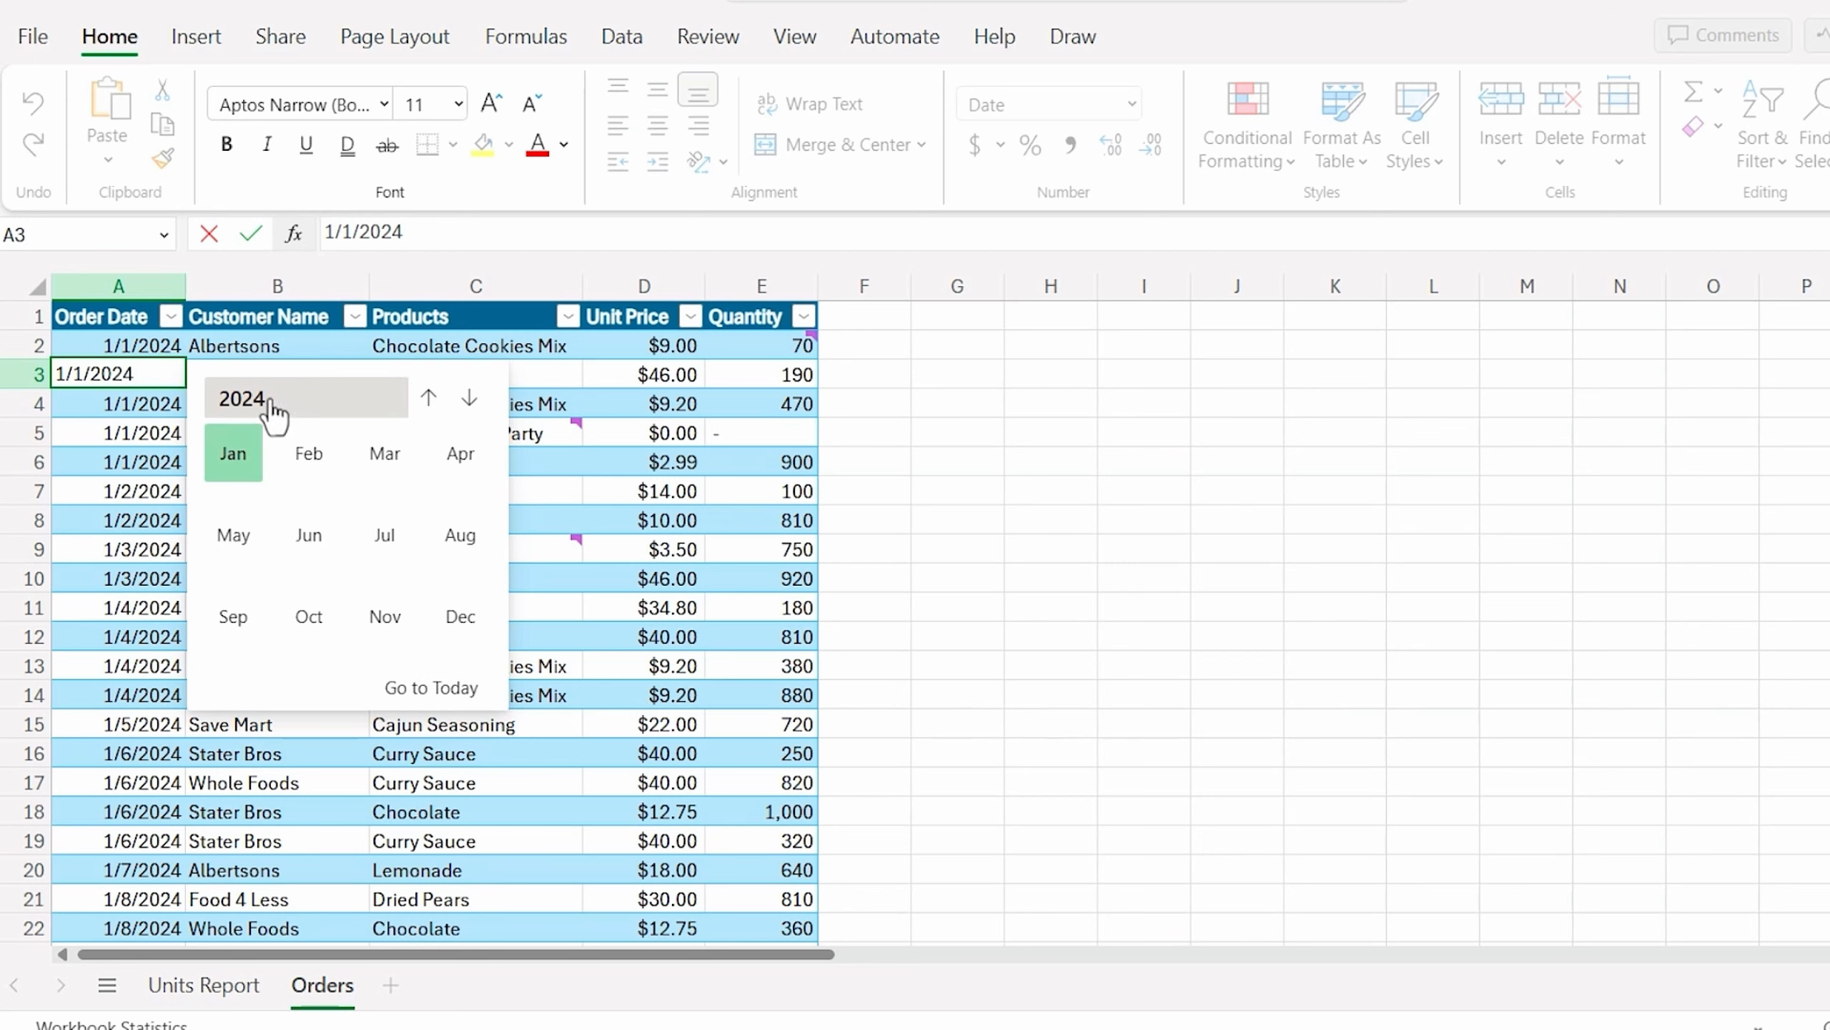
{"action": "left_click", "coordinate": [279, 408]}
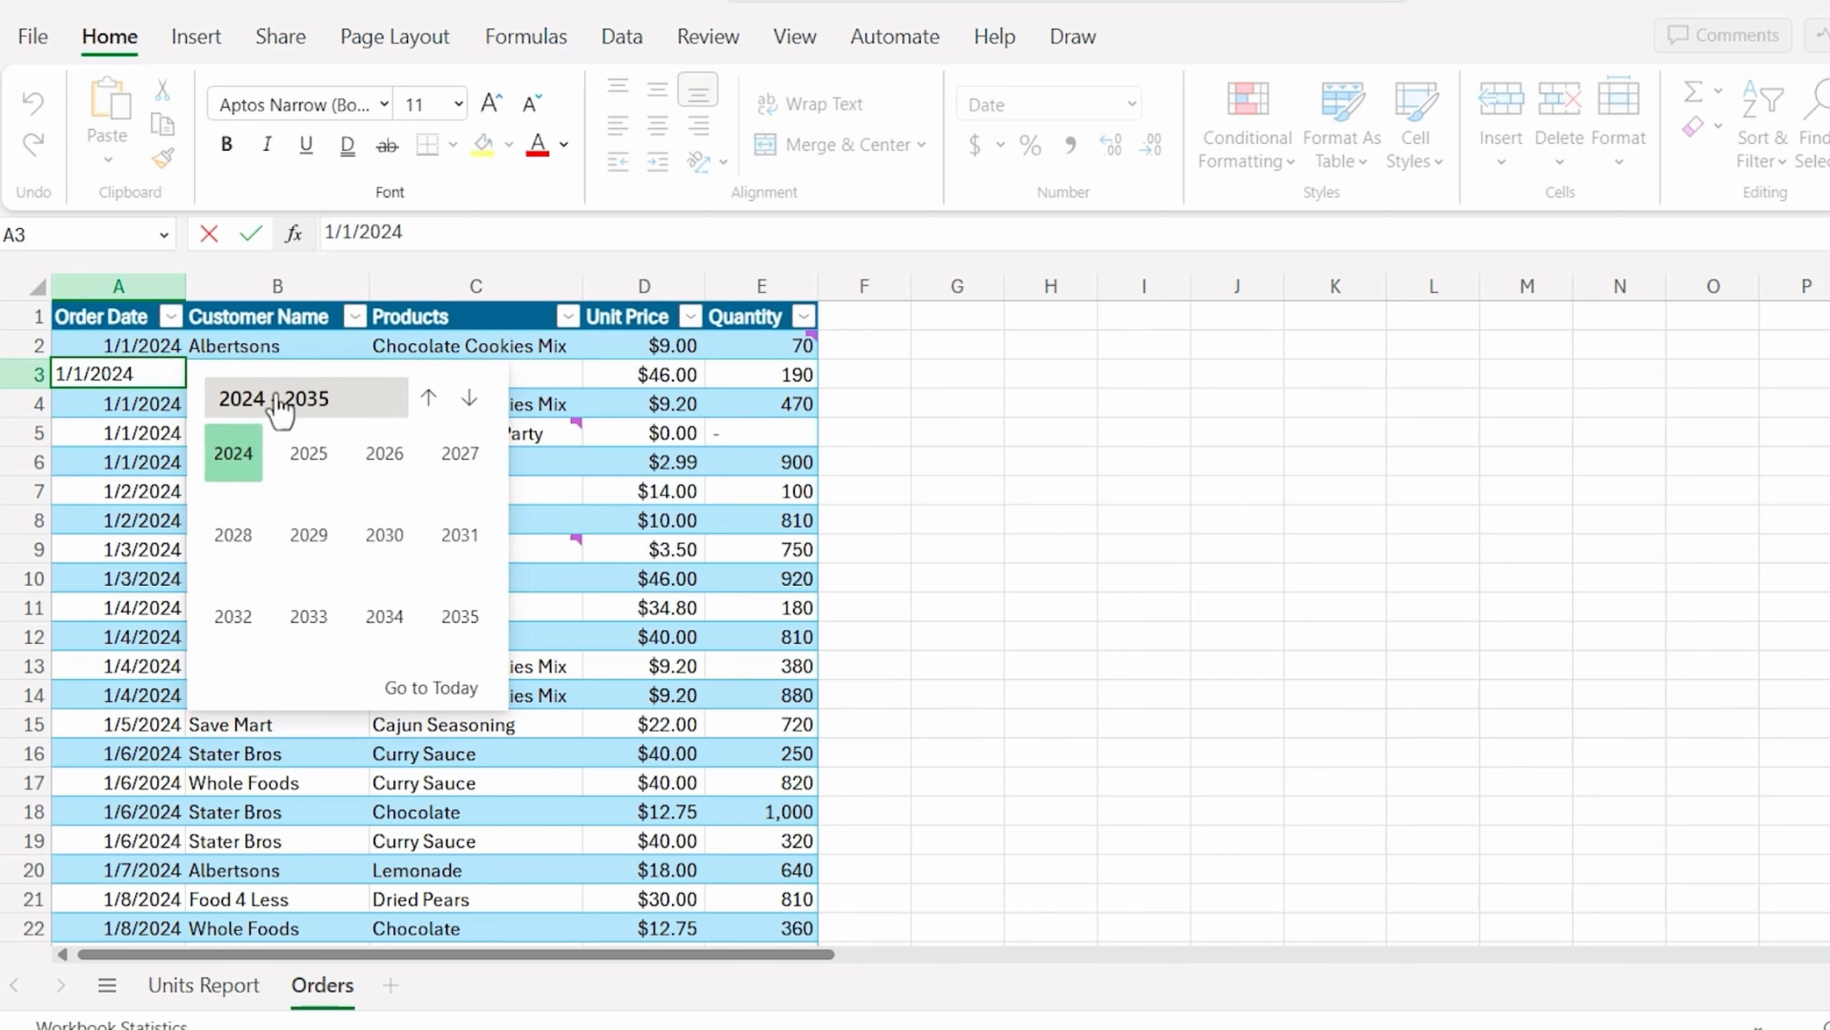
{"action": "left_click", "coordinate": [309, 461]}
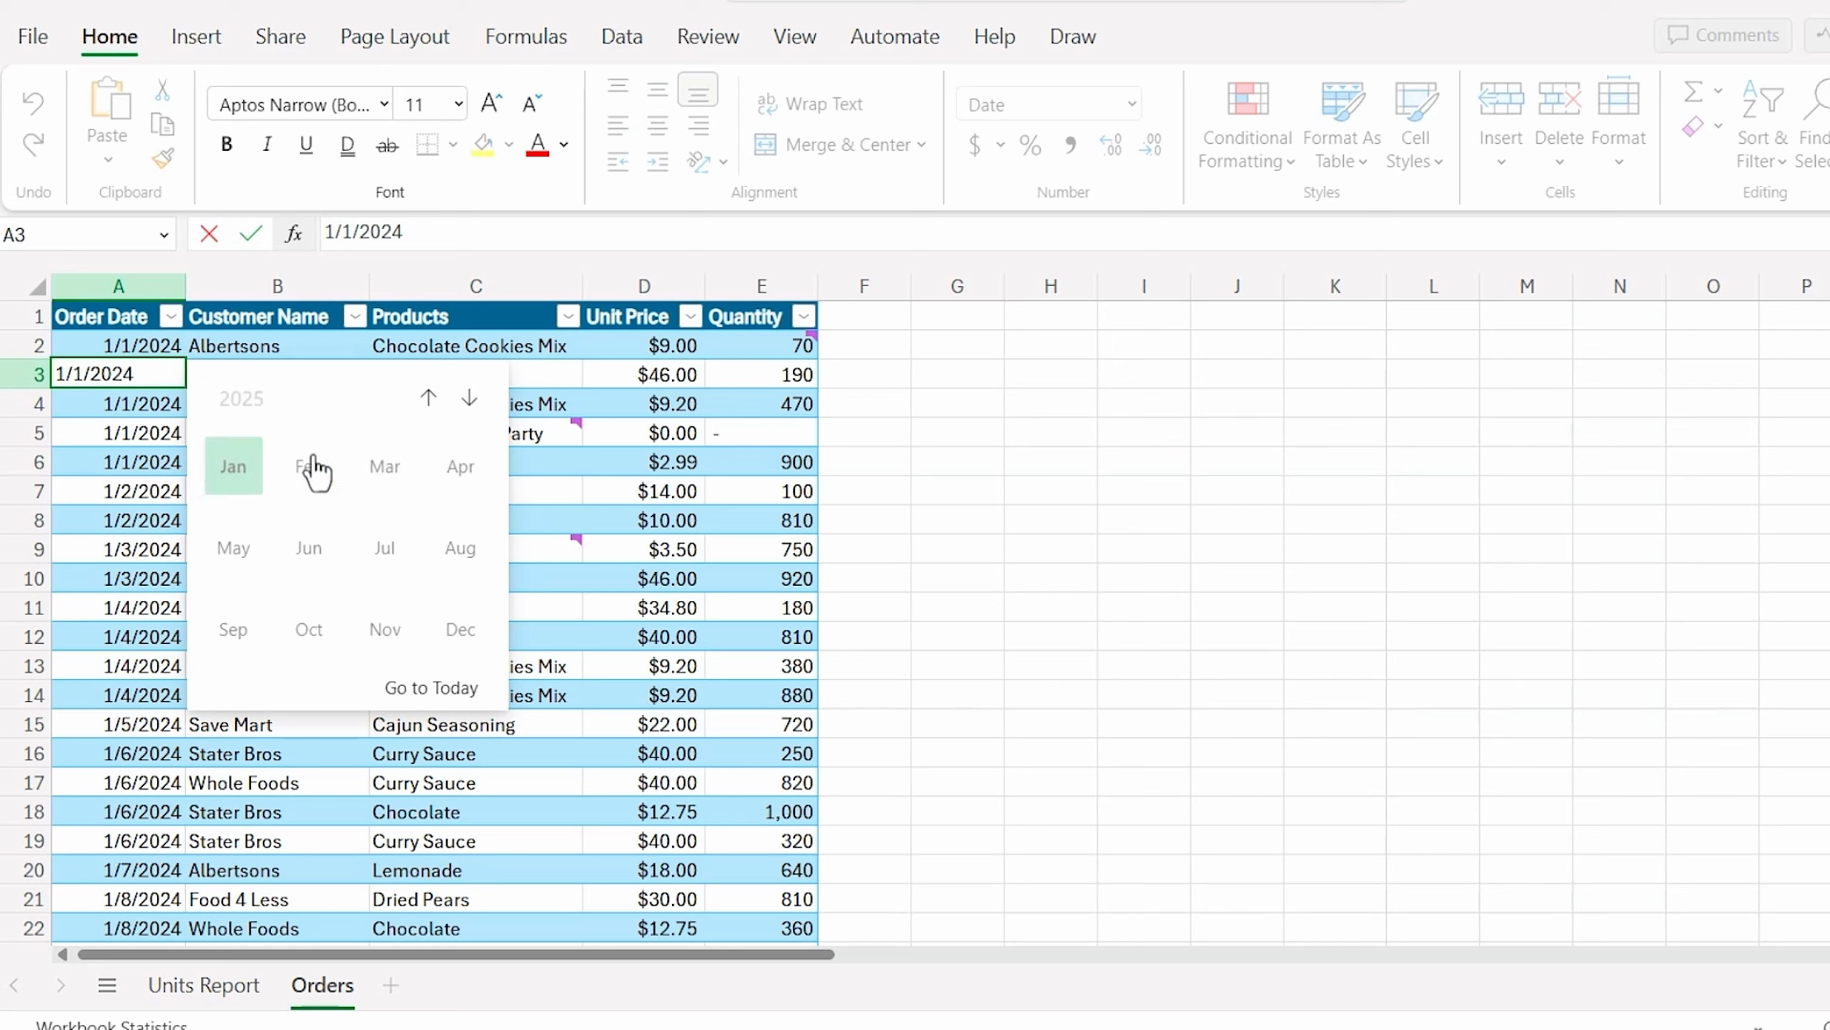
{"action": "left_click", "coordinate": [309, 461]}
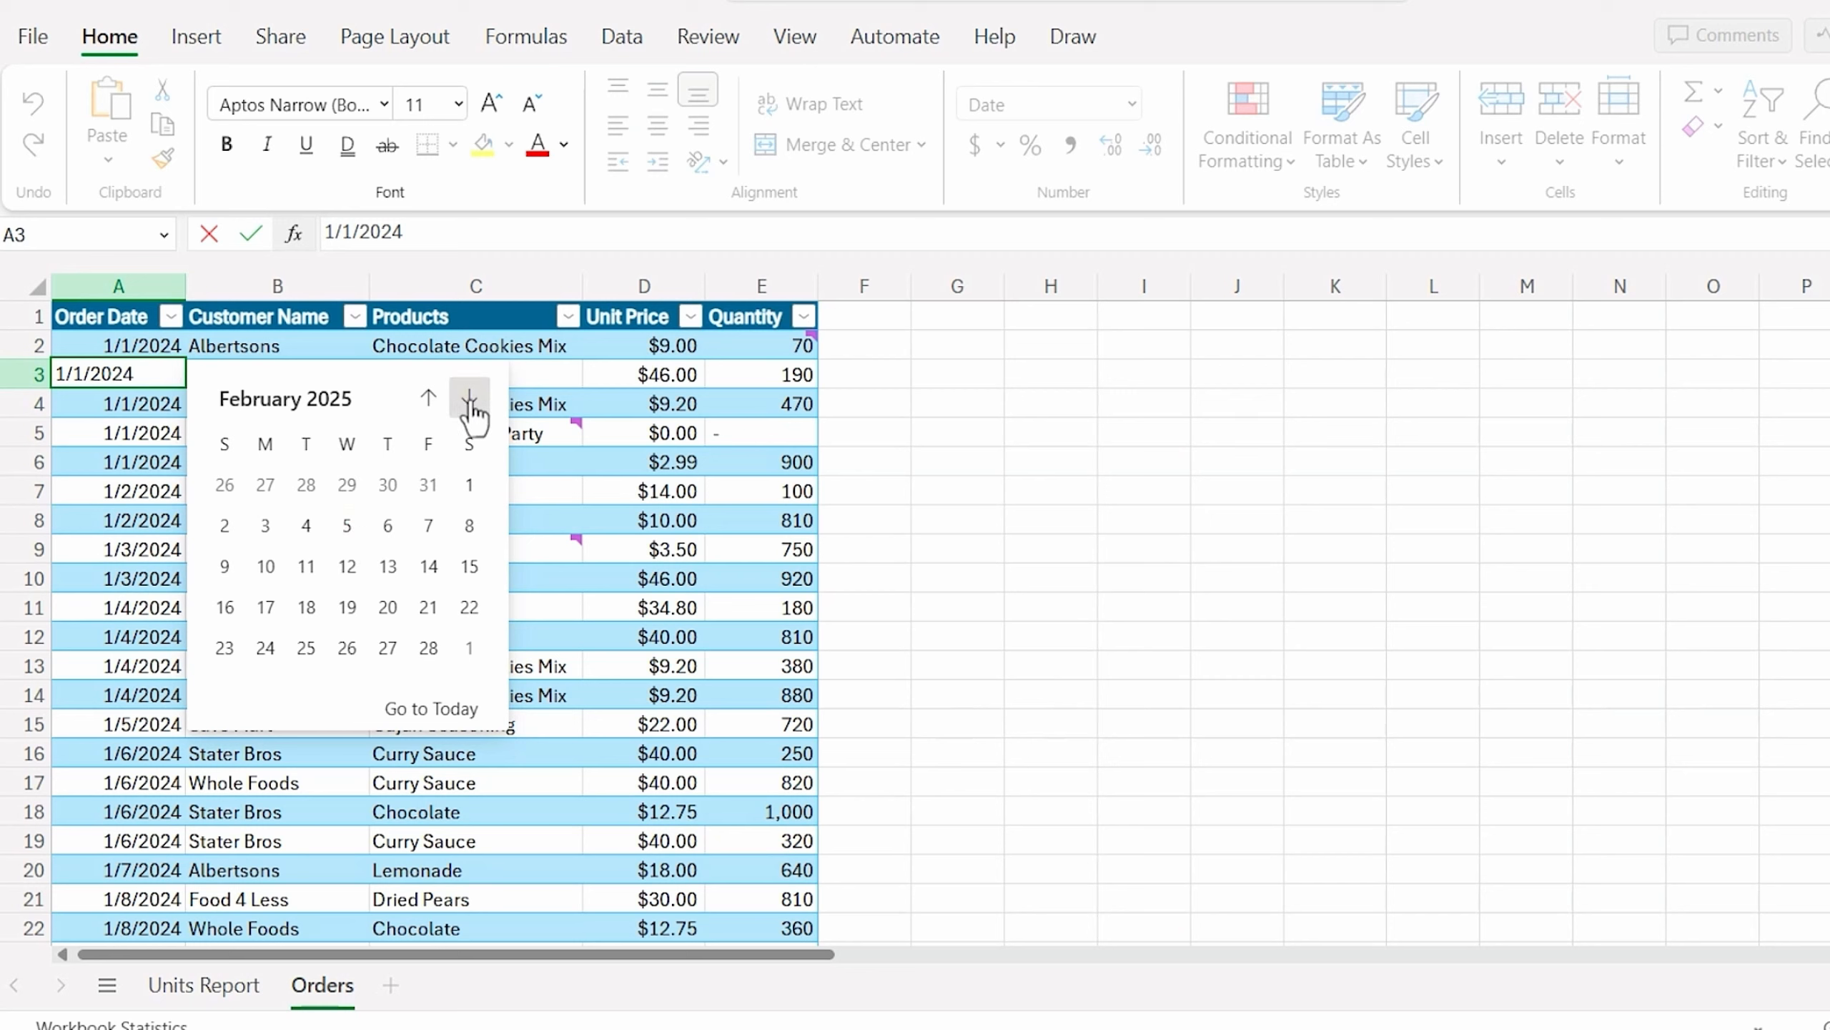
{"action": "left_click", "coordinate": [443, 710]}
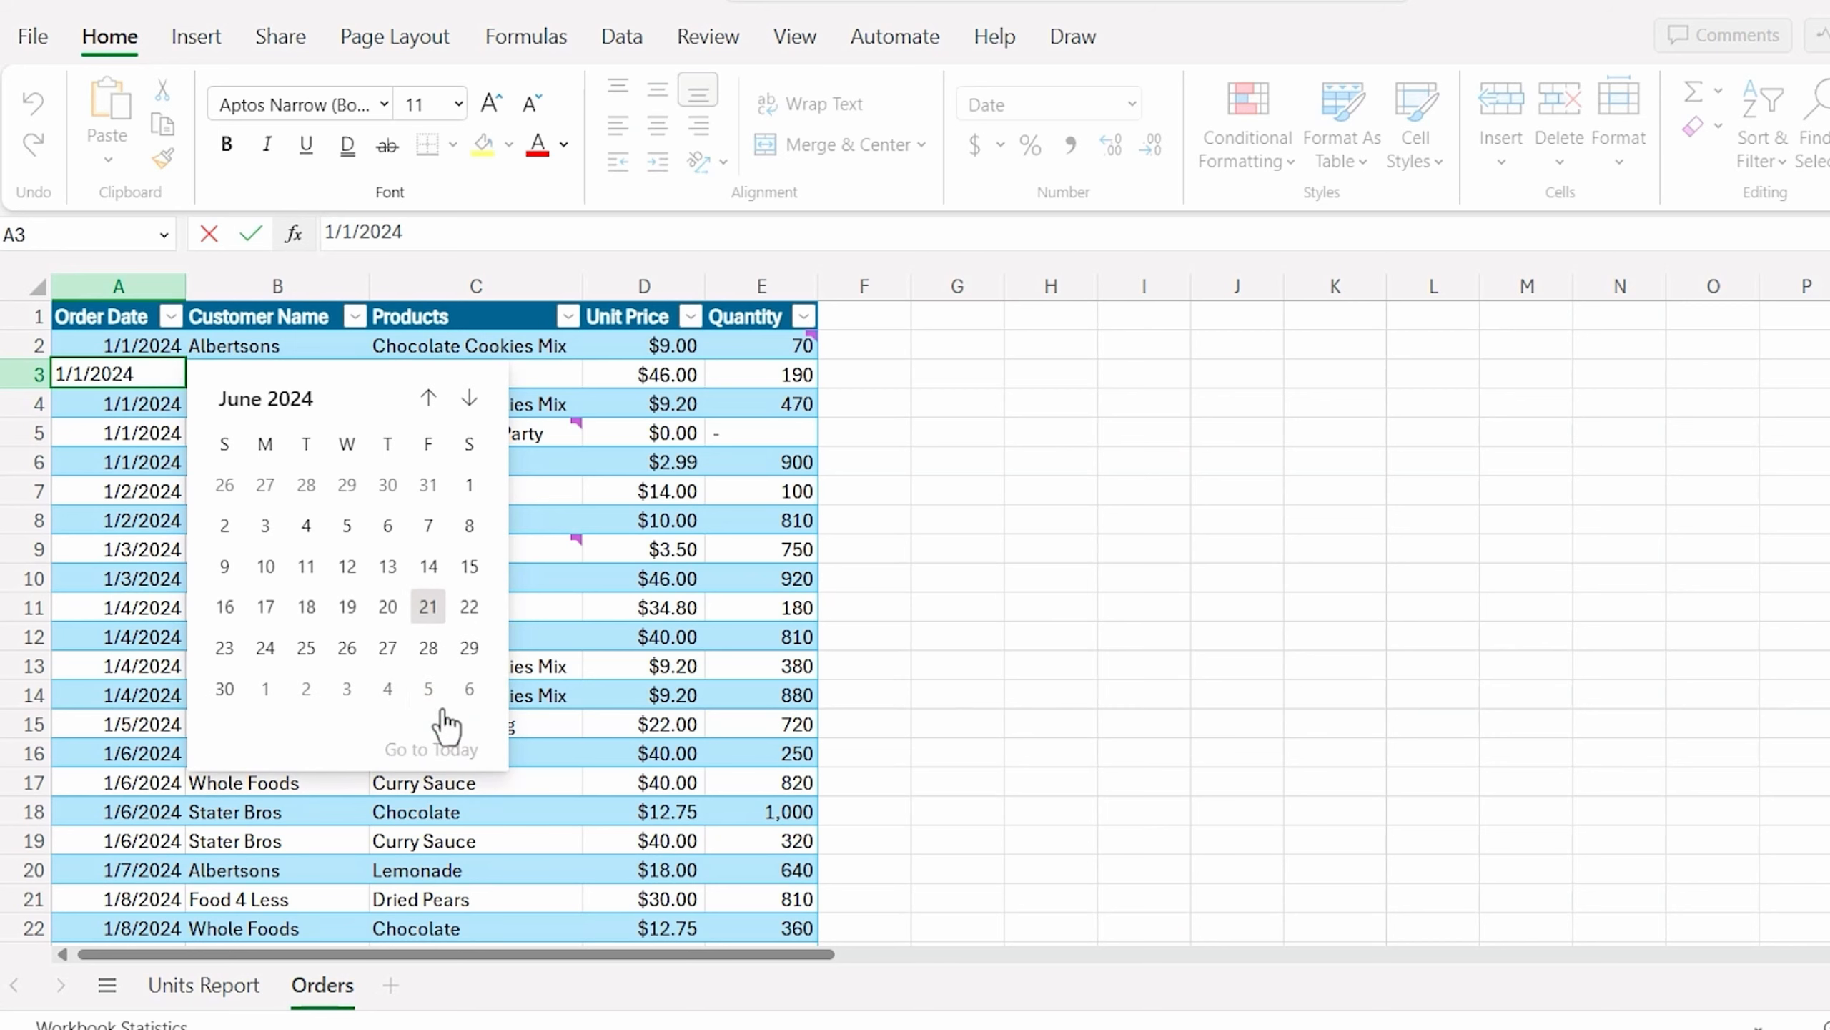
{"action": "left_click", "coordinate": [427, 609]}
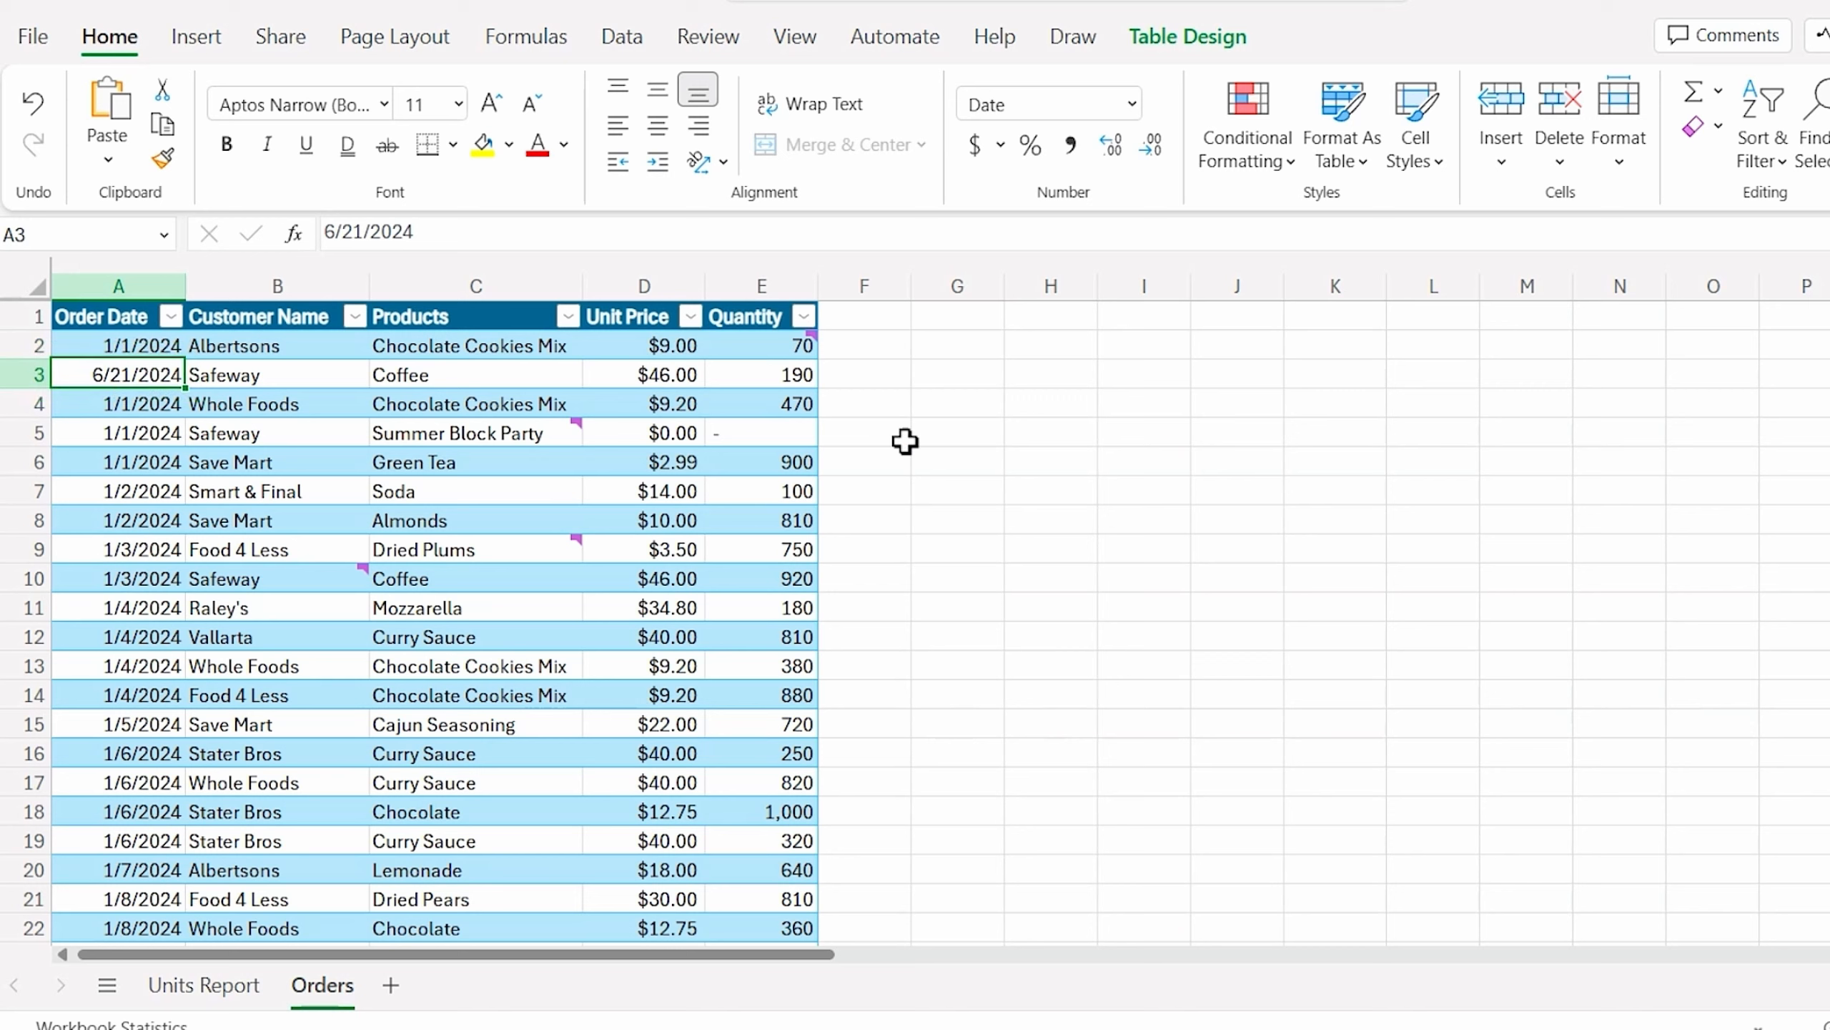
Step: Set the number format of the empty cell I3 to Short Date
{"action": "left_click", "coordinate": [1148, 372]}
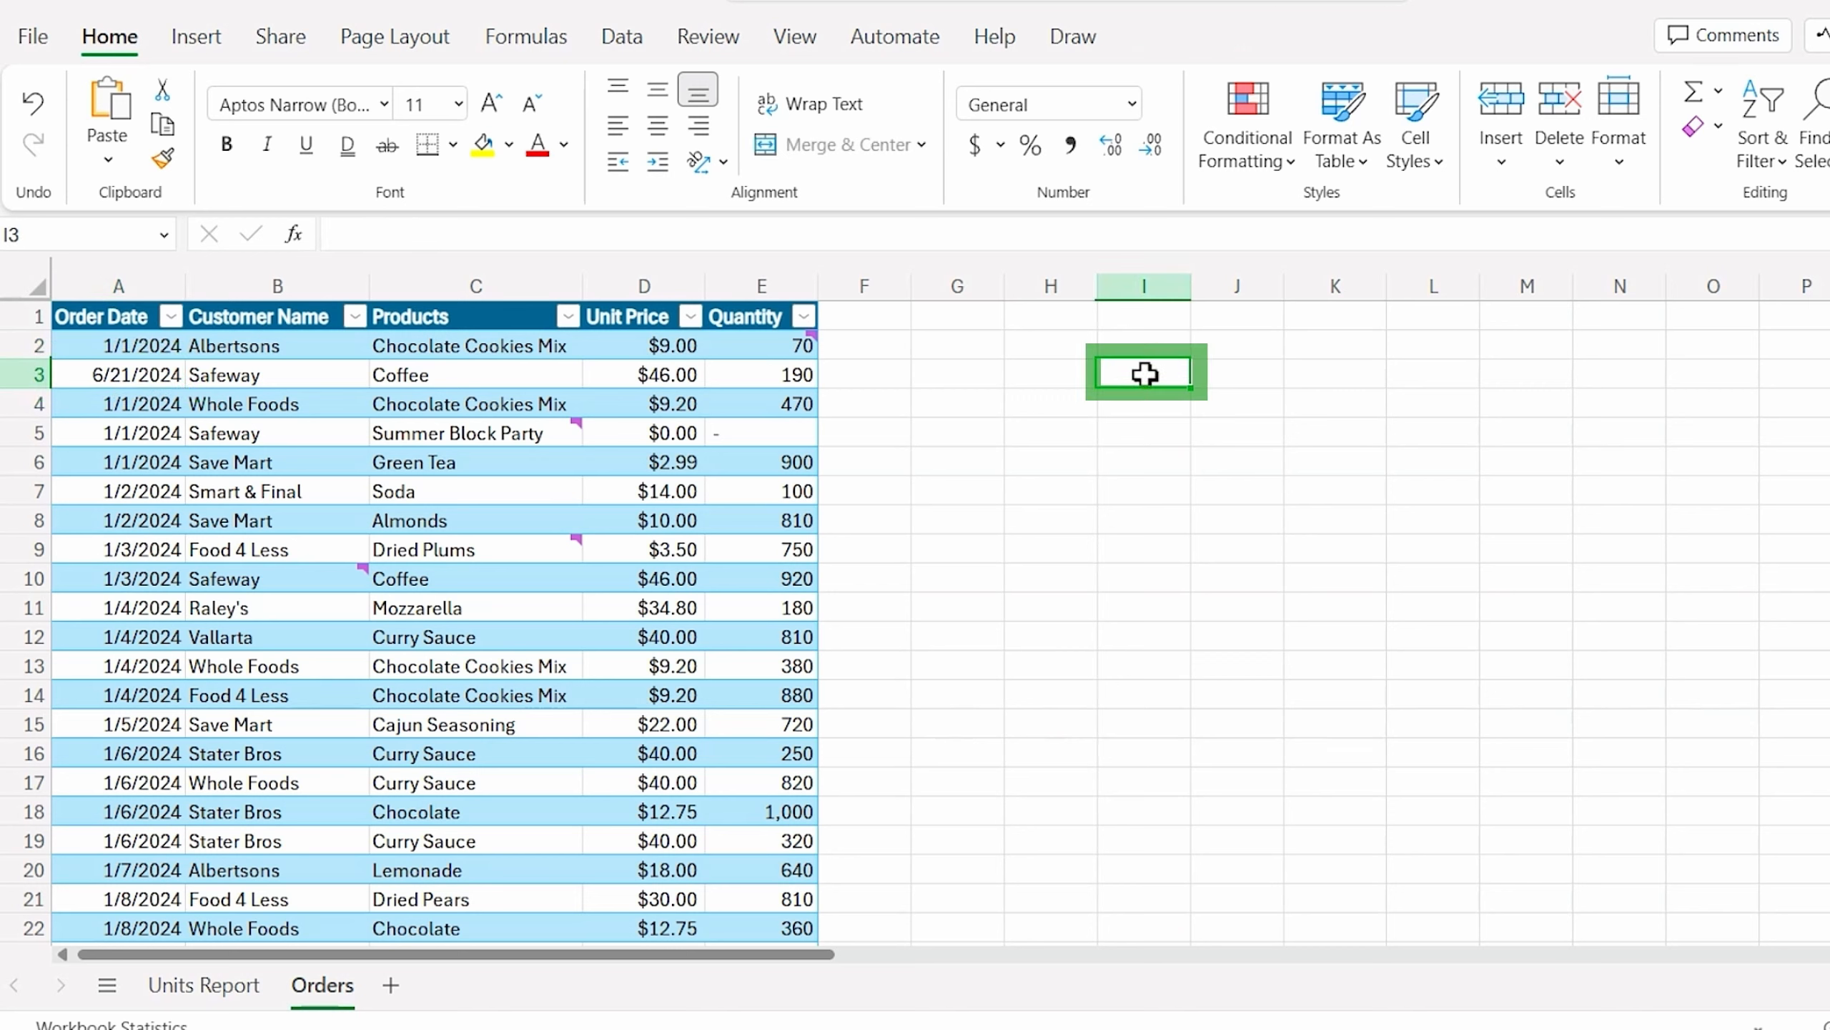
{"action": "left_click", "coordinate": [1131, 104]}
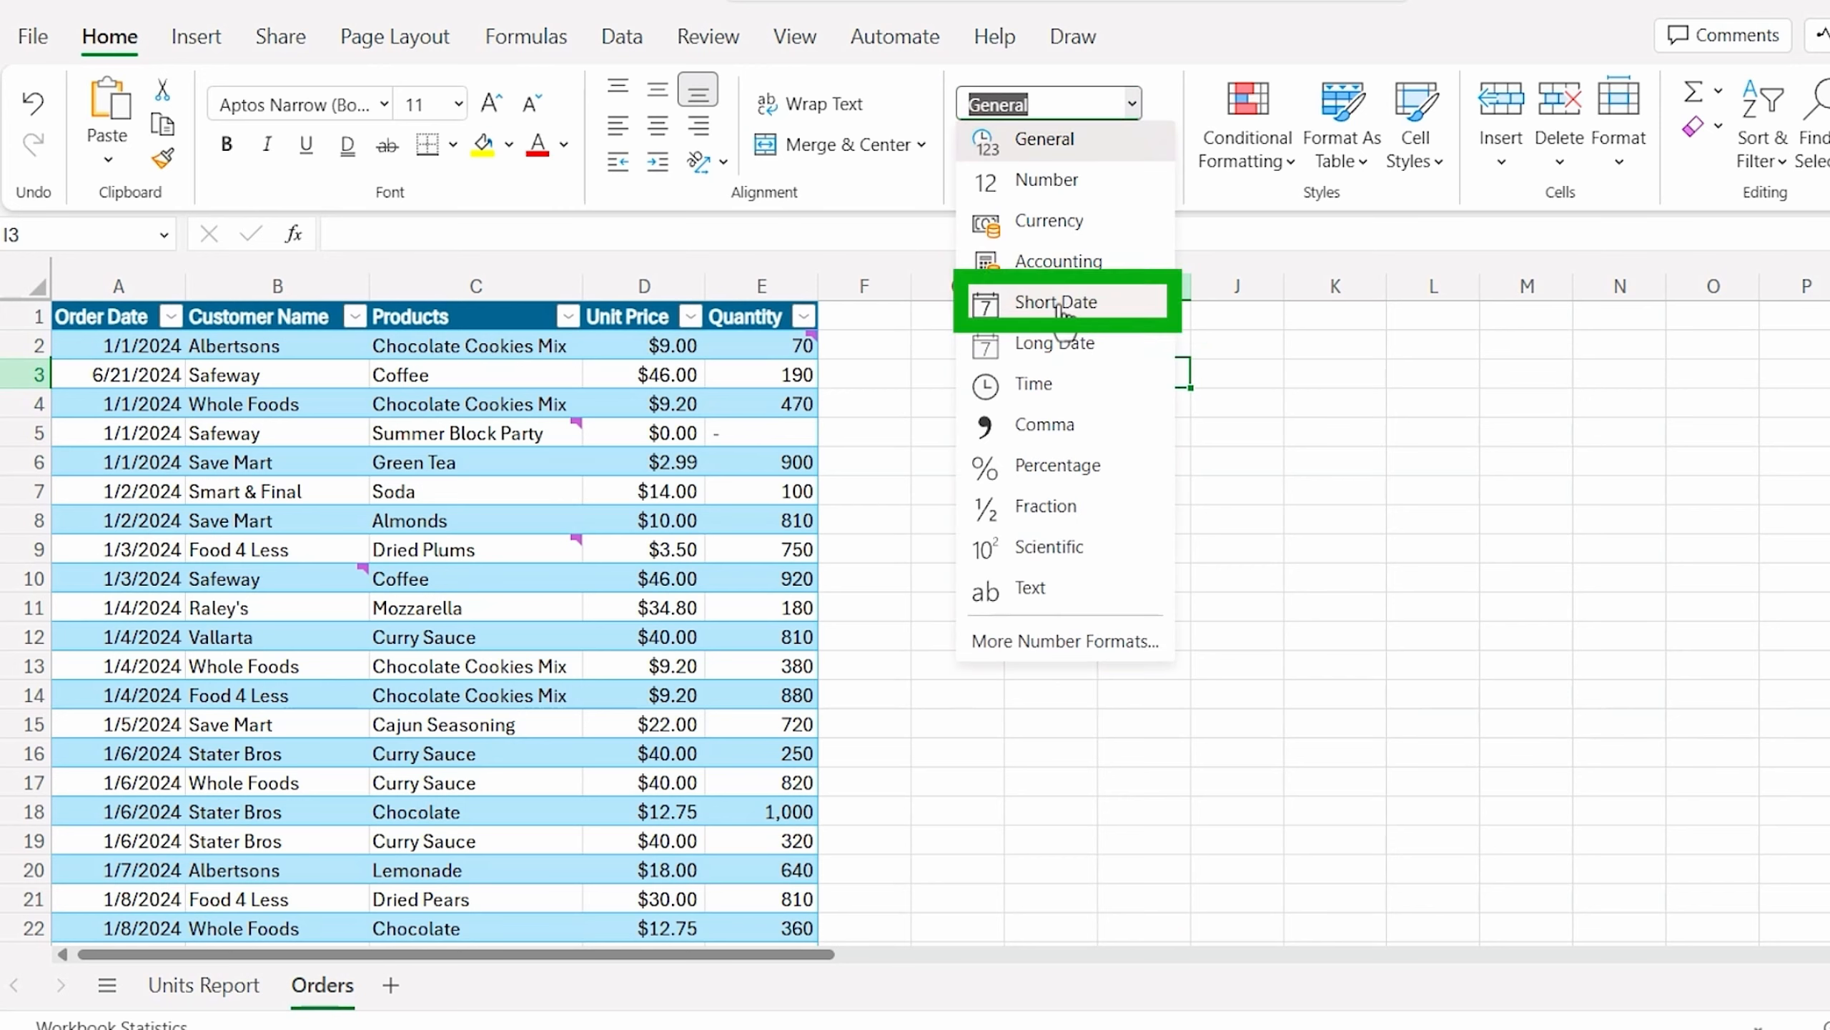